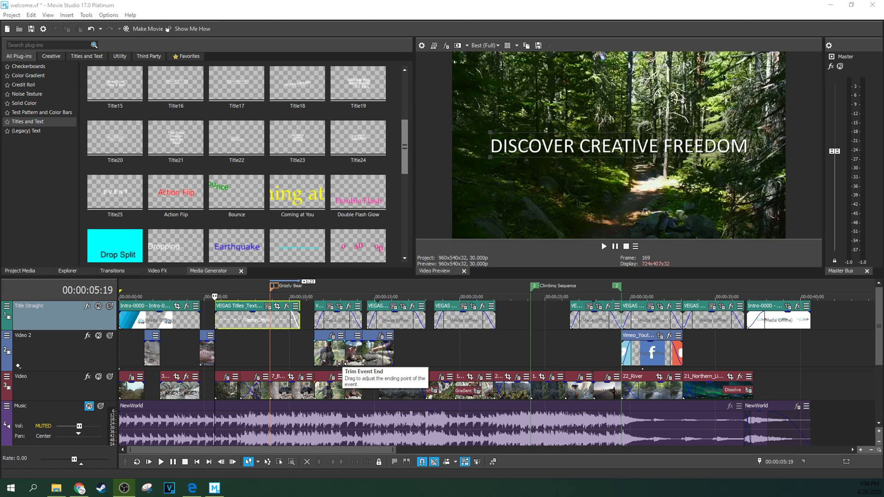
- Scroll the Titles and Text presets and select the Title08 thumbnail
scroll(384, 184, up, 5)
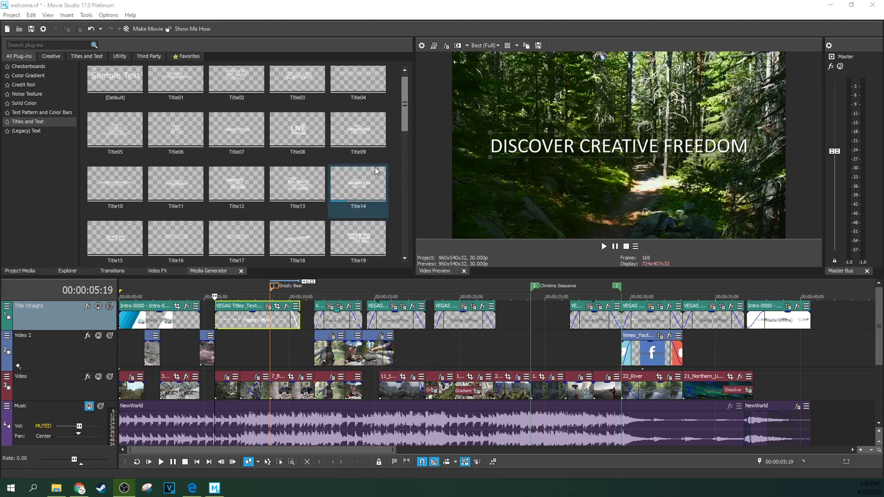
scroll(239, 108, up, 1)
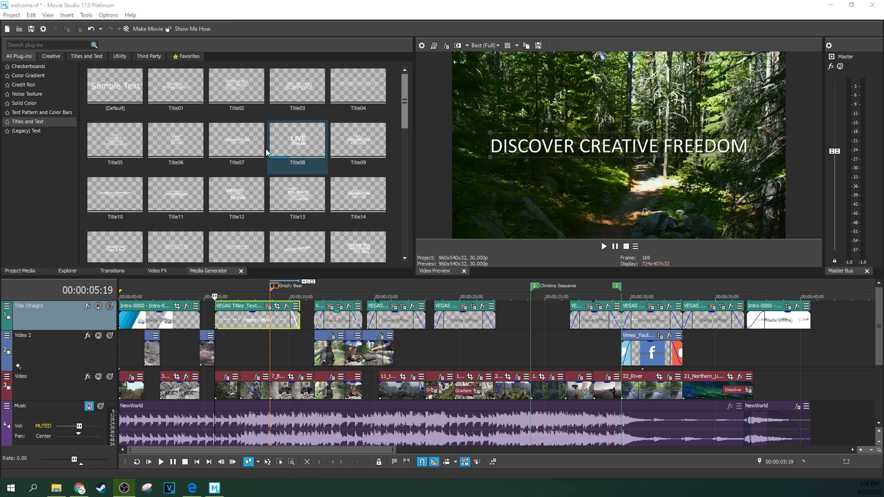
click(406, 124)
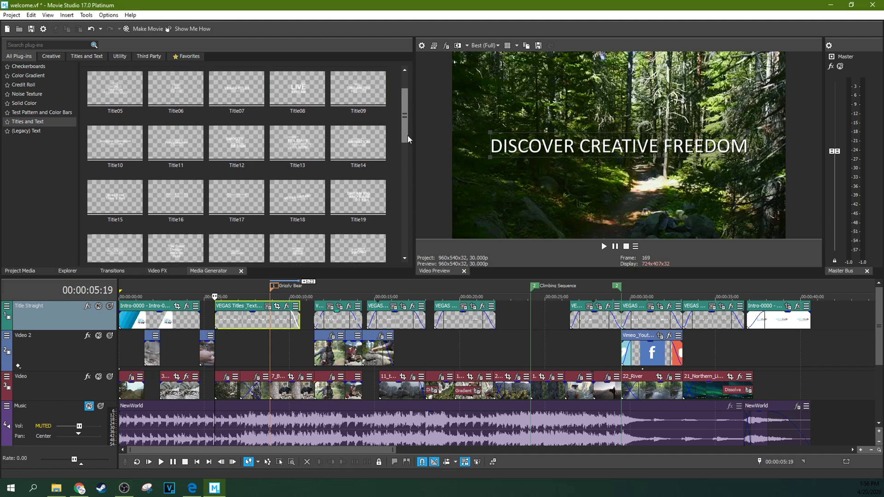
click(311, 143)
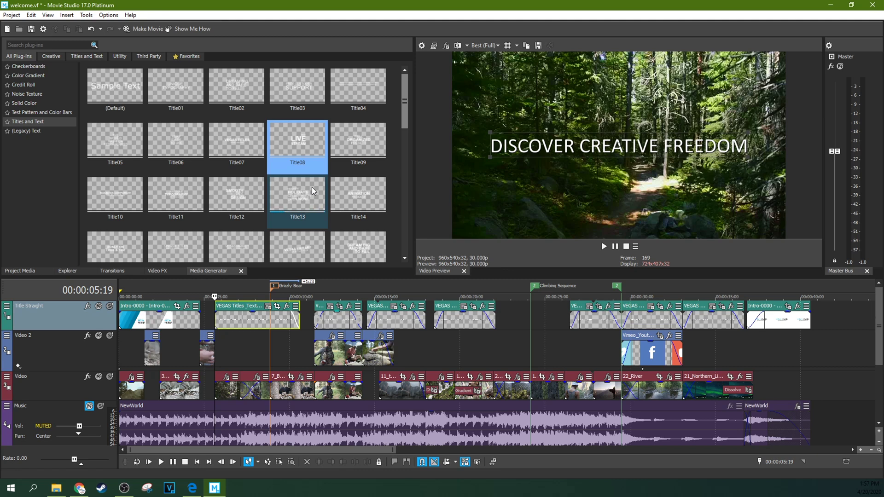
scroll(331, 172, down, 1)
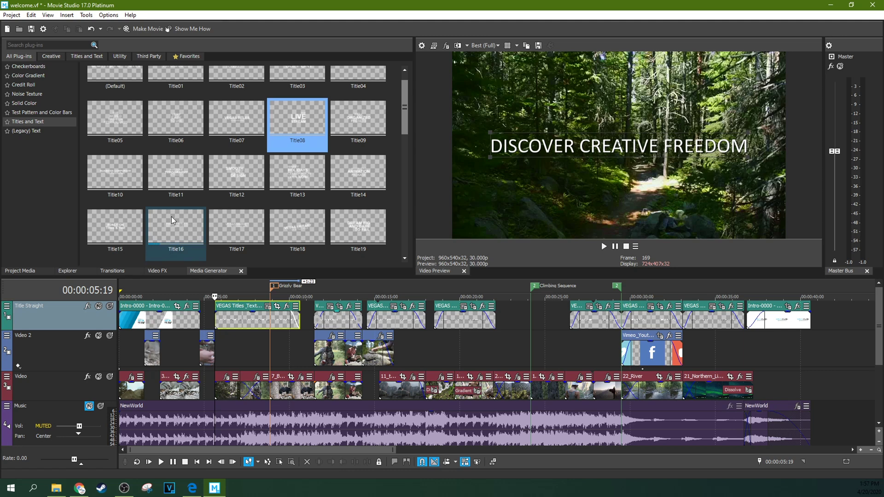
scroll(172, 184, up, 1)
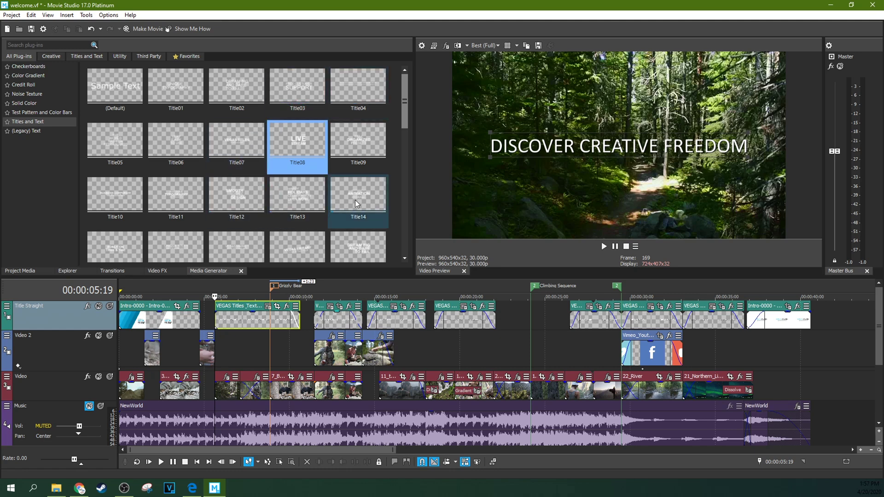
scroll(241, 200, down, 1)
scroll(241, 200, down, 1)
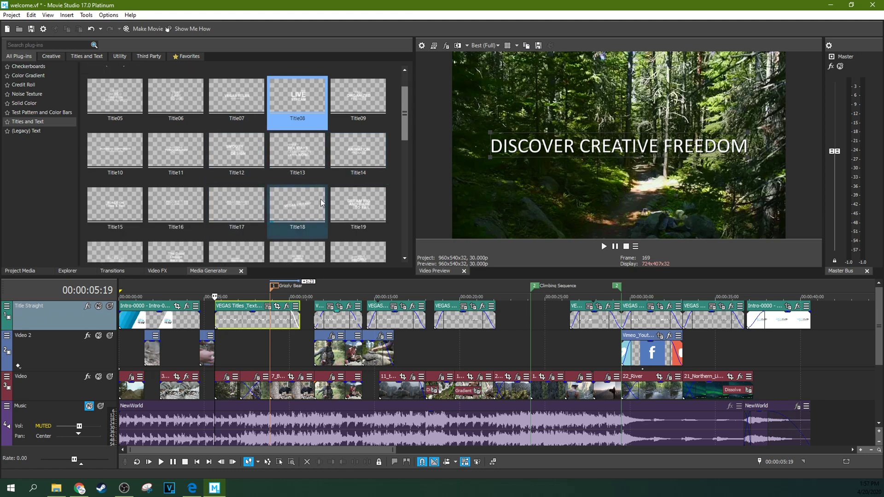
scroll(321, 199, down, 3)
scroll(321, 202, down, 6)
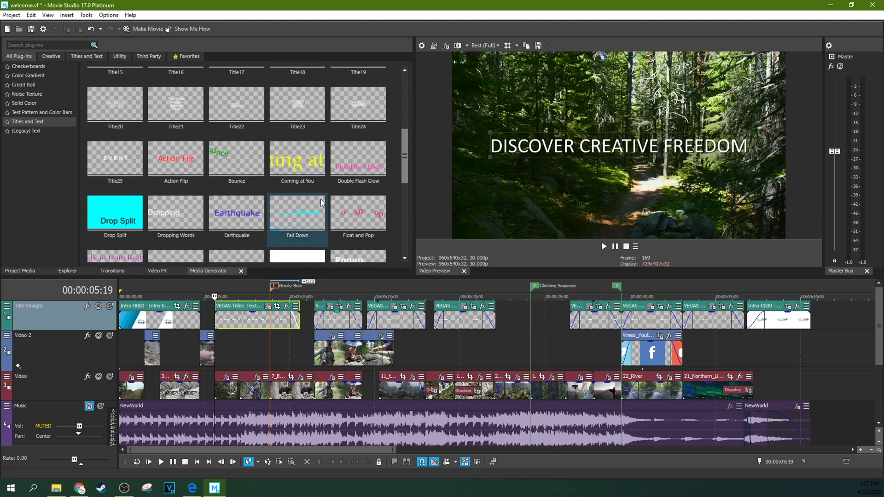
scroll(321, 202, down, 3)
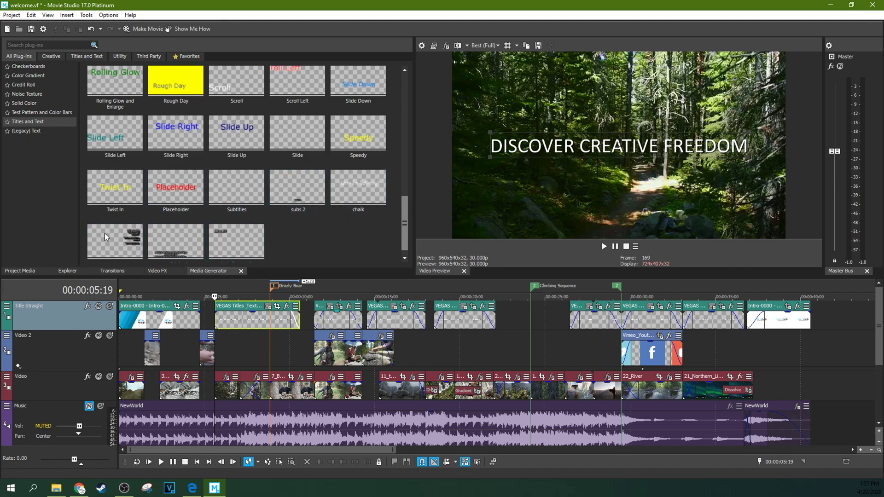
scroll(317, 199, up, 1)
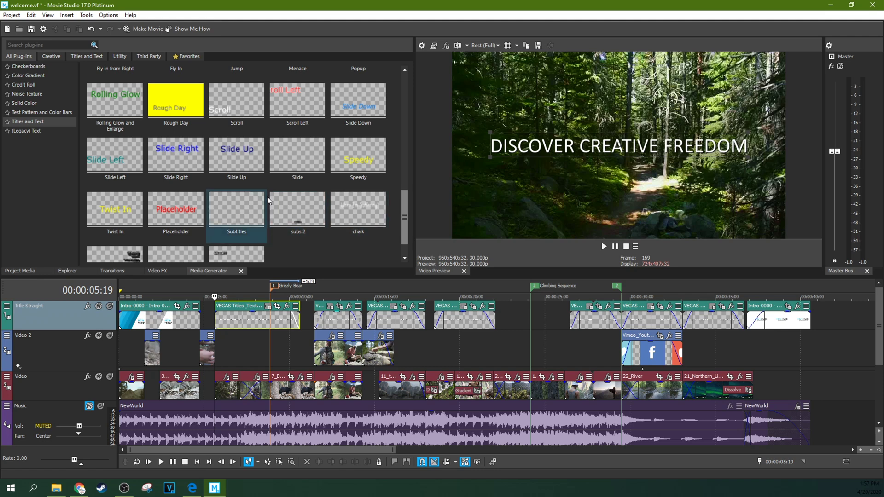
scroll(199, 199, down, 1)
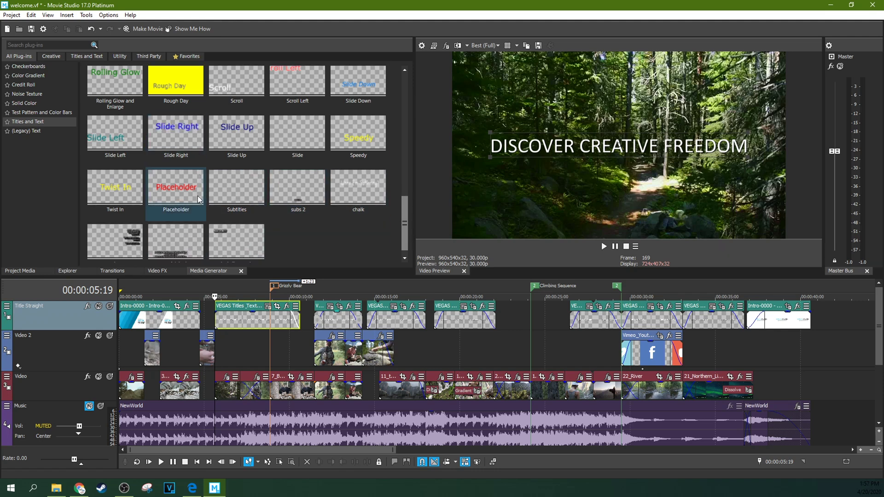
scroll(199, 198, up, 1)
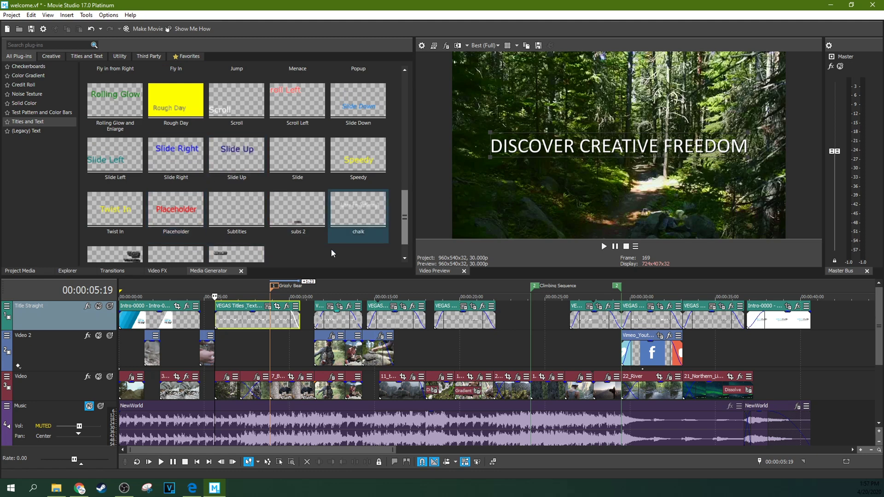
scroll(296, 197, up, 1)
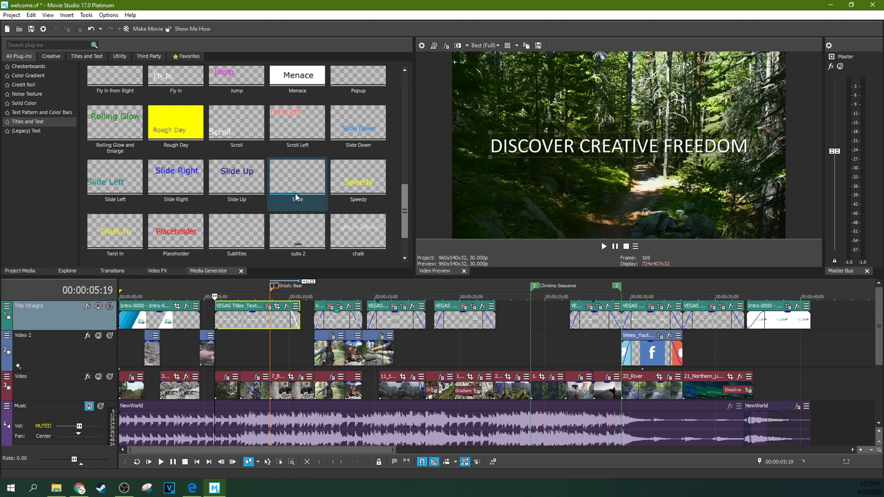
scroll(296, 196, down, 1)
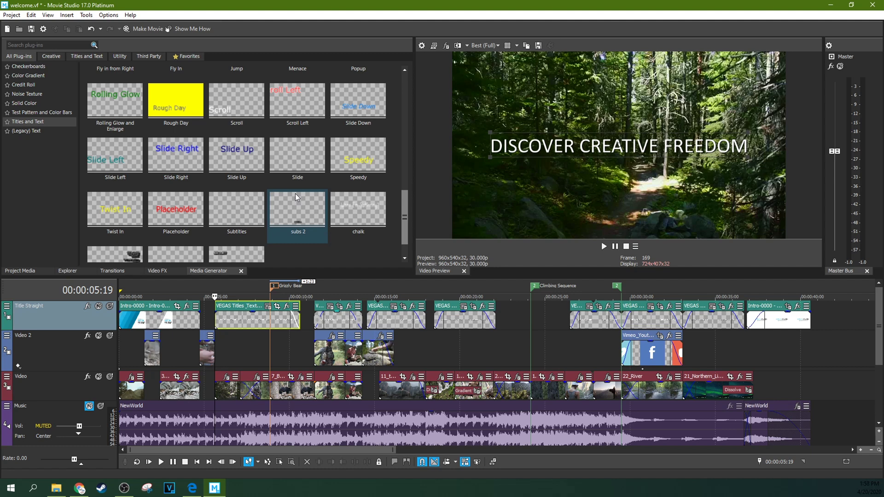
scroll(294, 193, up, 1)
scroll(294, 193, down, 1)
scroll(297, 191, down, 1)
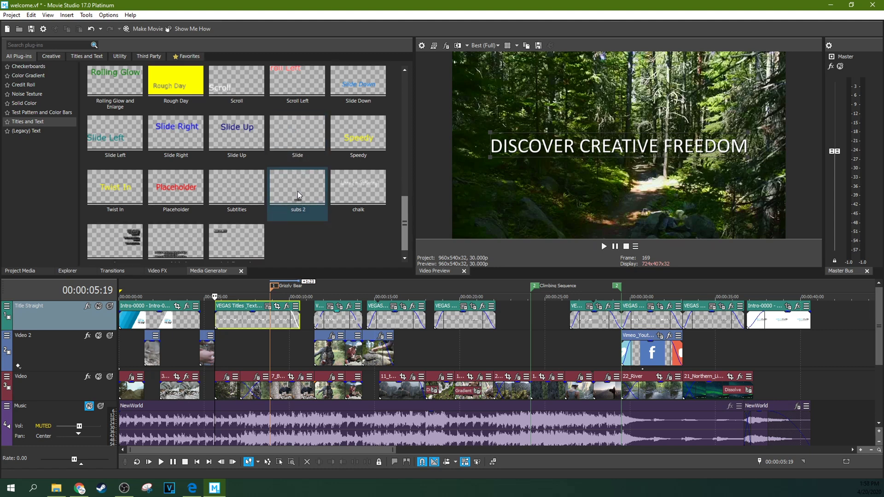
scroll(297, 191, down, 1)
scroll(298, 191, up, 1)
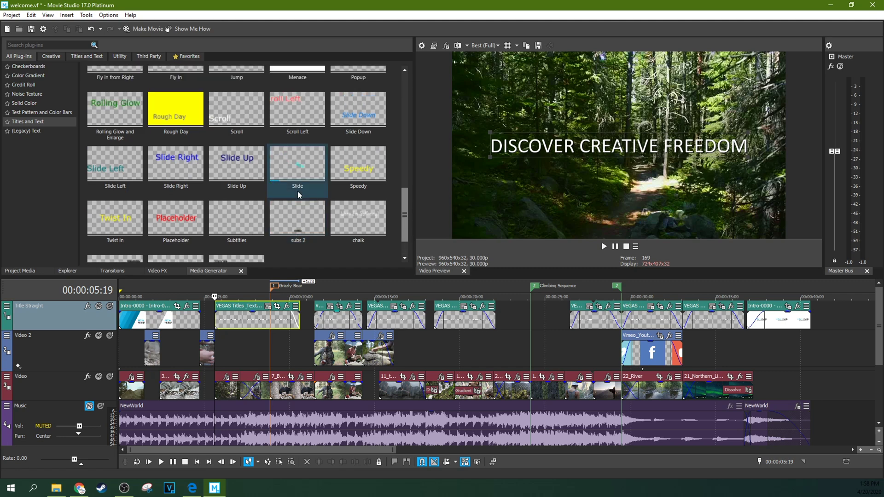
scroll(297, 192, up, 6)
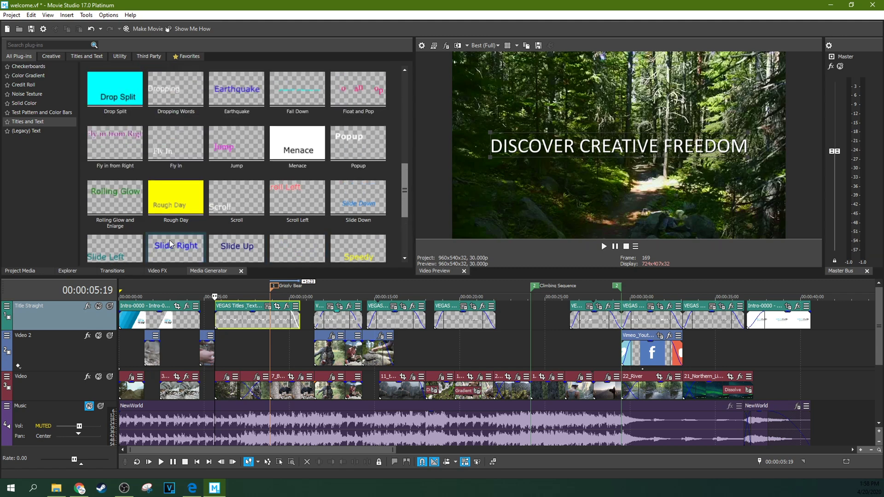
scroll(170, 243, up, 2)
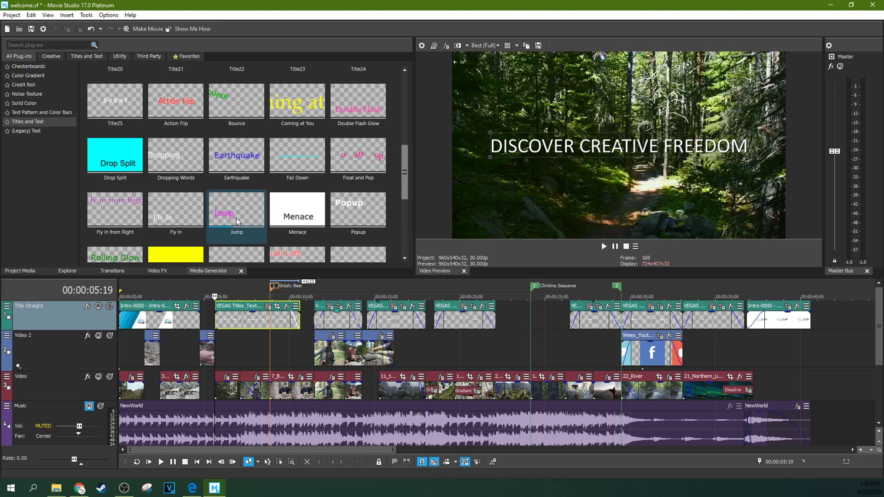
scroll(248, 217, up, 3)
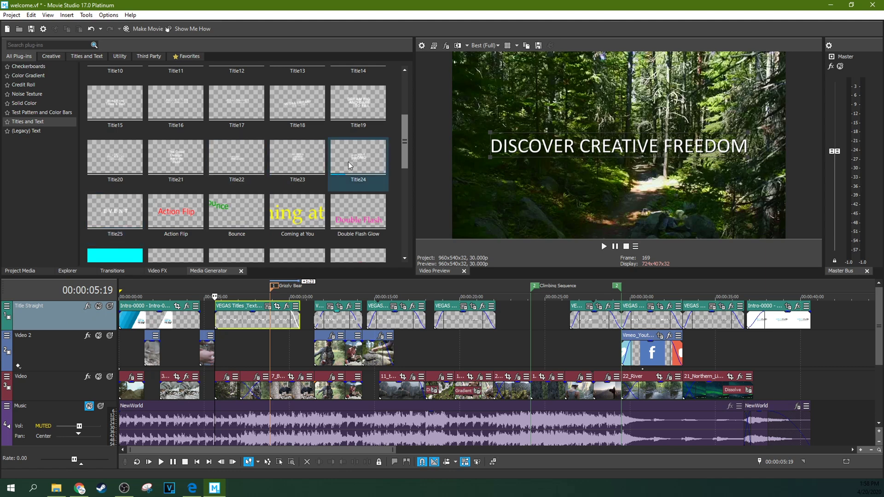
scroll(95, 209, up, 3)
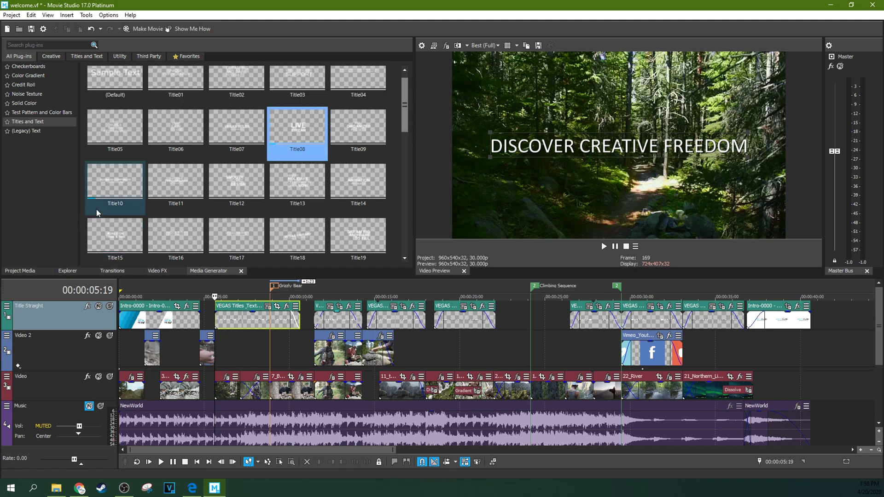
scroll(96, 209, up, 1)
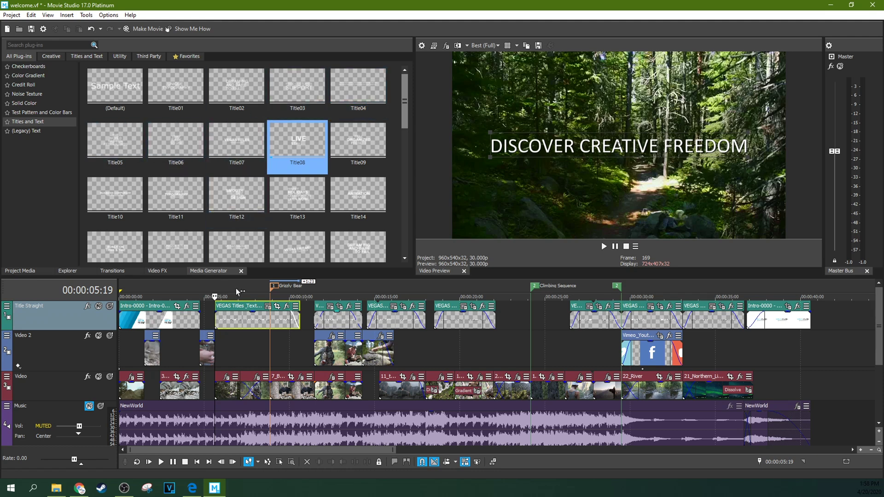
- Scrub through the forest and bear shots, then nudge the title clip later and back to its start
click(244, 323)
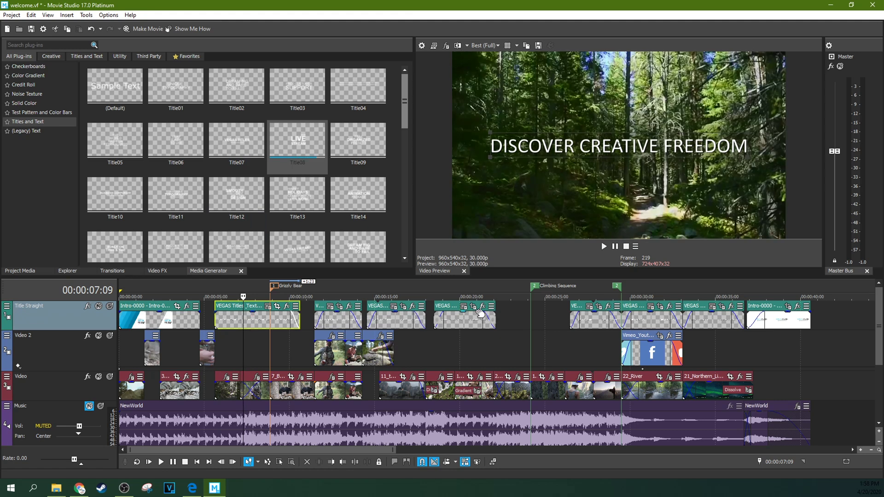
scroll(479, 313, up, 2)
click(316, 360)
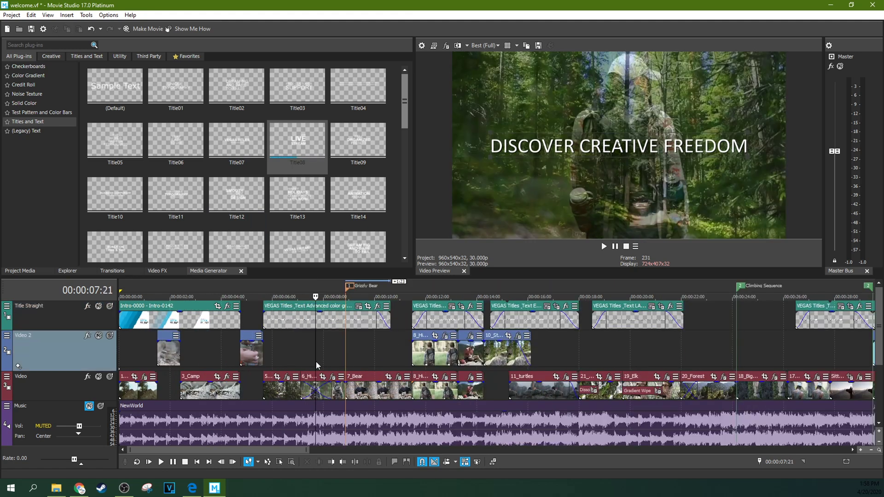
click(355, 357)
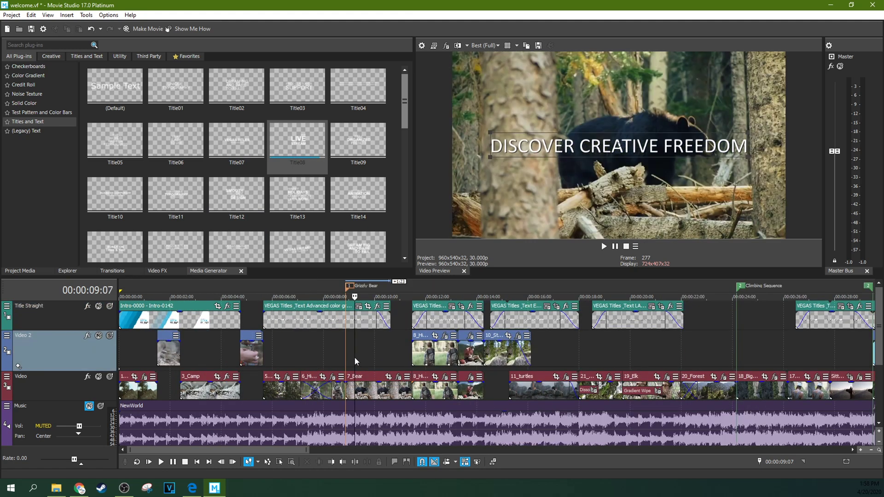
click(295, 366)
click(286, 366)
click(301, 317)
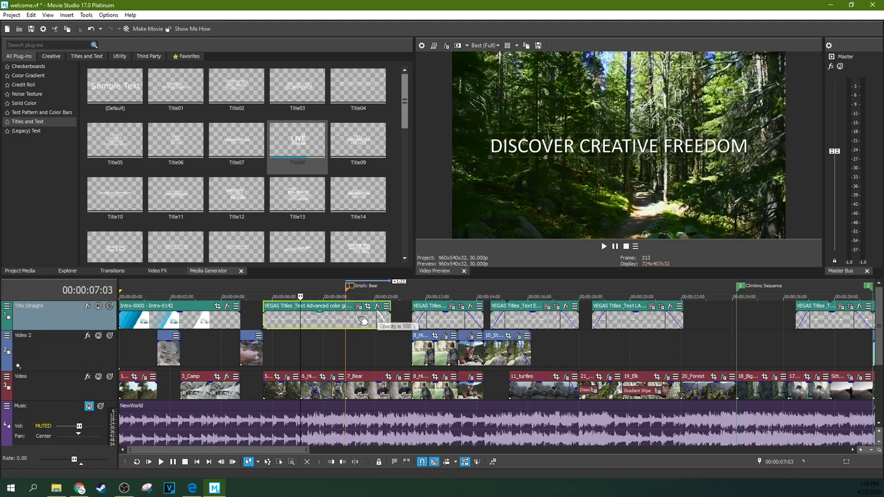
drag(362, 321, 369, 321)
drag(289, 322, 289, 322)
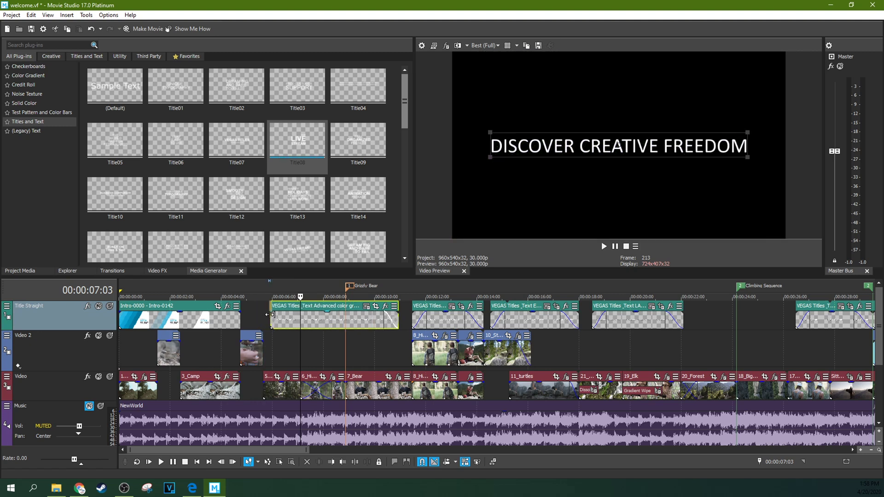
drag(285, 317, 277, 318)
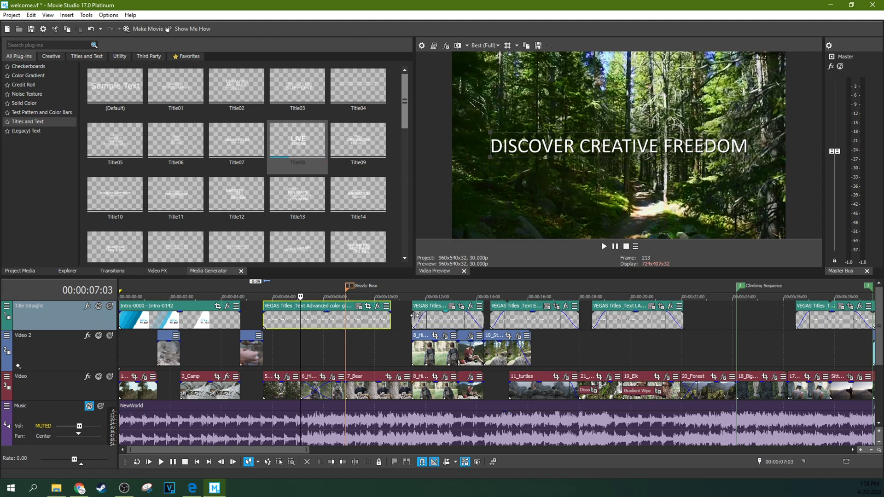
- Review the title between 6:00 and 10:06 and open its text settings
click(379, 323)
click(289, 317)
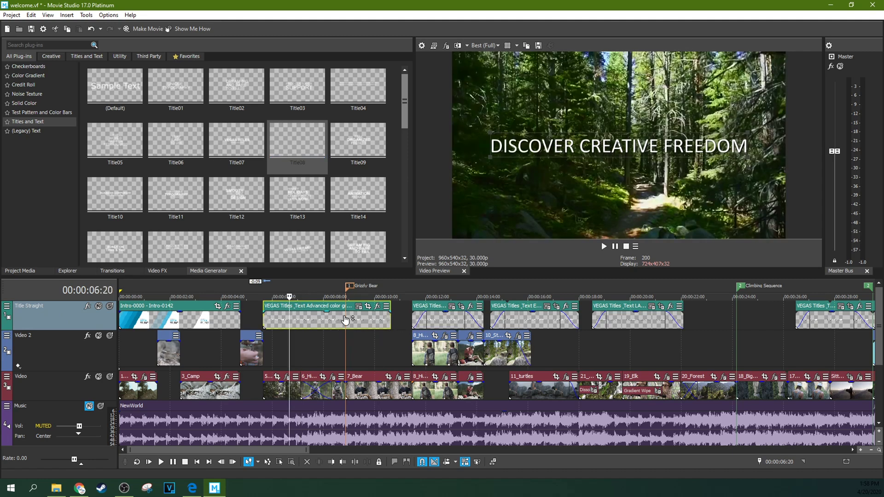
scroll(392, 347, down, 2)
scroll(322, 352, up, 5)
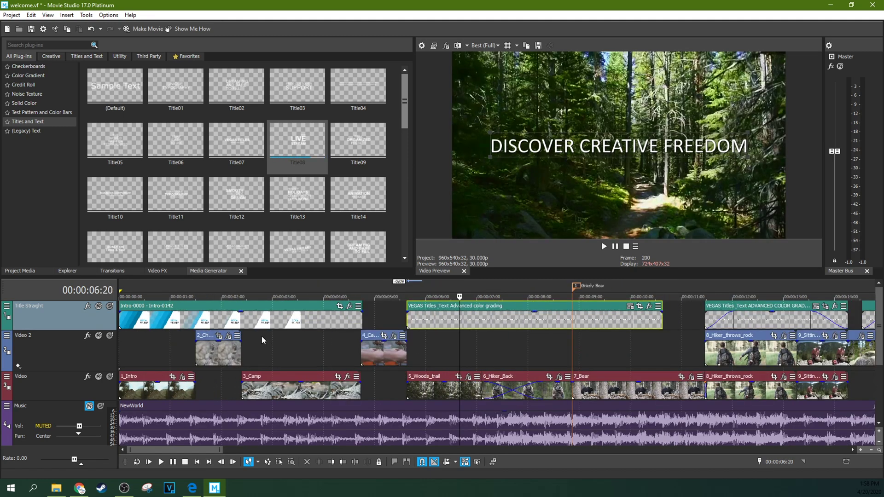
click(425, 344)
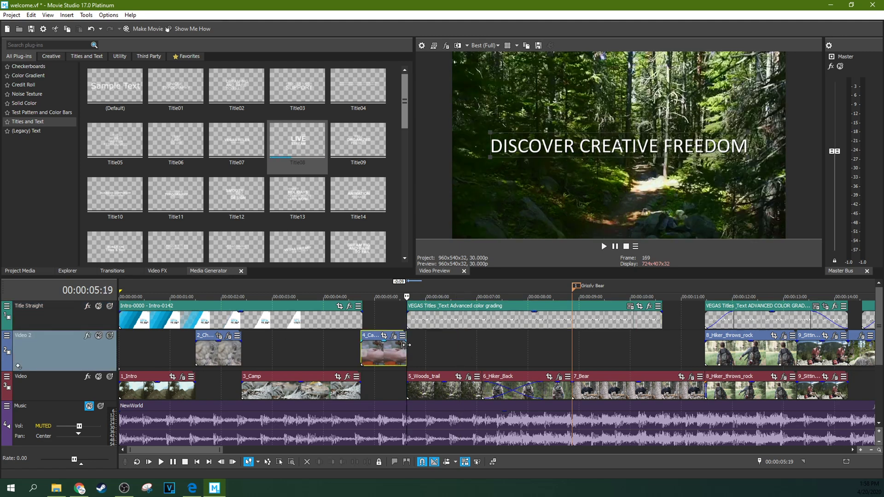
scroll(477, 336, down, 2)
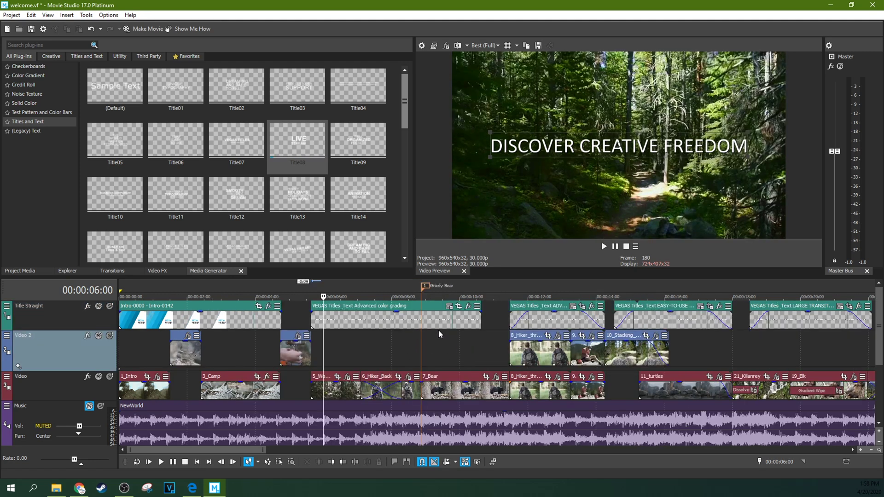
scroll(473, 332, up, 2)
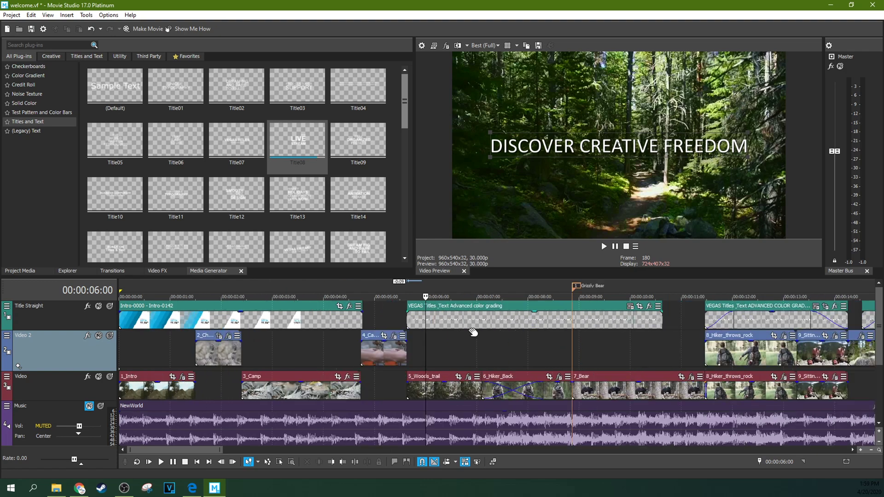
click(456, 322)
scroll(494, 322, down, 2)
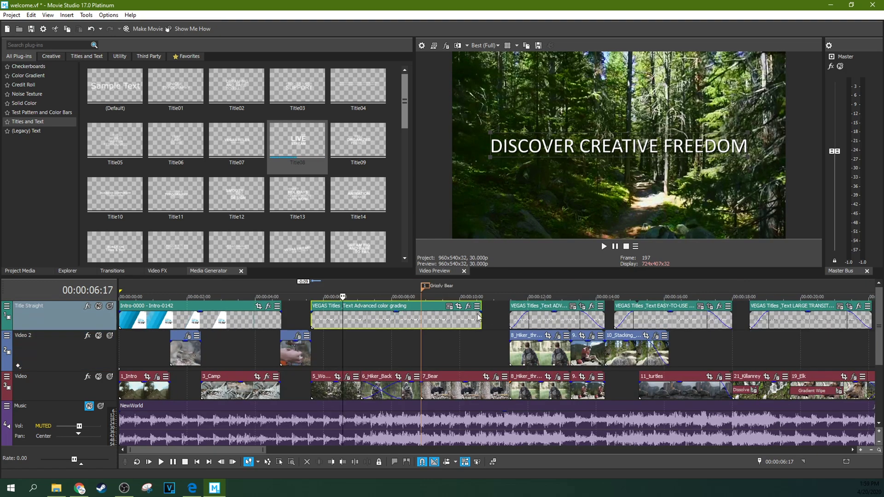
click(414, 318)
click(446, 306)
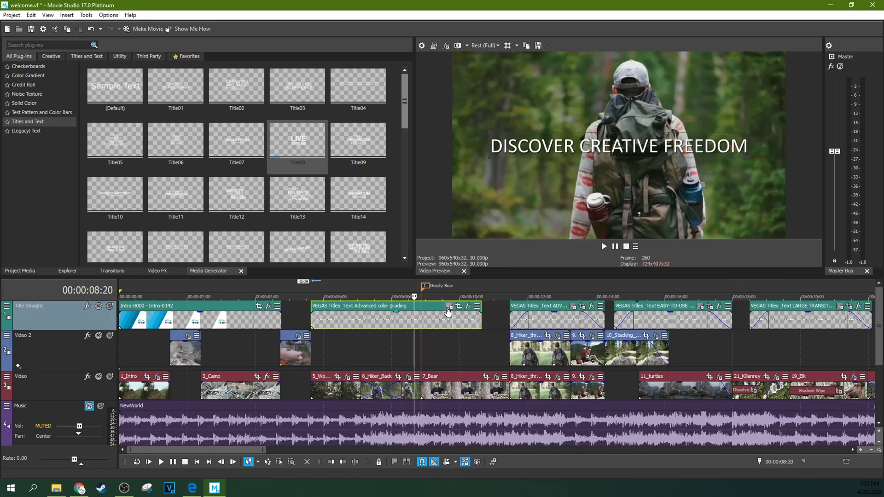
drag(349, 82, 316, 51)
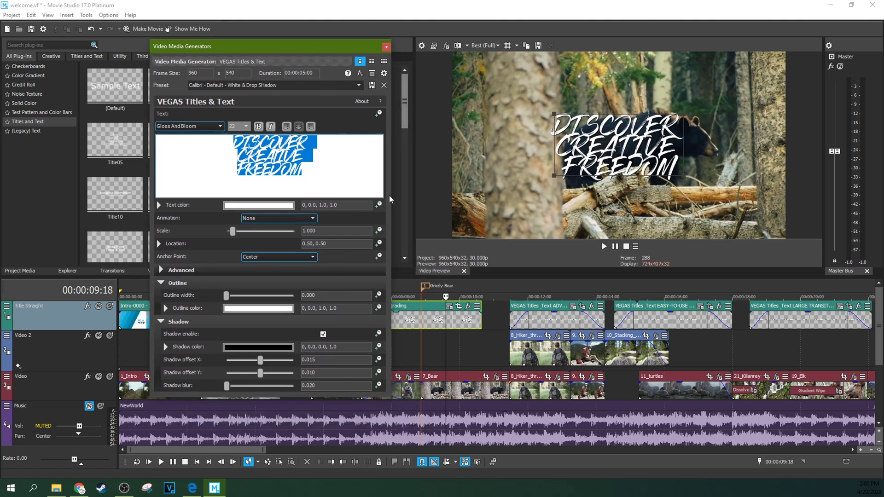
- Move the title's shadow left to X offset -0.048 and soften it with blur 0.218
drag(398, 162, 423, 163)
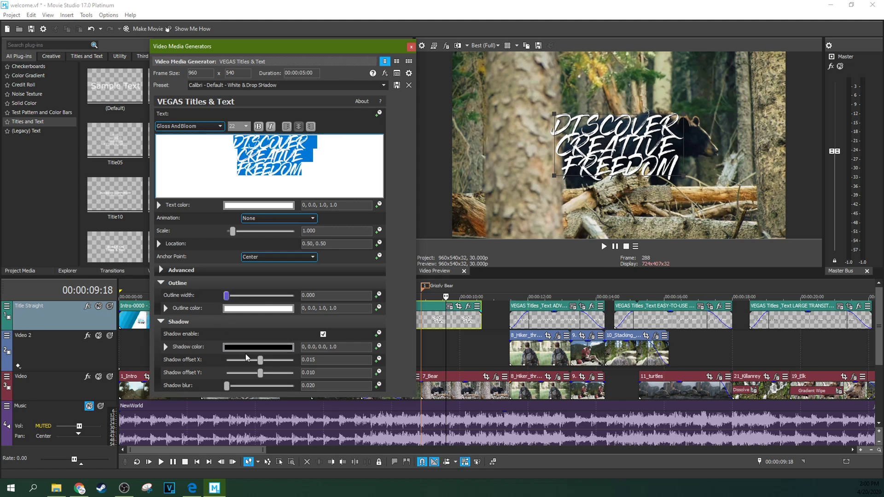
drag(258, 361, 258, 366)
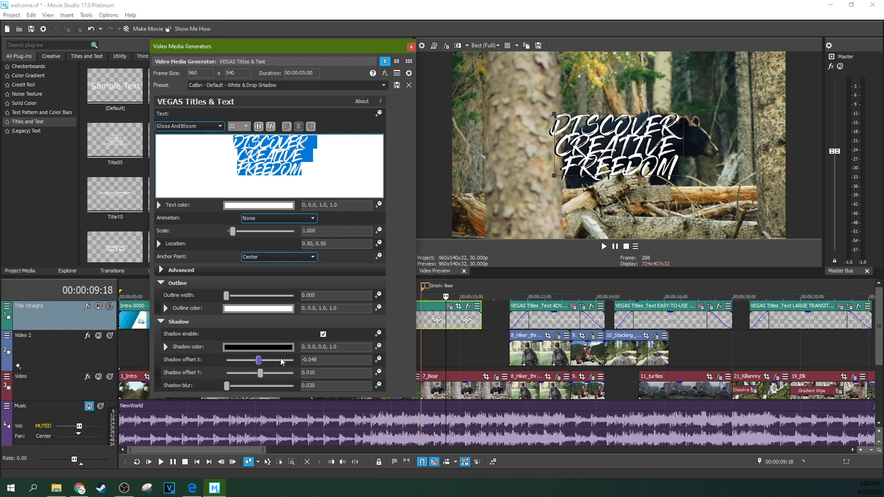
drag(226, 385, 234, 387)
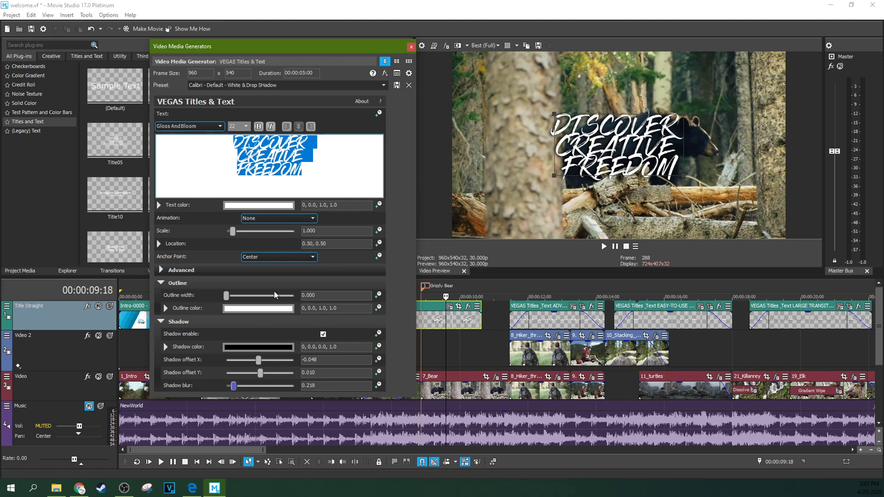
- Give the title a thin black outline of width 0.136
click(240, 311)
mouse_move(182, 332)
mouse_down()
mouse_move(198, 340)
mouse_move(180, 334)
mouse_up()
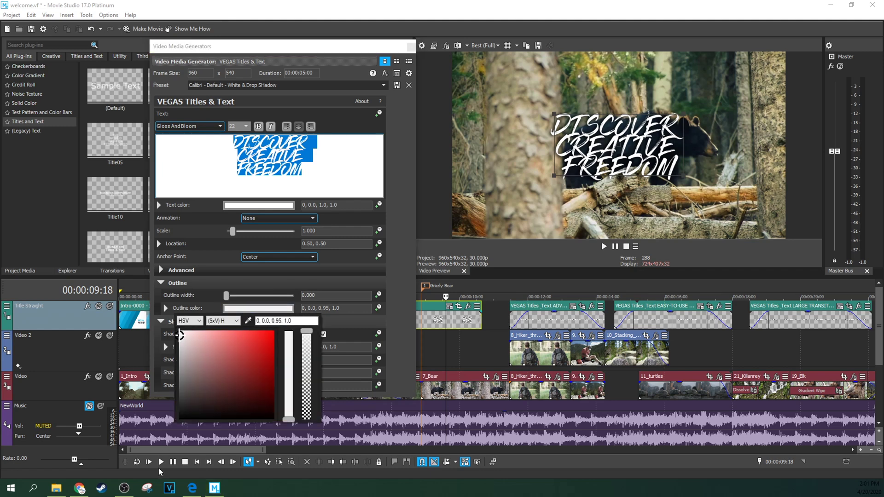
click(182, 417)
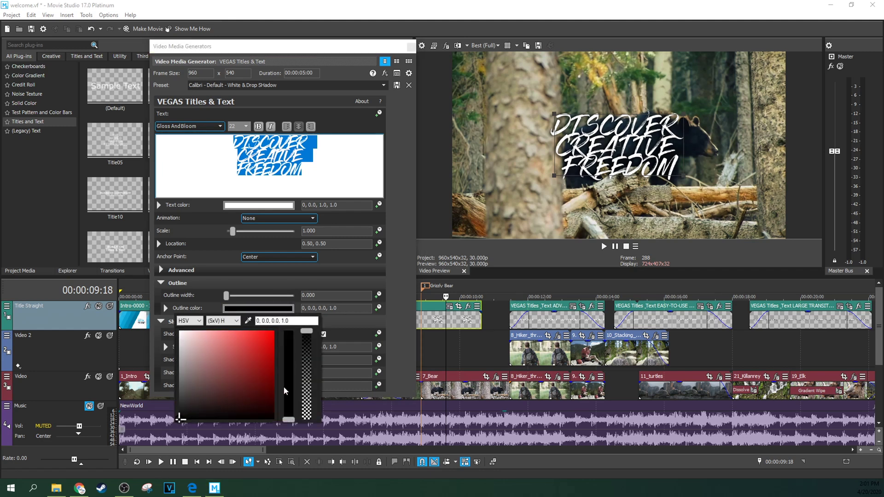
click(393, 312)
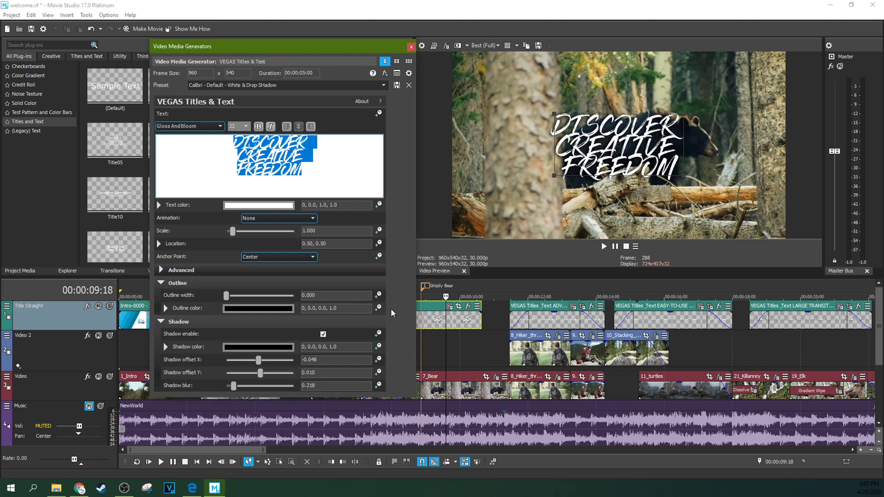
mouse_move(228, 299)
mouse_down()
mouse_move(271, 296)
mouse_move(228, 301)
mouse_up()
drag(226, 298, 229, 298)
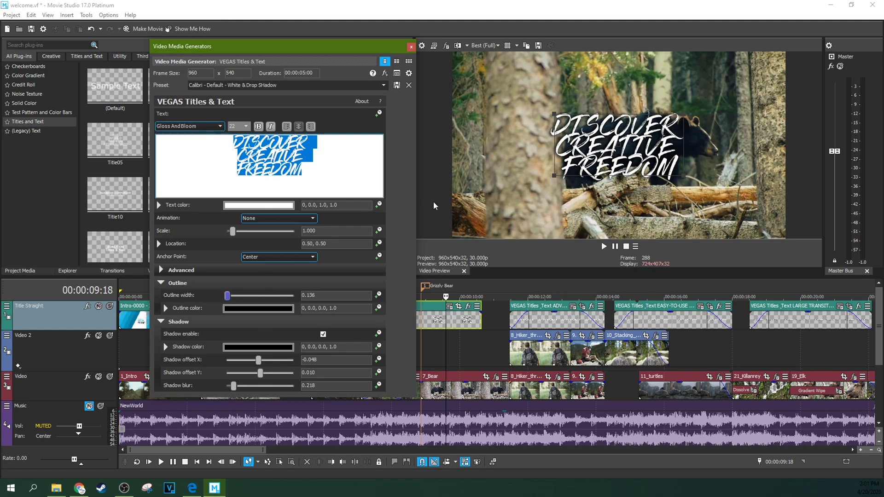
- Select the whole text and widen its line spacing to 1.327 in Advanced options
click(353, 168)
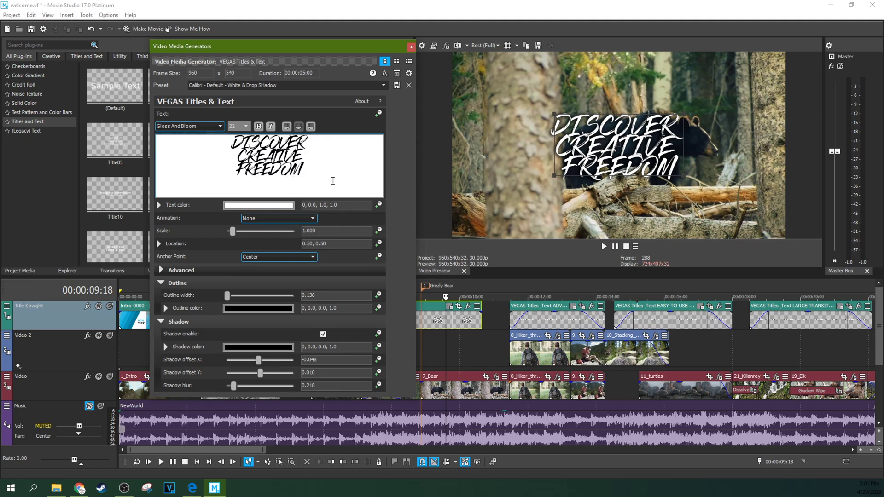
drag(332, 181, 243, 148)
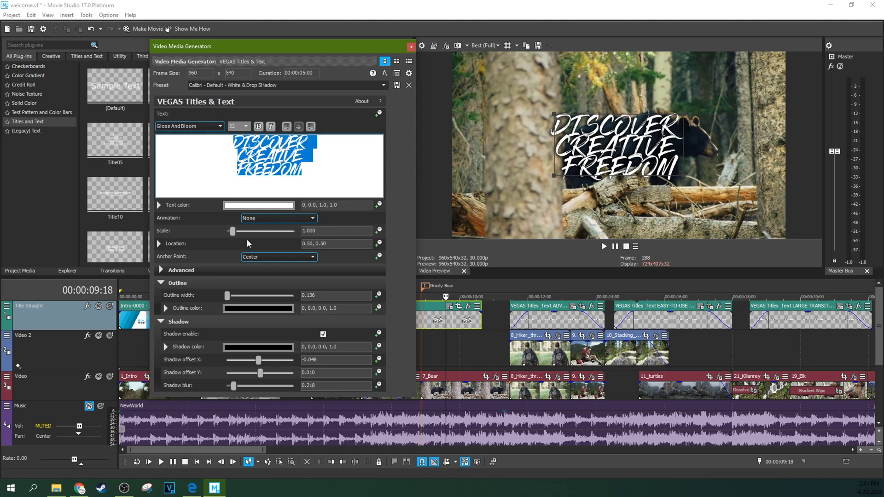
click(160, 271)
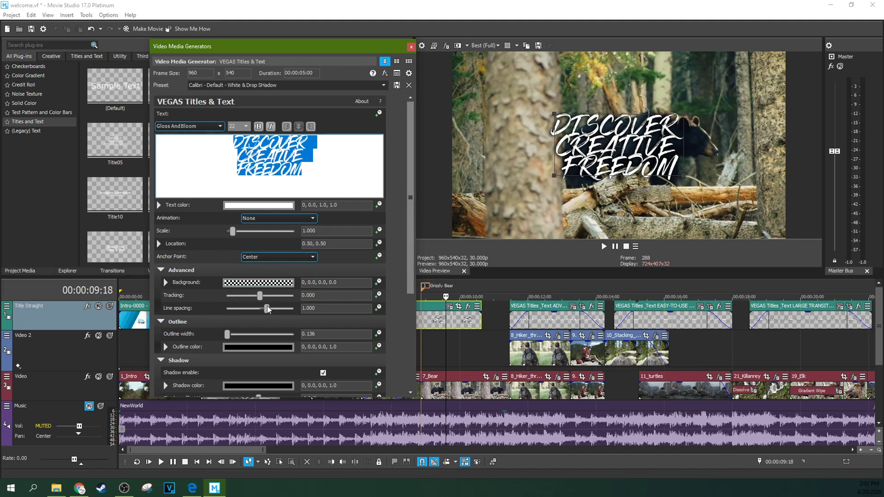
drag(270, 312, 272, 315)
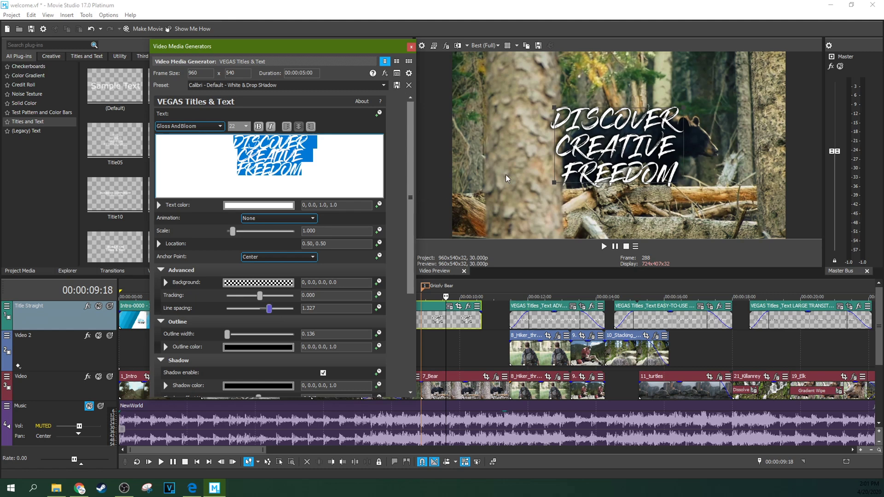
click(361, 167)
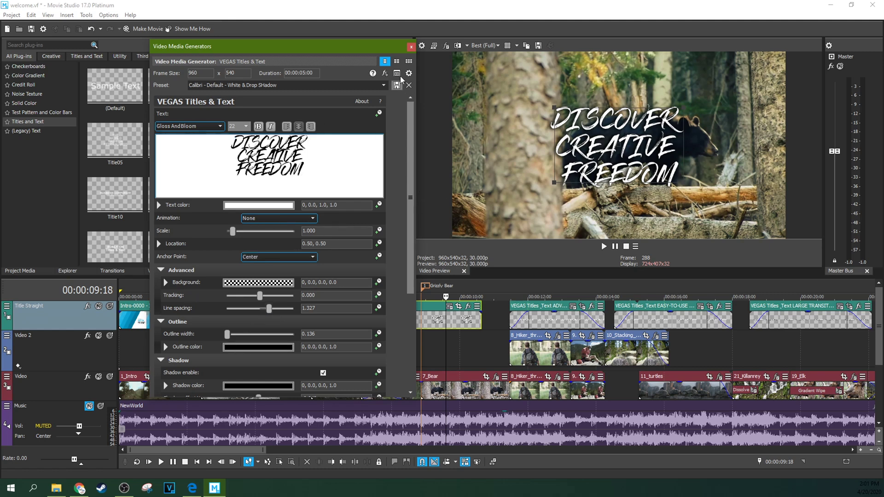
- Close the title settings and play the outlined title from its start, pausing on the bear shot
click(412, 46)
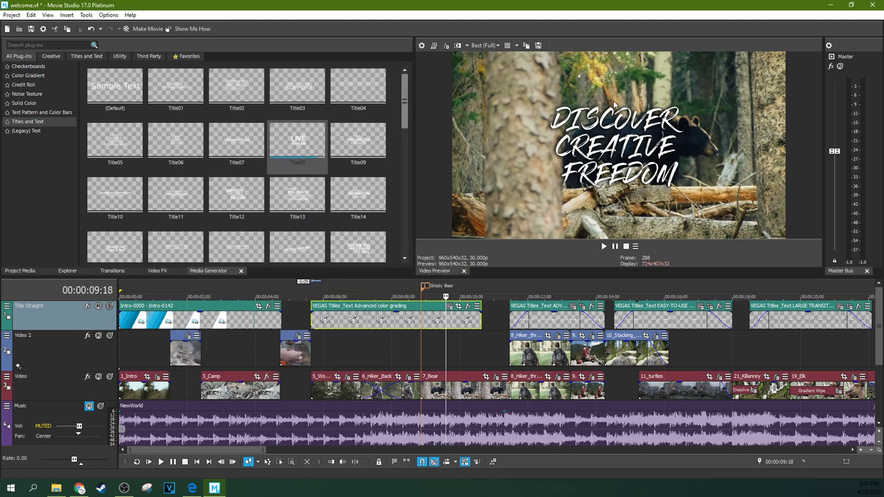
click(340, 330)
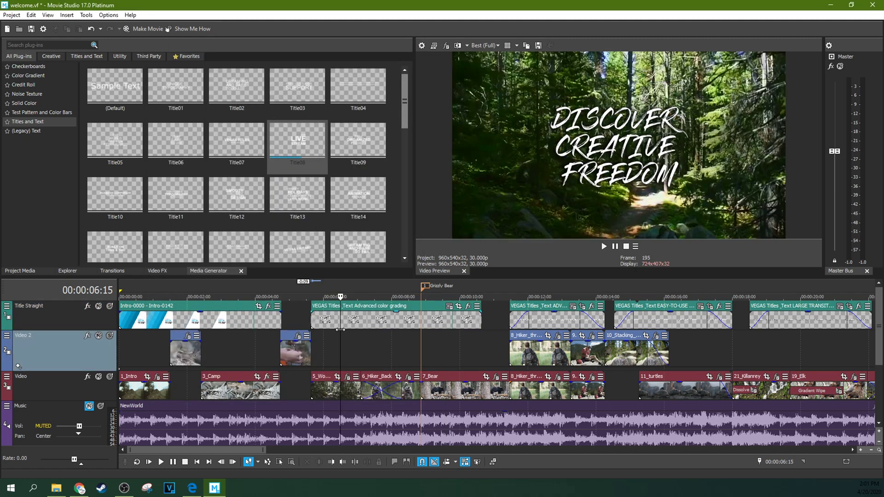
click(316, 319)
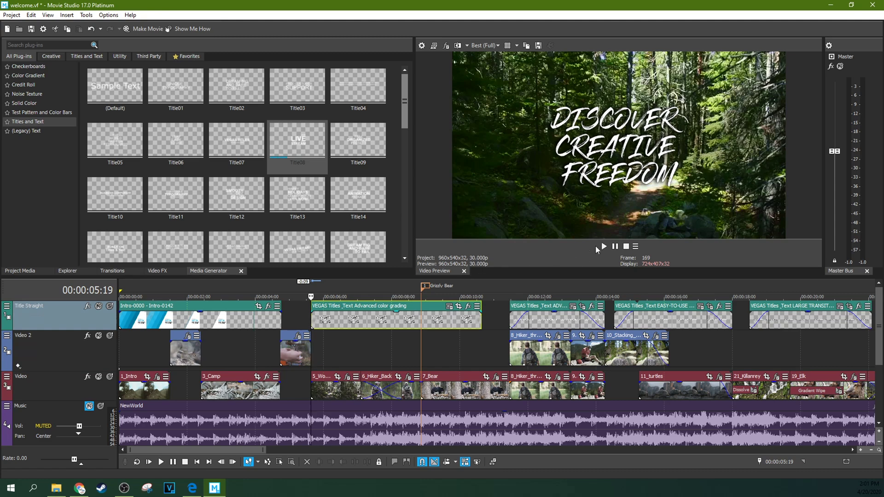
click(603, 246)
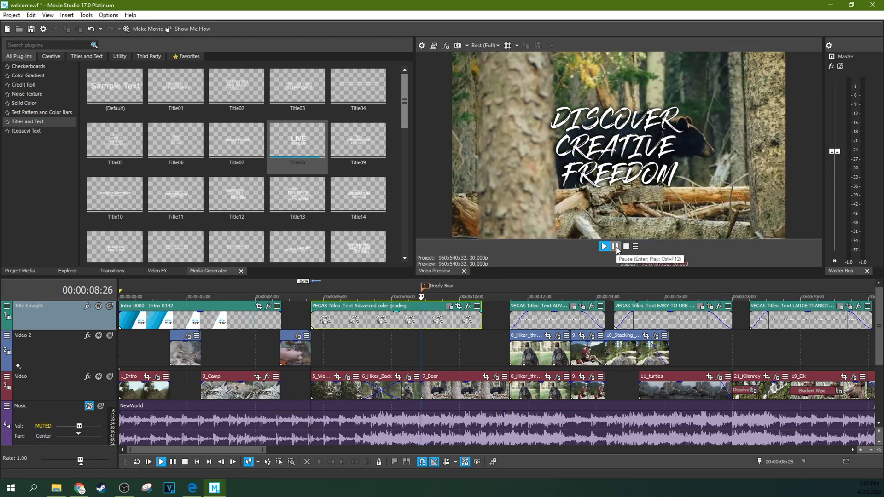
click(615, 246)
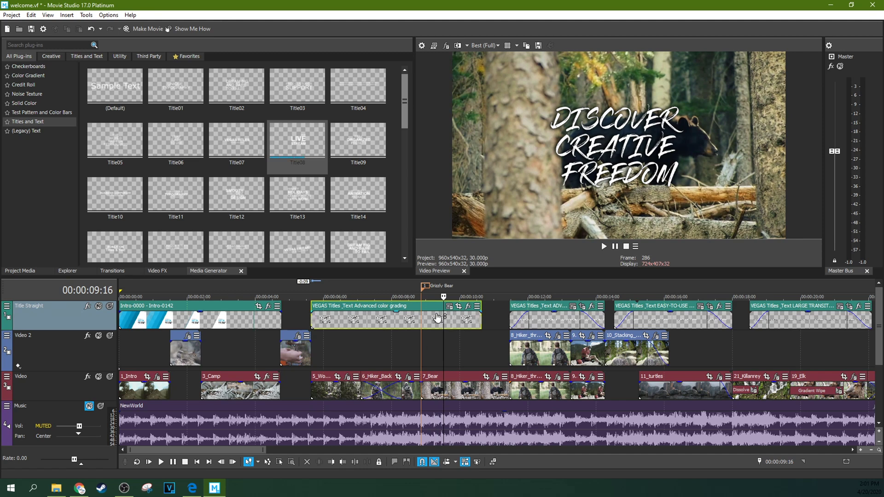
- Return to the title's start, briefly reopen its text settings and close them again
click(312, 321)
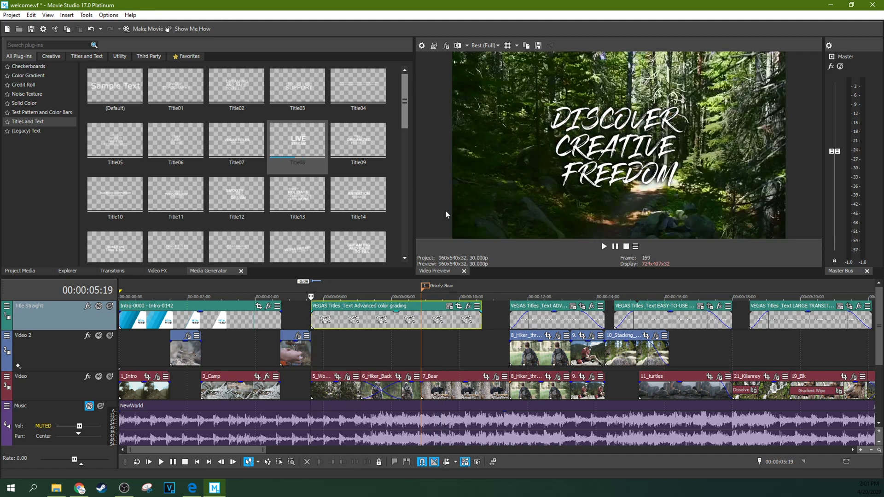
click(452, 311)
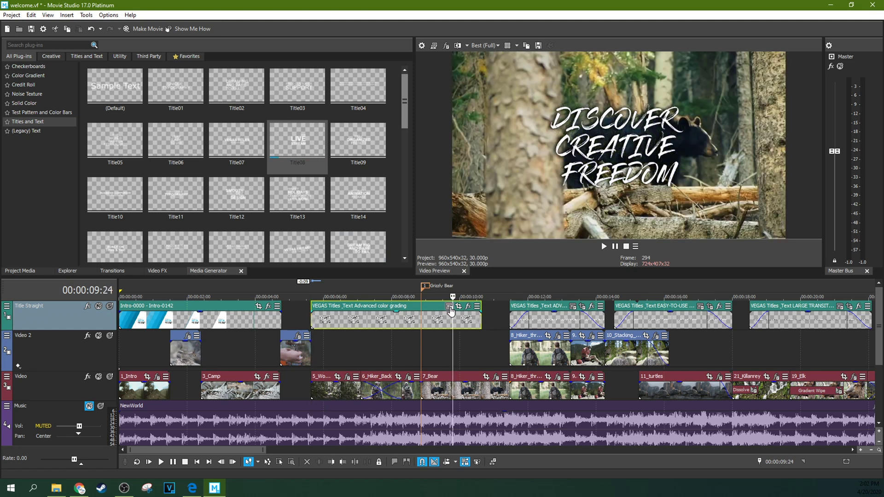
click(449, 306)
click(386, 47)
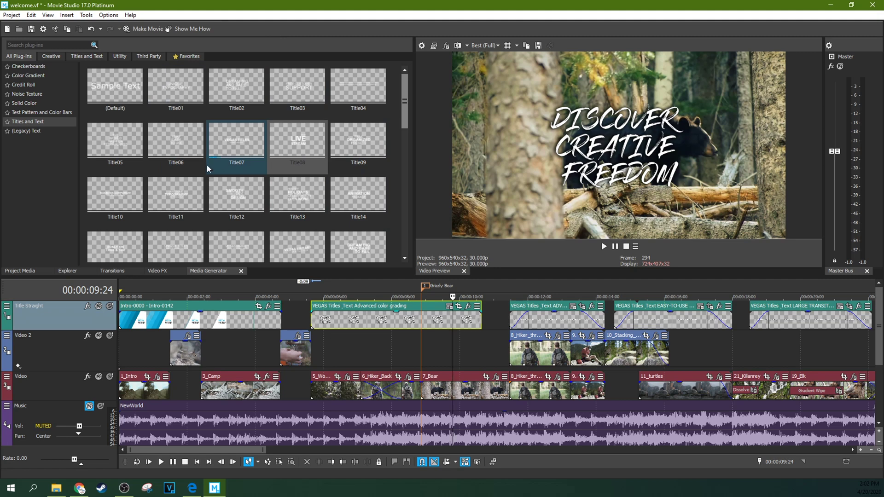
scroll(230, 193, down, 1)
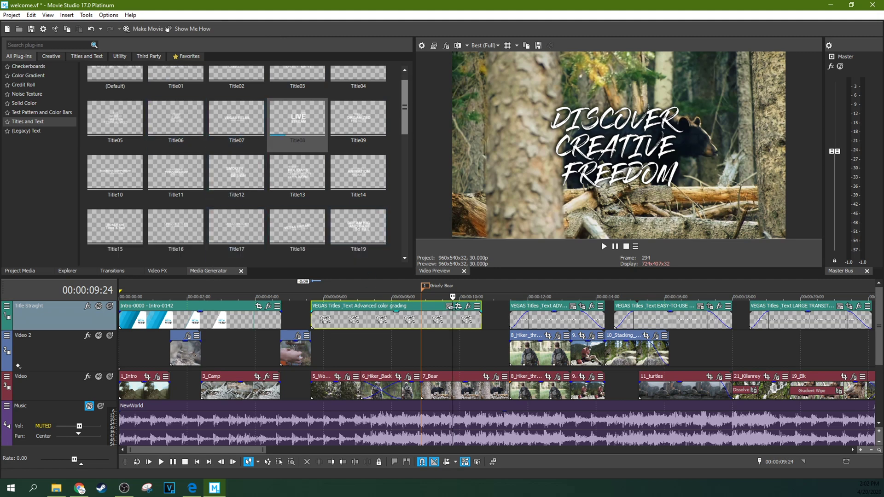
- Reopen the title settings and apply the Title01 animation preset
click(447, 307)
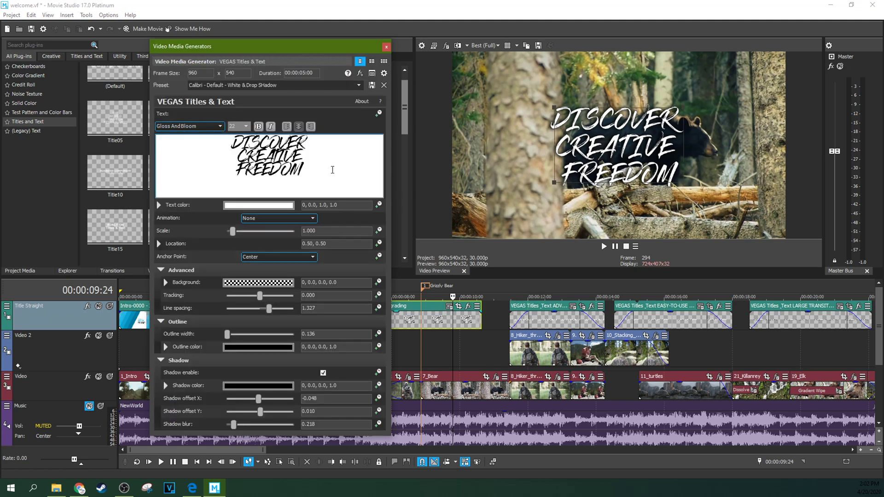
drag(316, 167, 233, 138)
click(322, 175)
click(270, 217)
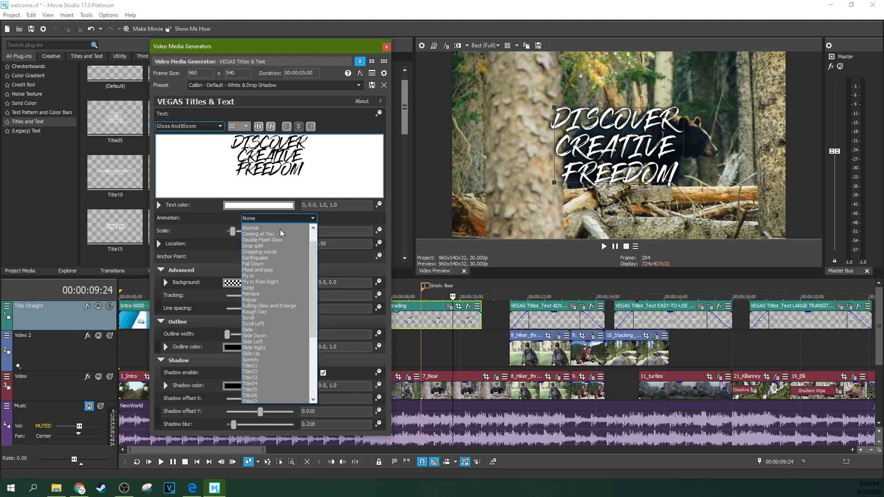
scroll(275, 255, down, 4)
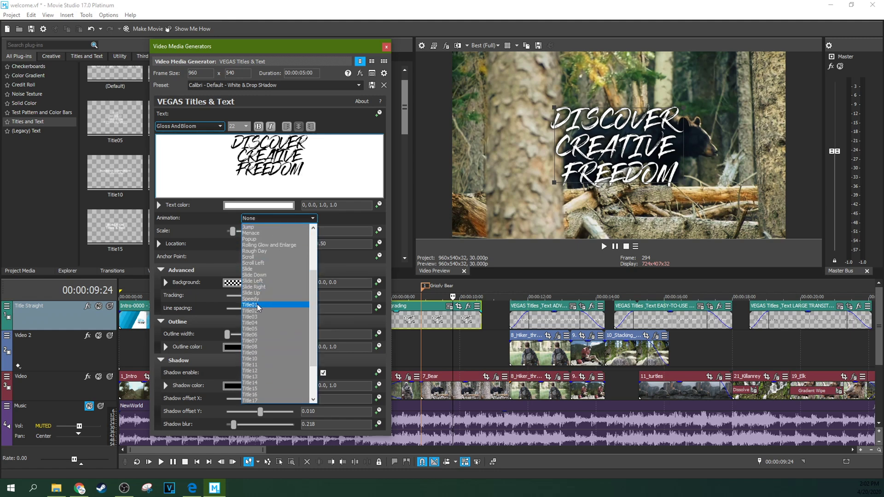
scroll(263, 299, down, 3)
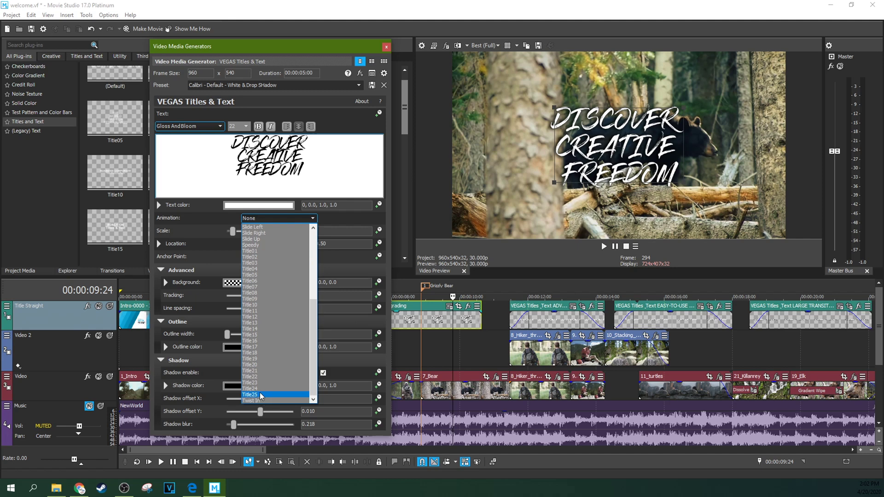
scroll(260, 341, up, 2)
click(253, 288)
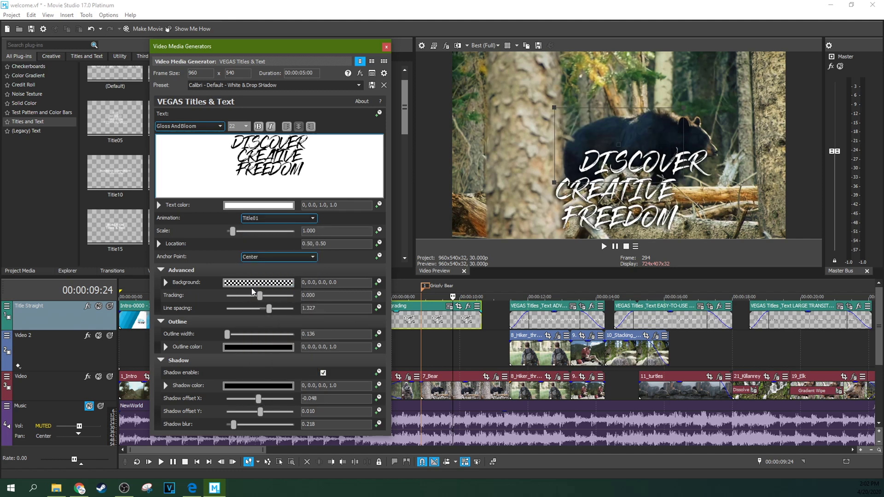
- Preview the Title01 animation twice from just before the title
click(386, 47)
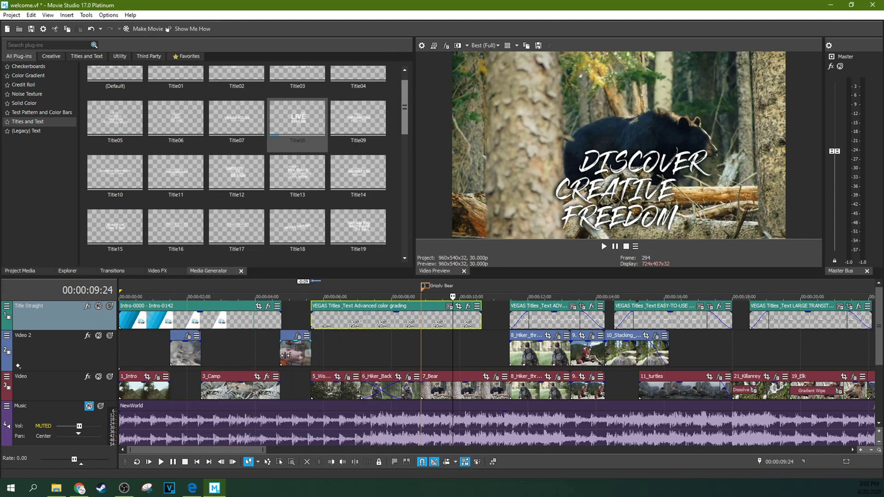
click(312, 324)
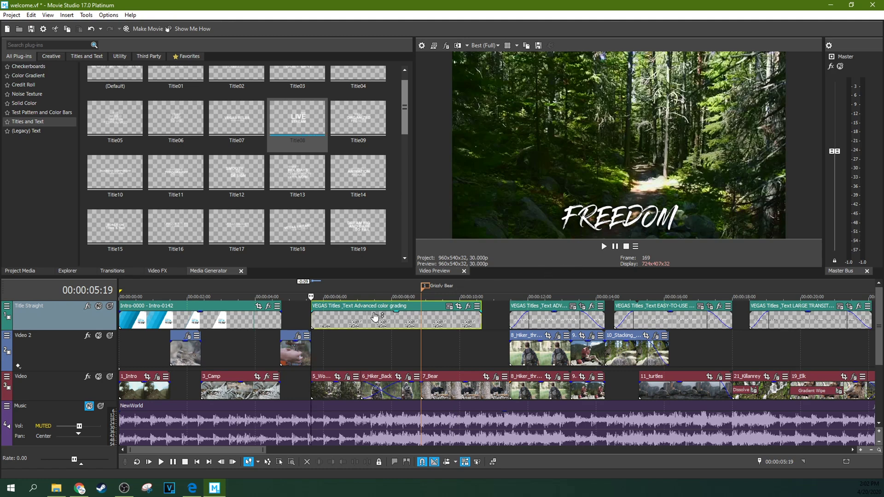
click(307, 320)
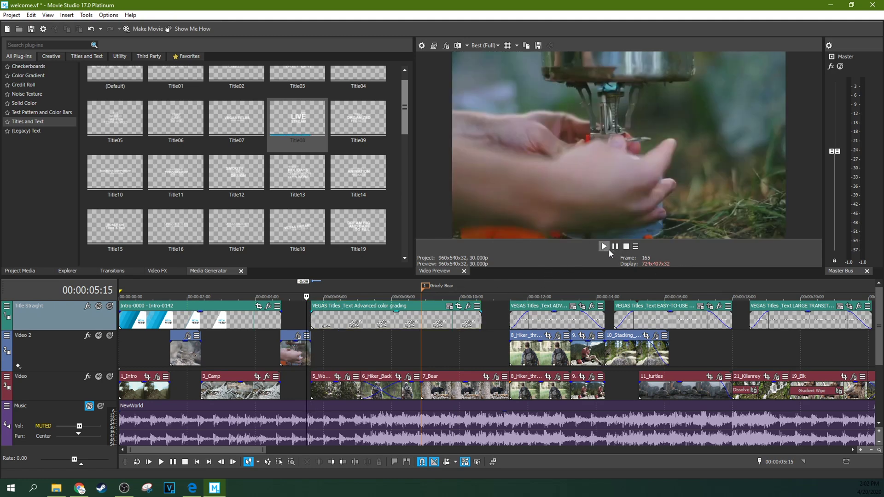
click(603, 247)
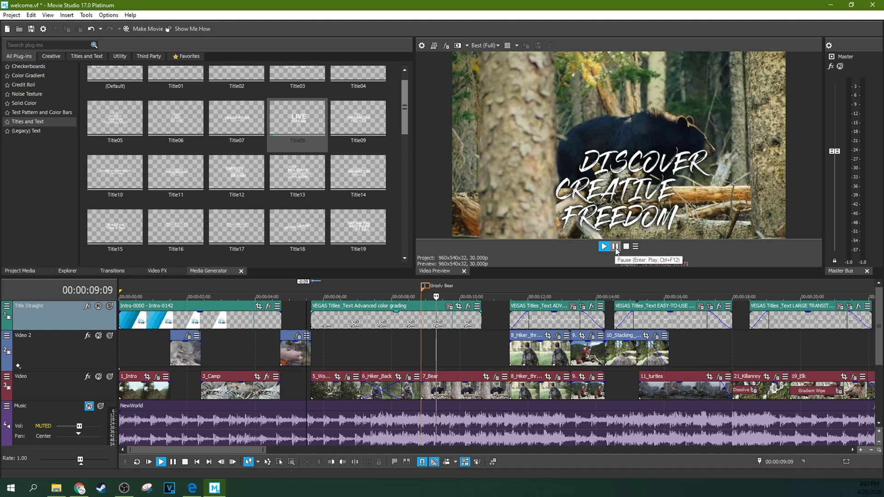
click(615, 247)
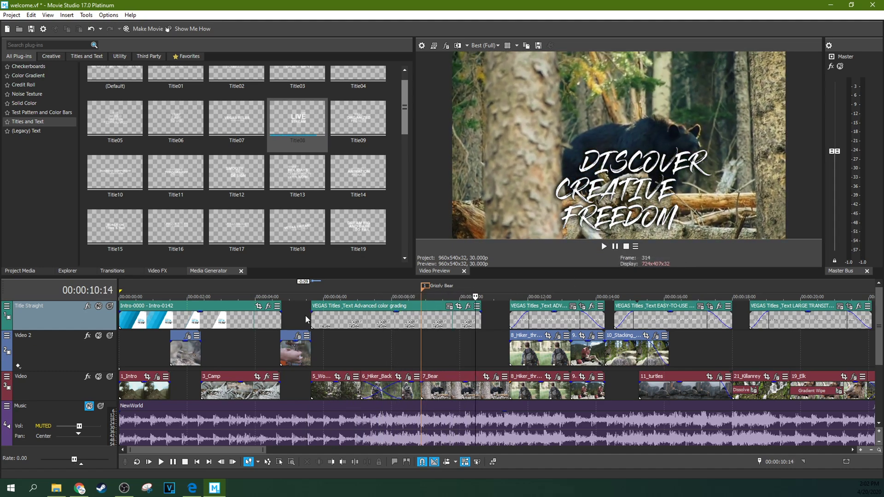
click(306, 319)
click(603, 246)
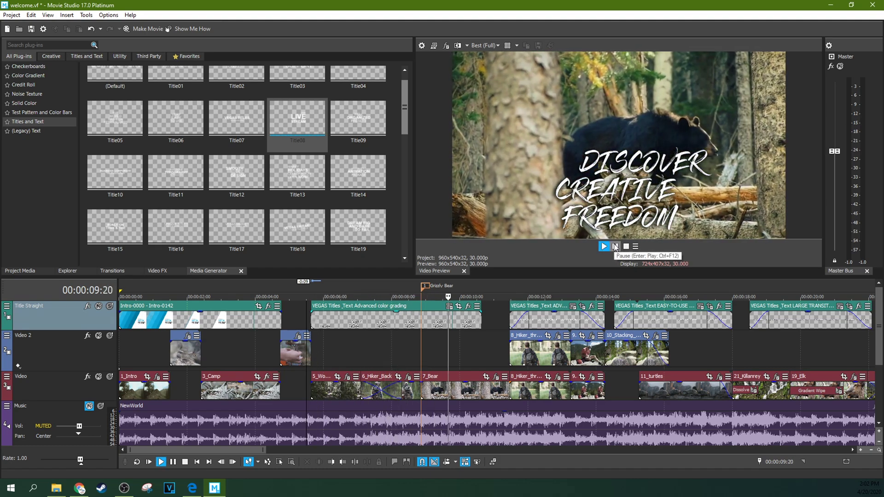
click(615, 246)
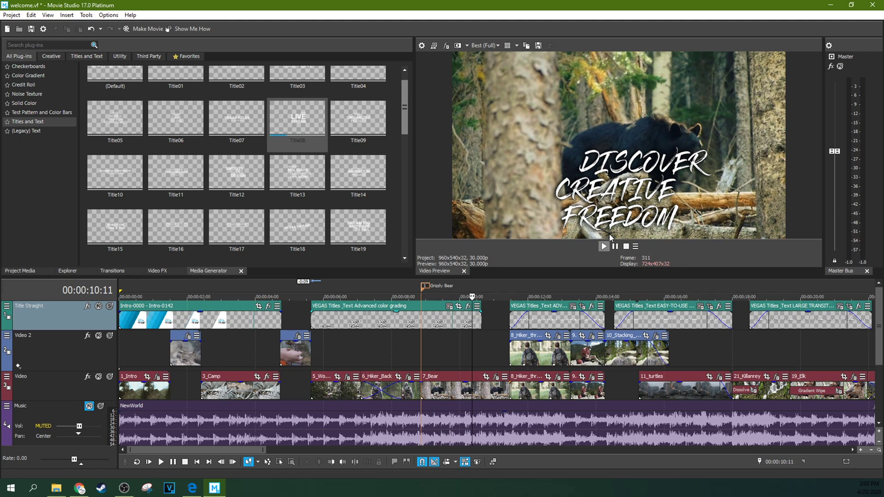
click(449, 306)
- Switch the title animation to Title02 and preview it from the title's start
click(312, 219)
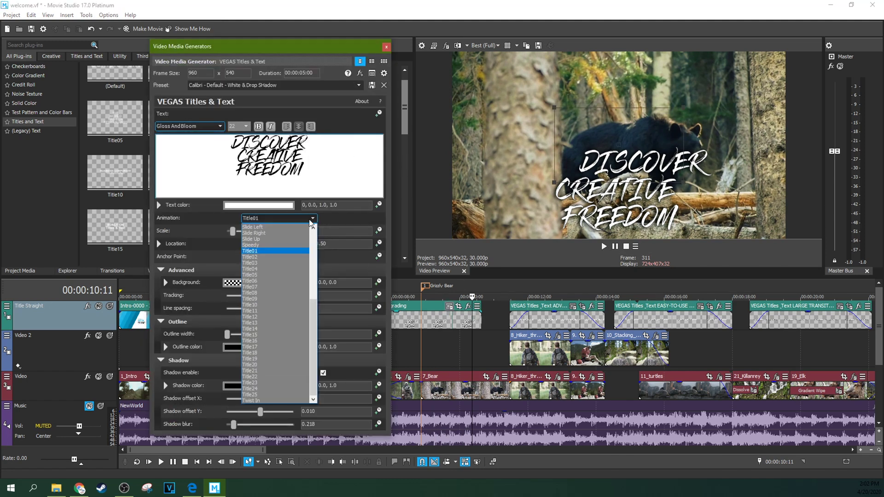
click(252, 257)
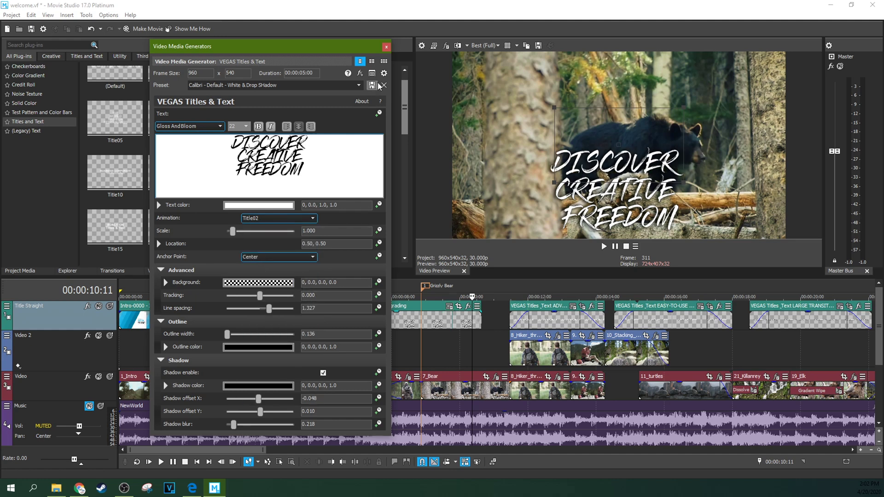
click(386, 47)
click(309, 317)
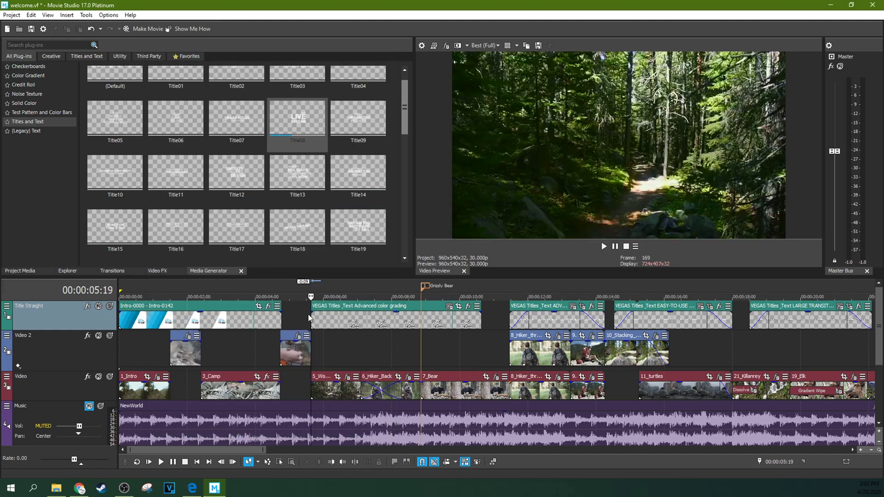
click(604, 247)
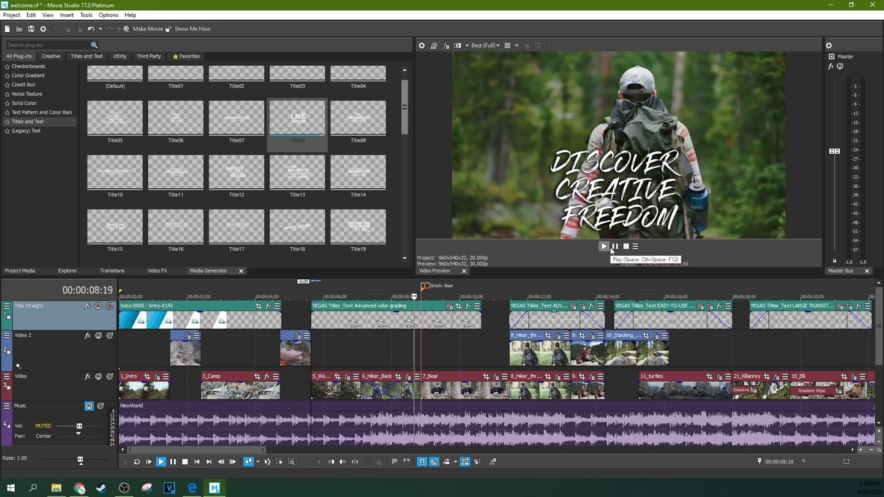
click(603, 247)
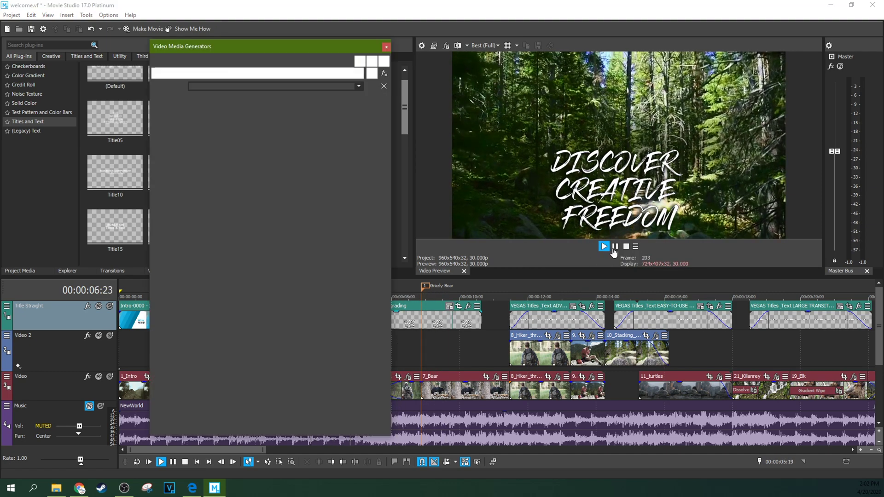
click(615, 247)
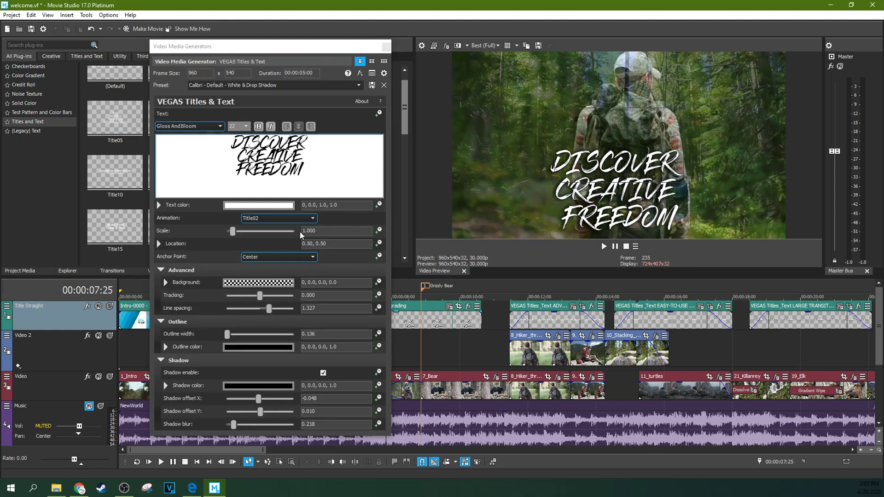
- Try shifting the title's Location off-centre, then undo it so the title stays centred
click(159, 244)
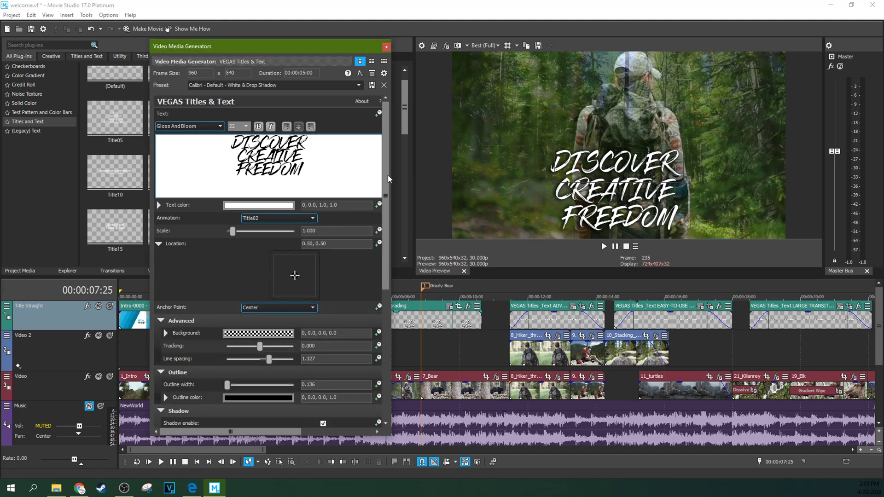
click(531, 173)
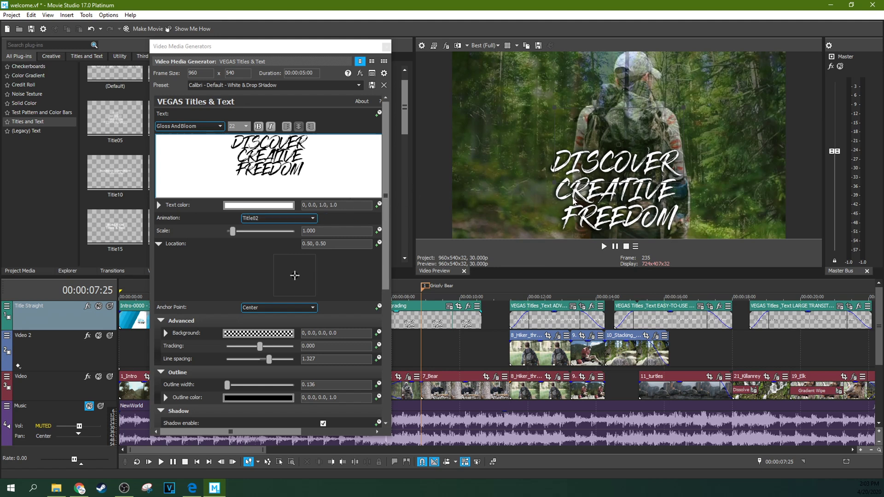
click(441, 332)
key(space)
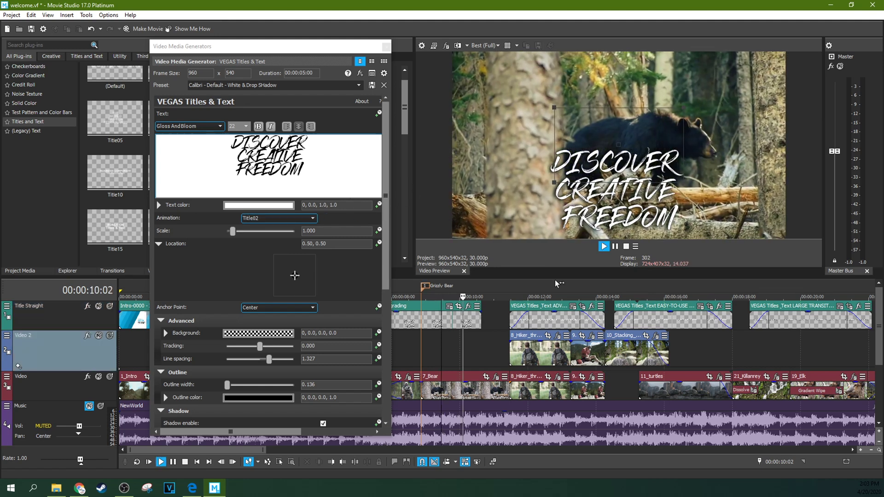
click(615, 246)
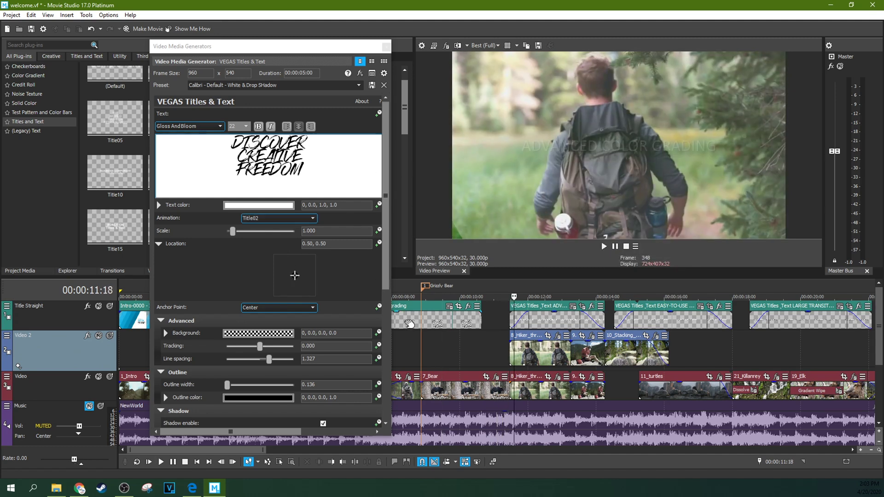
click(406, 323)
drag(295, 275, 295, 269)
key(ctrl+z)
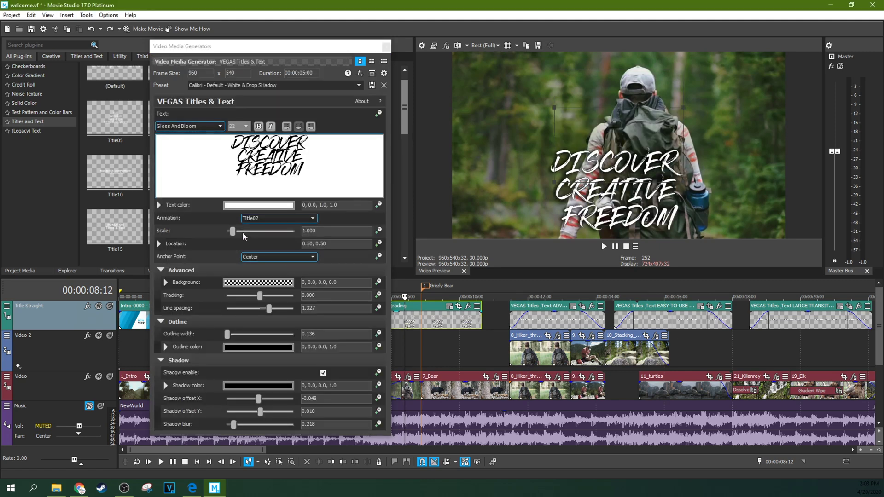
click(386, 47)
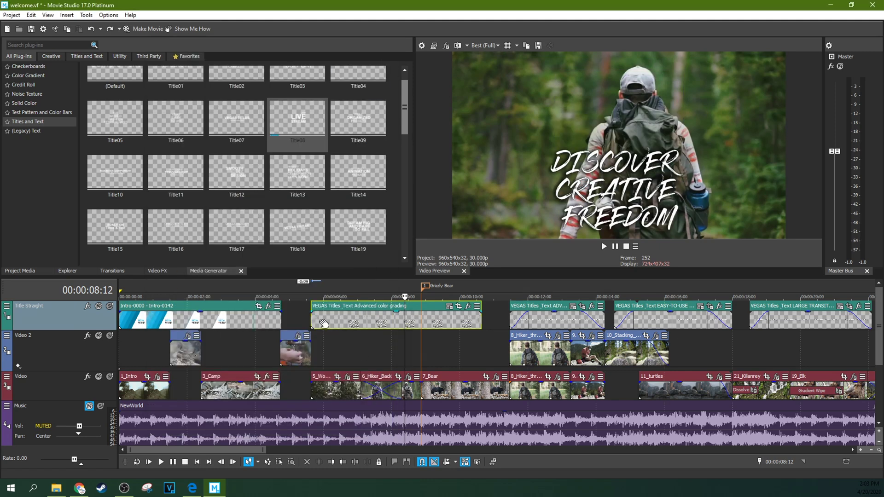
- Switch the title animation to Title03 and play it back
click(307, 315)
click(449, 307)
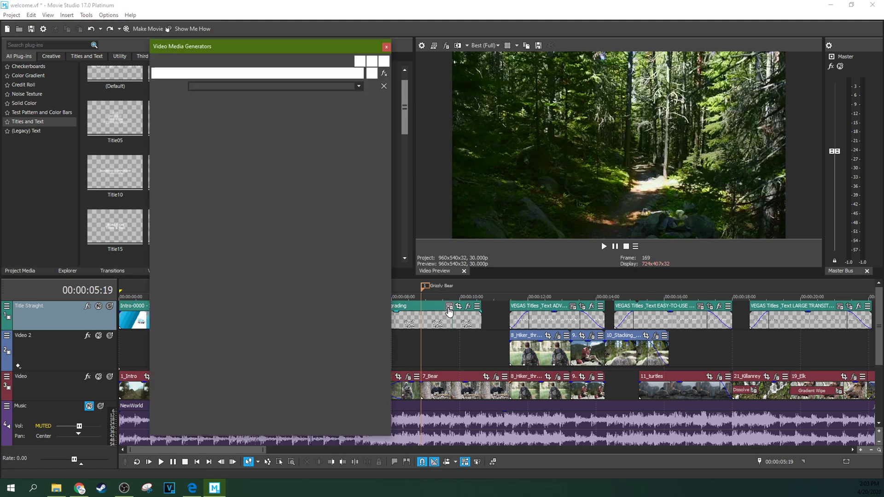
click(304, 219)
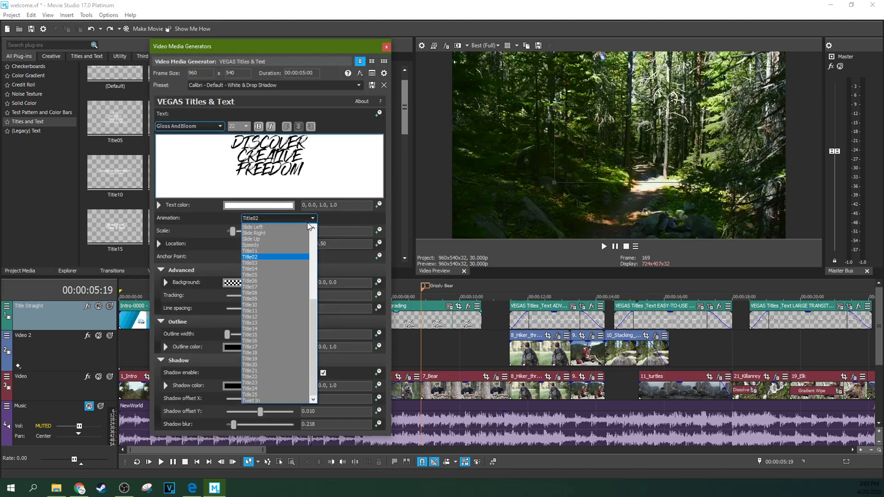
click(262, 263)
click(386, 46)
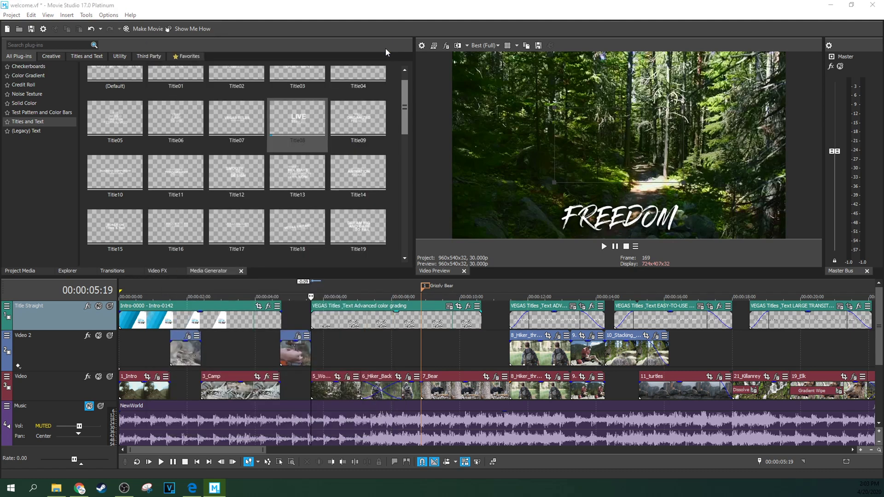
key(space)
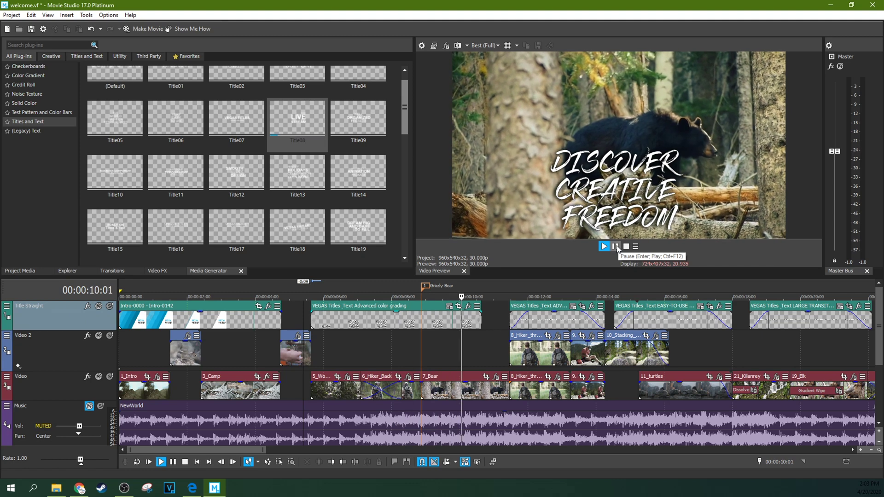
click(616, 246)
click(450, 307)
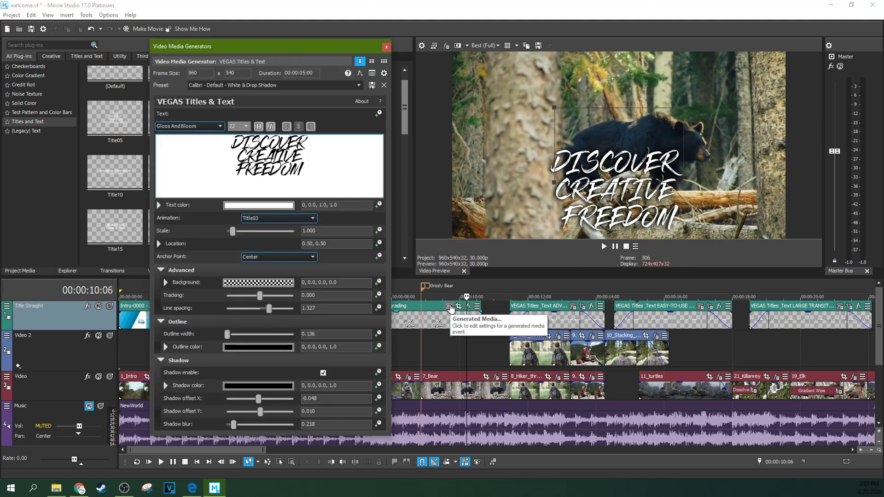
- Apply the Title04 animation preset and play it from the title's start
click(313, 218)
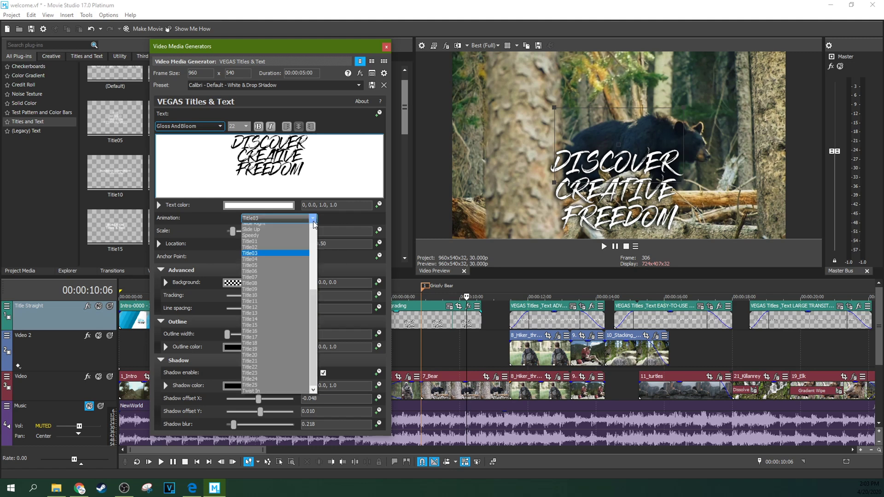
click(252, 269)
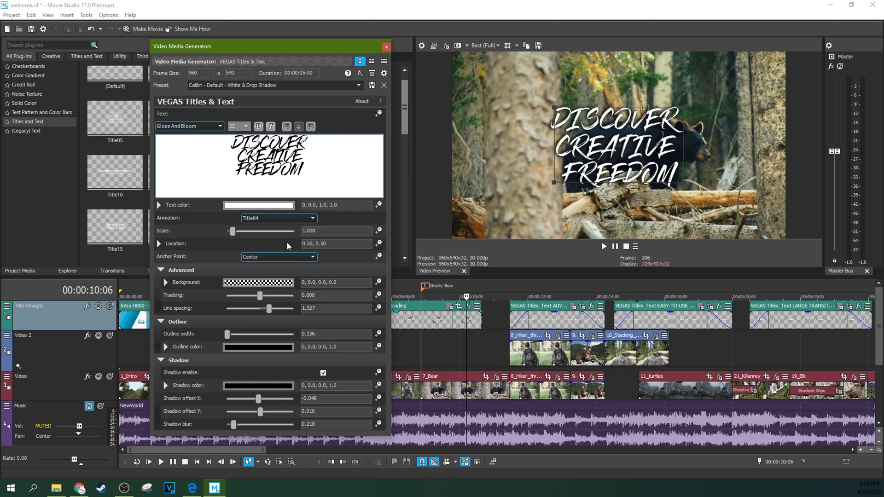
click(386, 47)
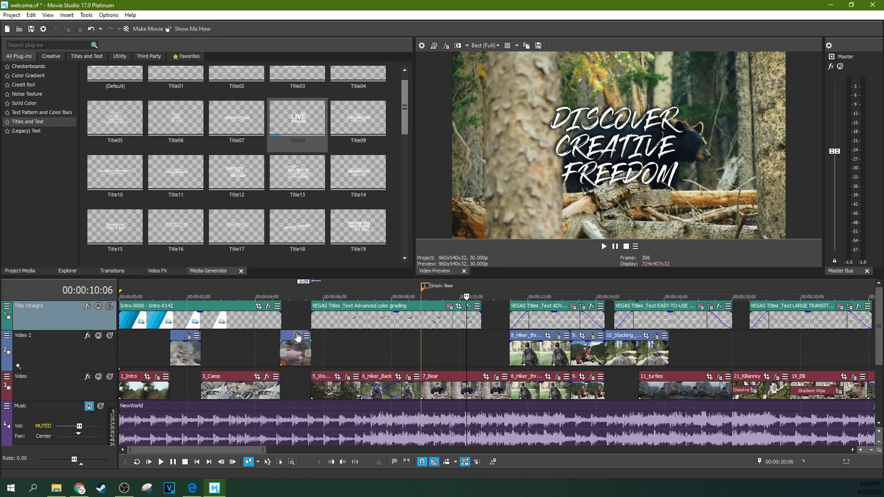
click(299, 324)
scroll(326, 321, up, 3)
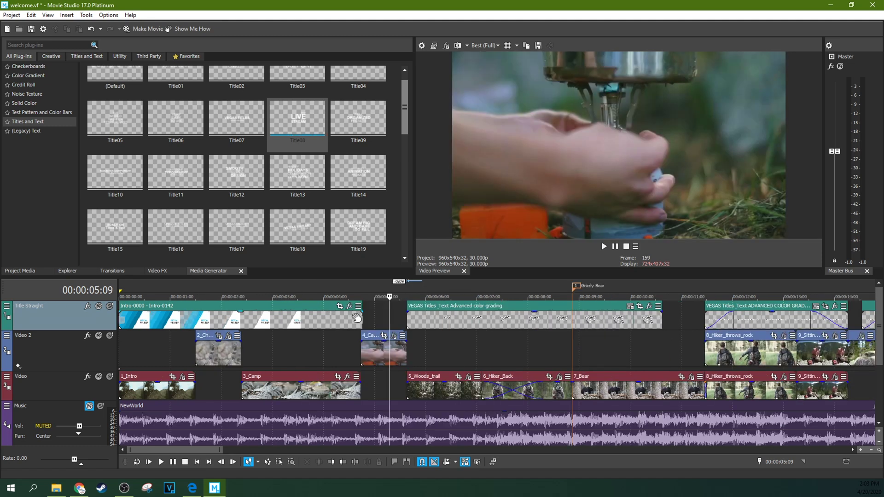
click(407, 309)
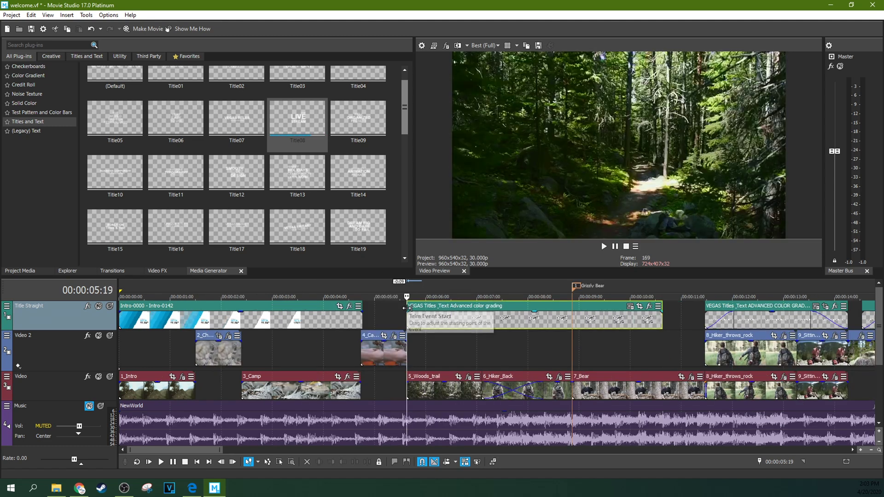
key(space)
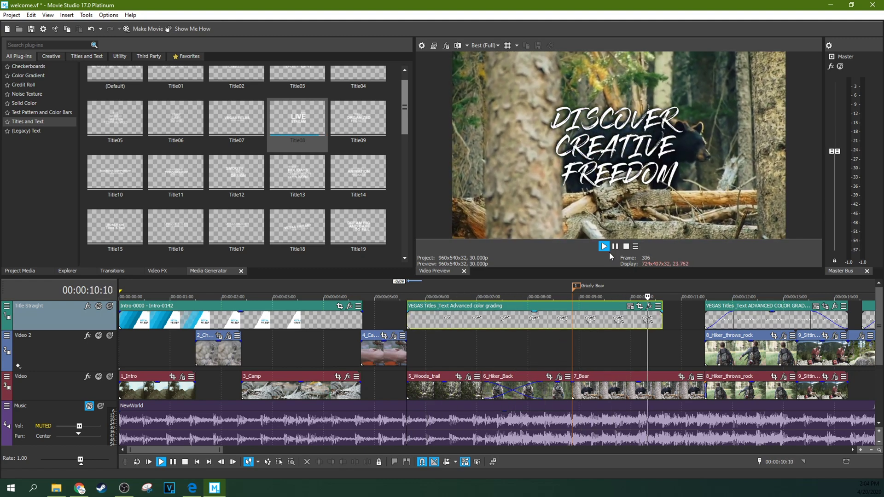
- Replay the Title04 animation and park the playhead back at the title
key(Return)
click(406, 314)
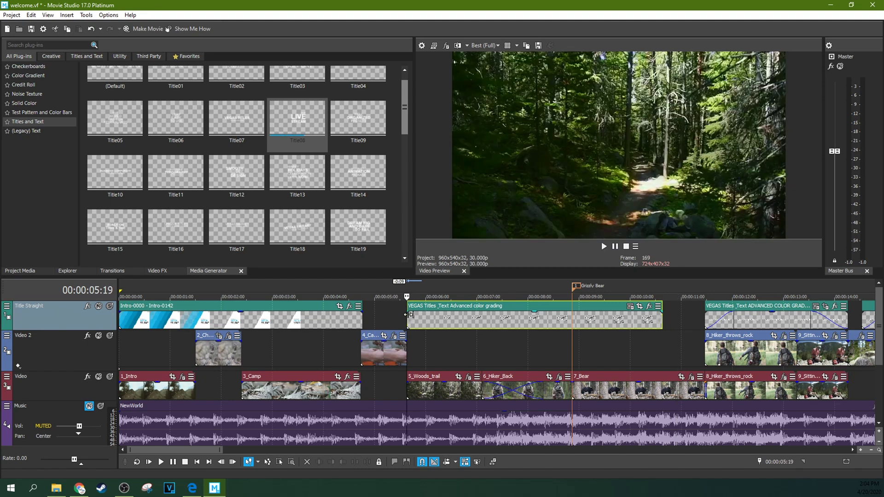
key(space)
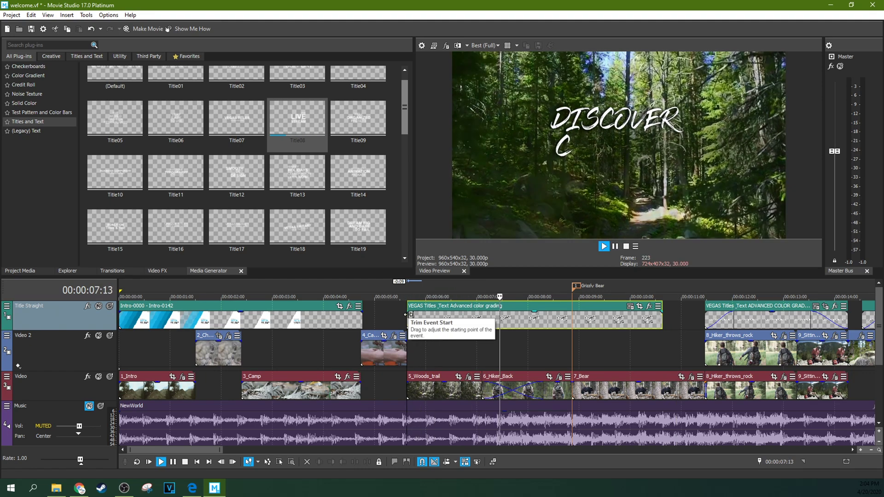
click(614, 247)
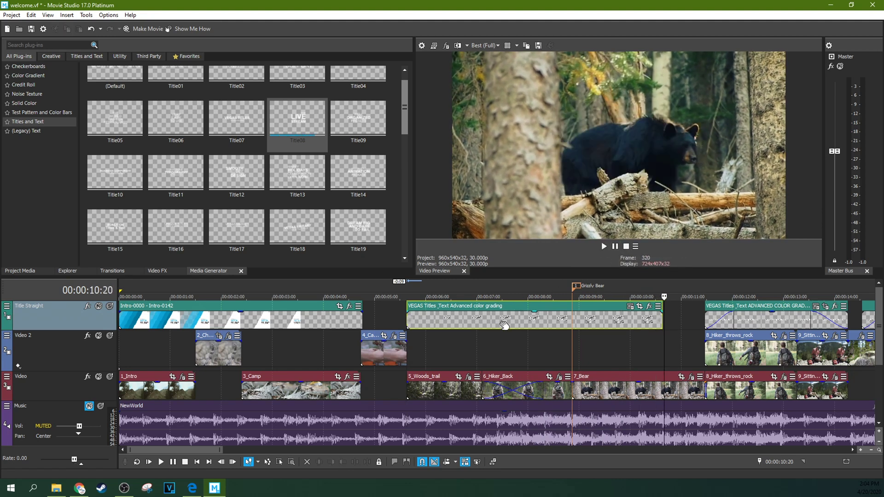
click(501, 322)
click(407, 320)
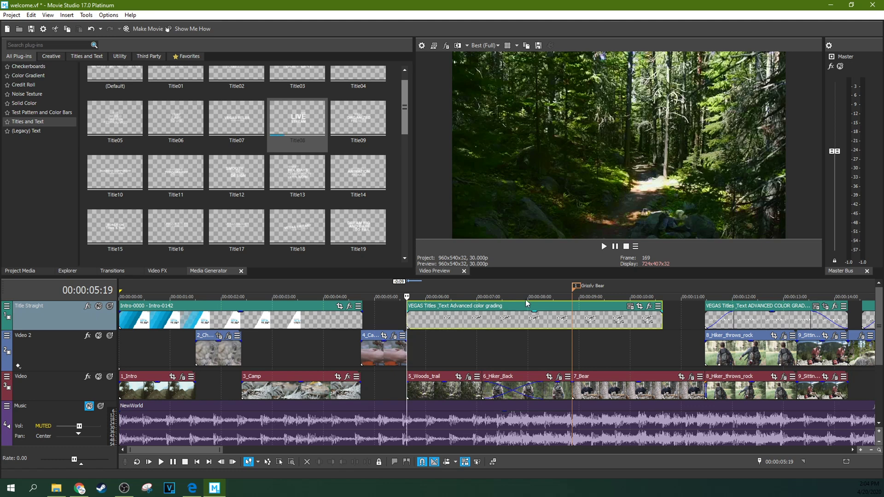
click(487, 307)
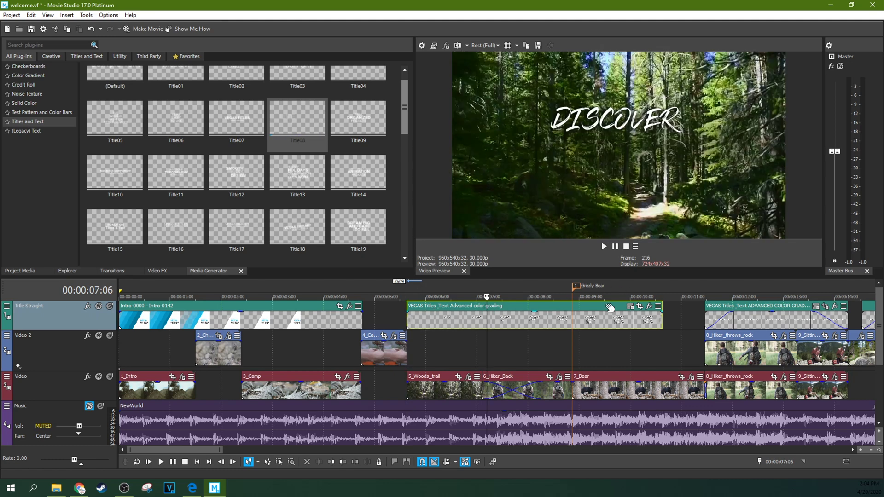
- Switch the title animation to Title05 and play it back
click(630, 306)
click(279, 218)
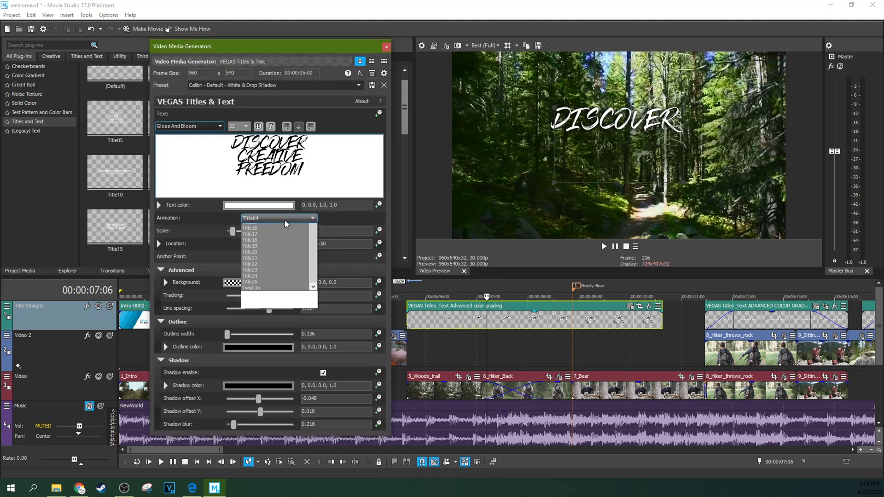
click(260, 275)
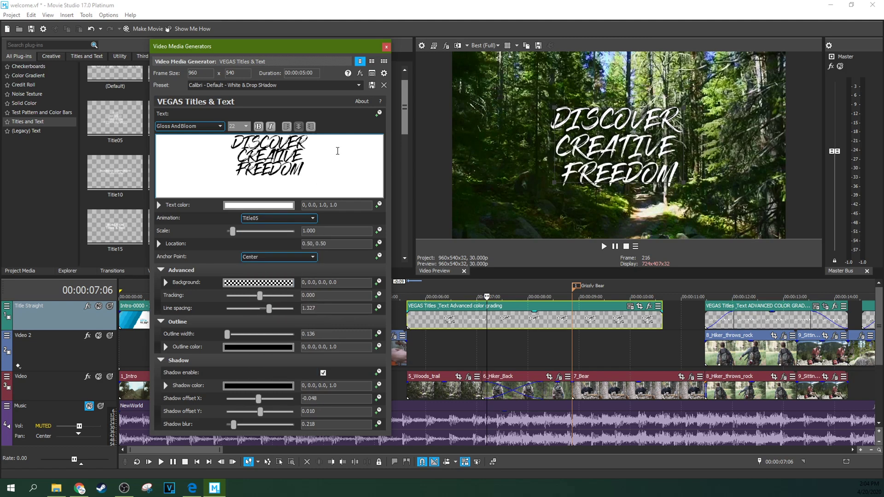
click(386, 47)
click(404, 319)
key(space)
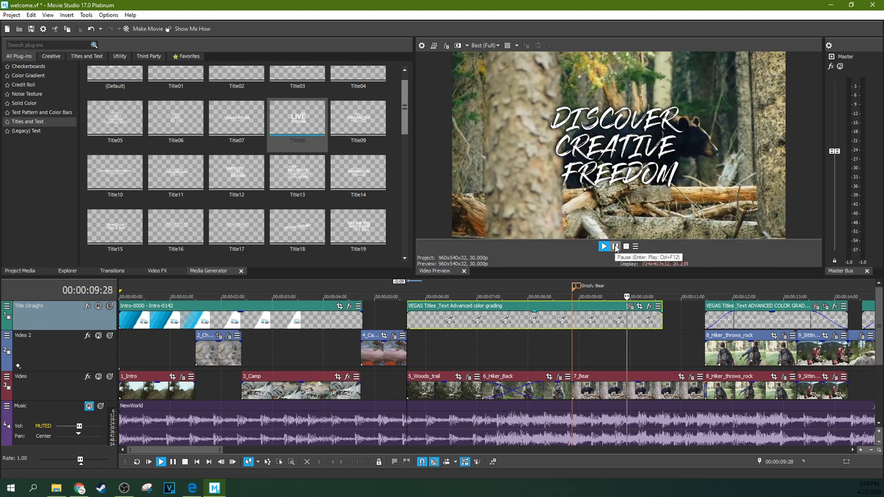
click(616, 248)
- Change the animation to Title06 and preview it over the forest and bear shots
click(630, 307)
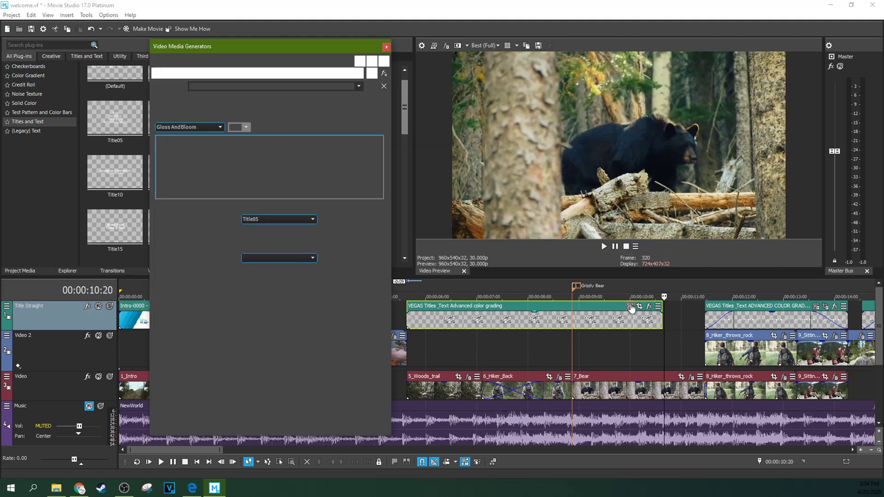
click(278, 218)
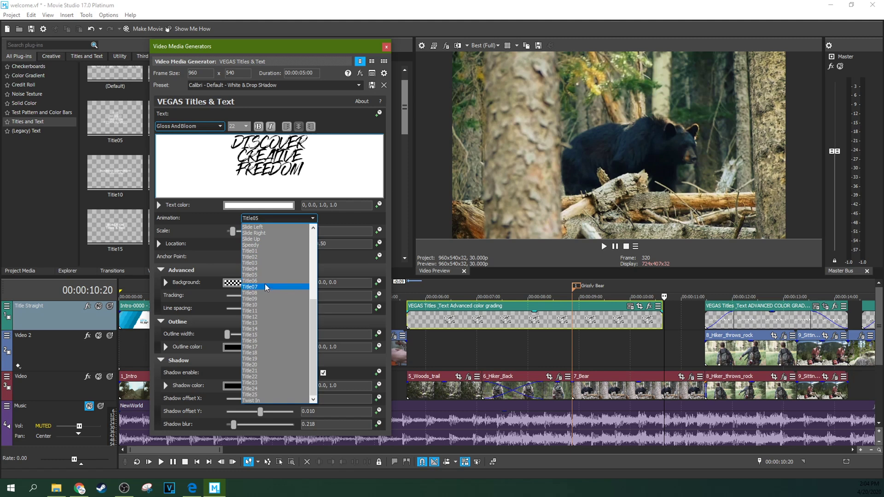
click(265, 280)
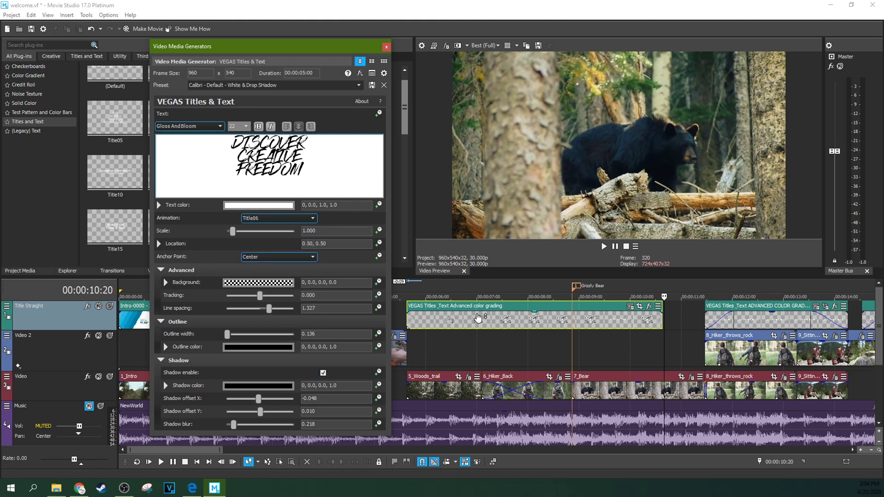
click(406, 305)
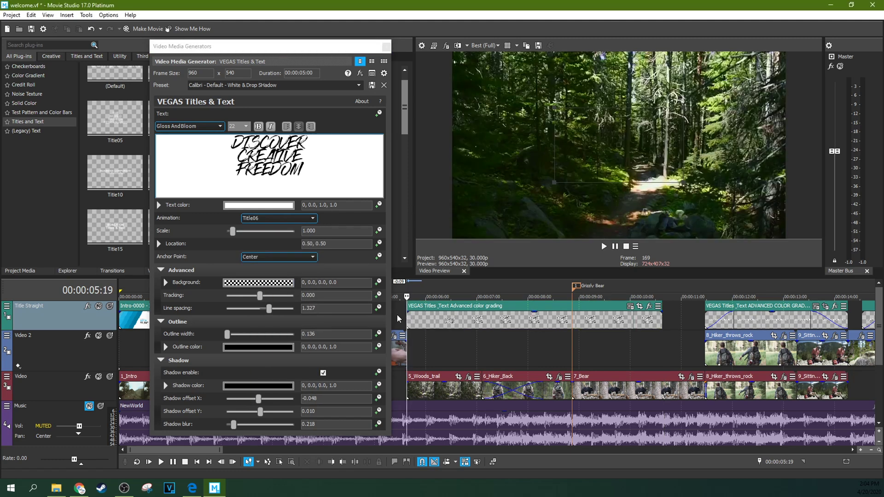
key(space)
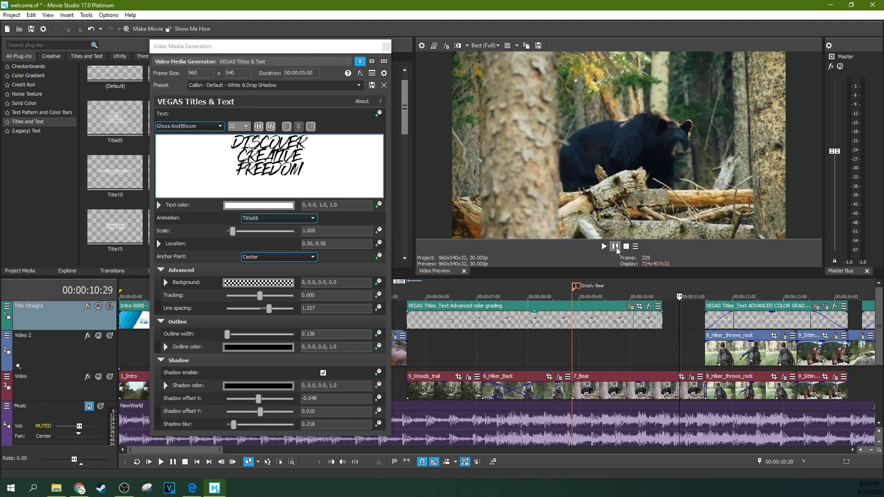
click(260, 218)
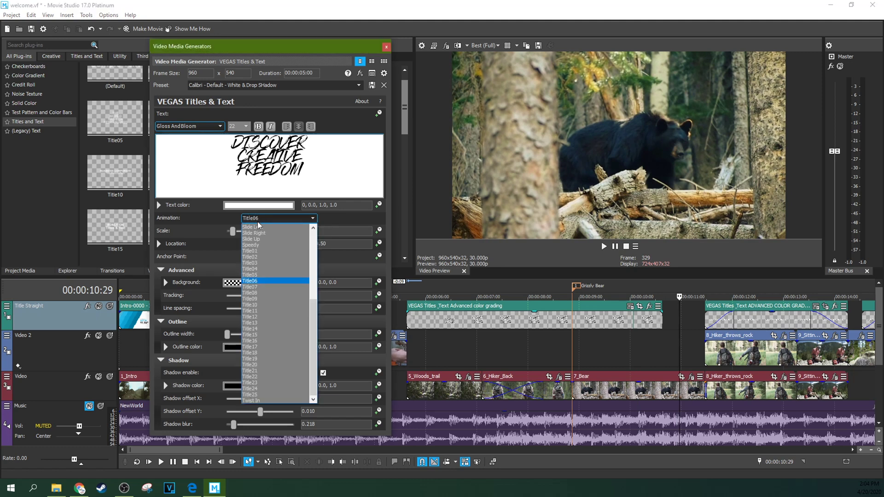
- Apply the Title07 animation to the title and play it from the title's start
click(249, 286)
click(400, 323)
click(603, 246)
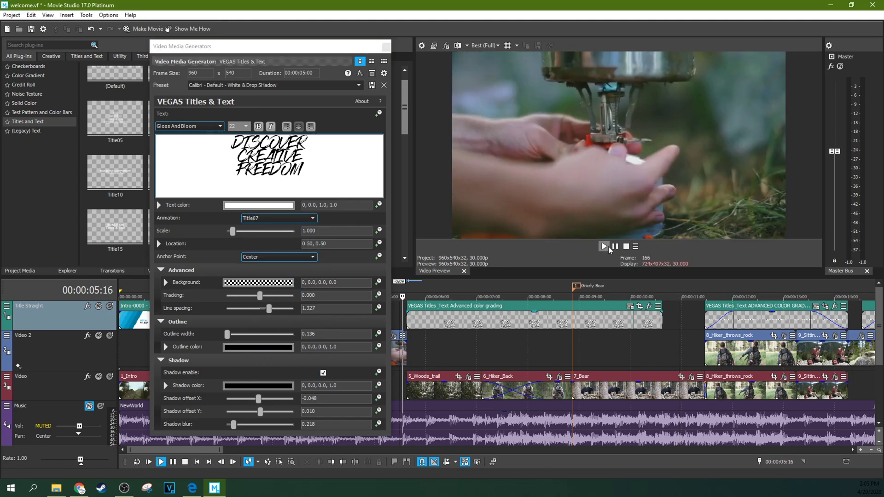
click(616, 246)
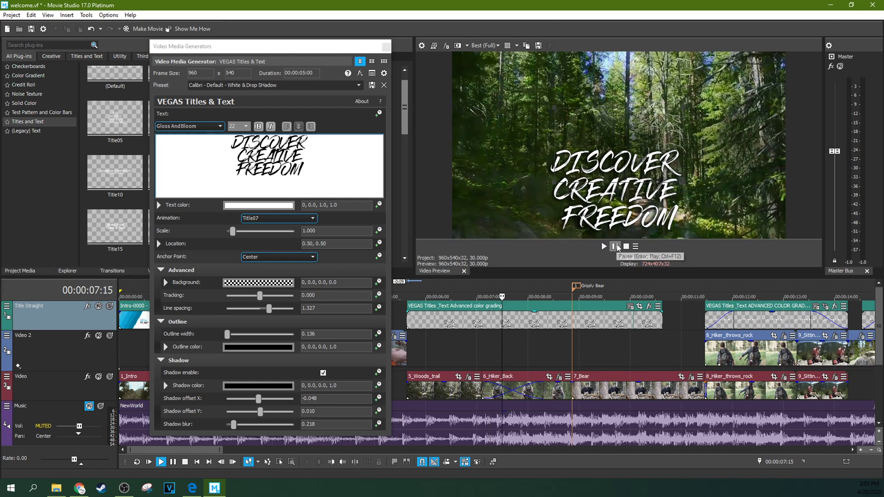
- Switch the animation to Title08 and replay it from the title's start
click(309, 219)
click(272, 297)
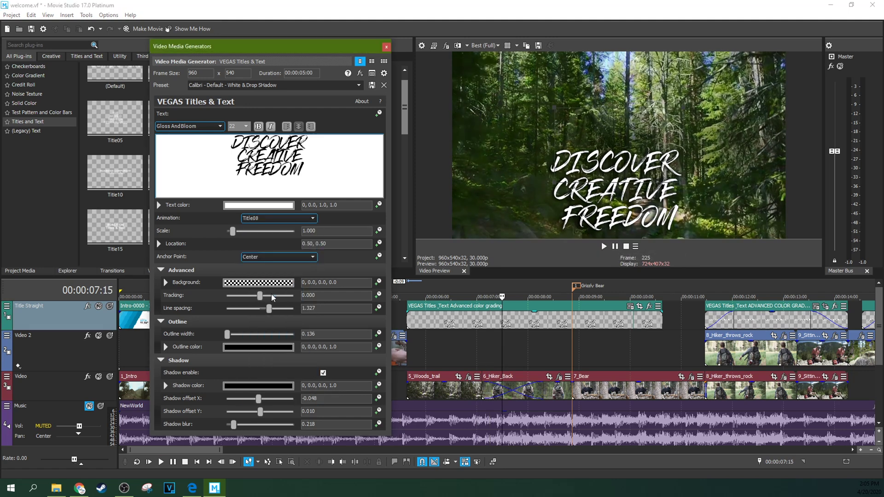
click(404, 322)
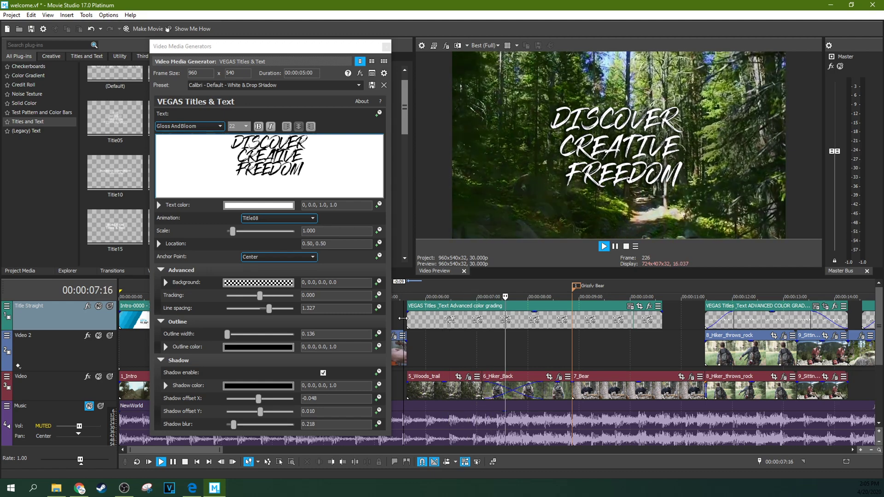
click(617, 247)
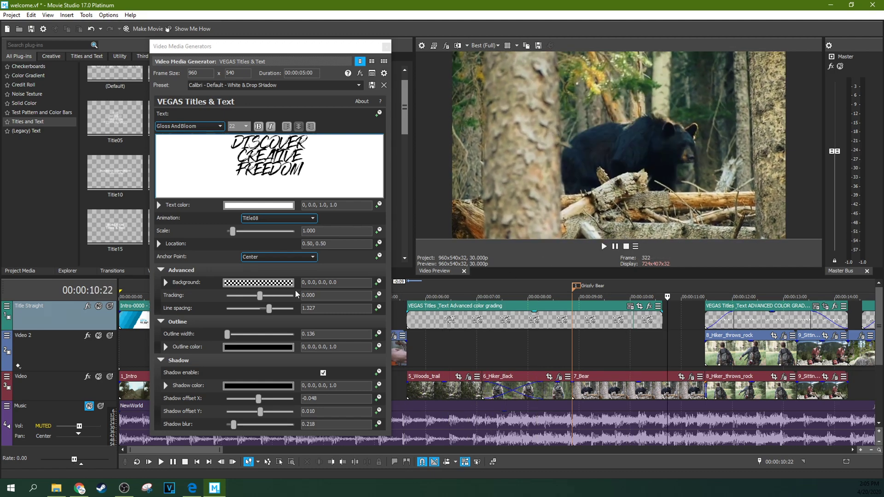
click(308, 218)
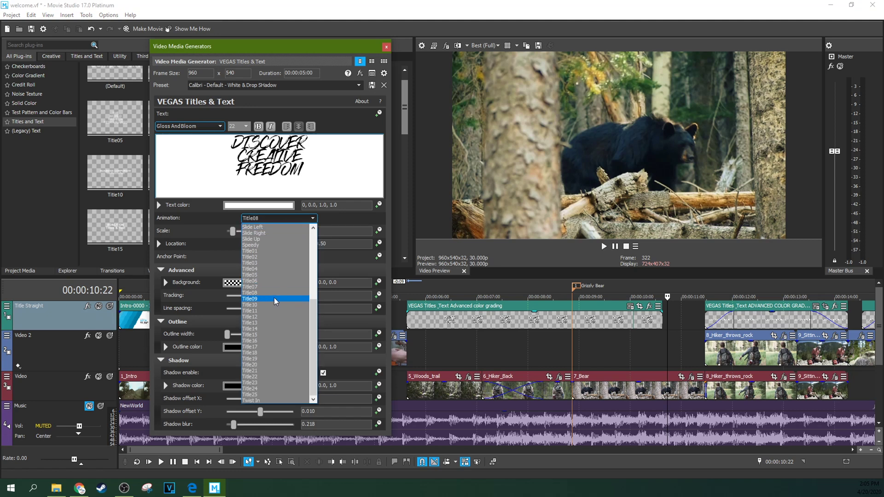
- Apply the Title09 animation and play it, stopping on the FREEDOM frame
click(275, 299)
click(398, 321)
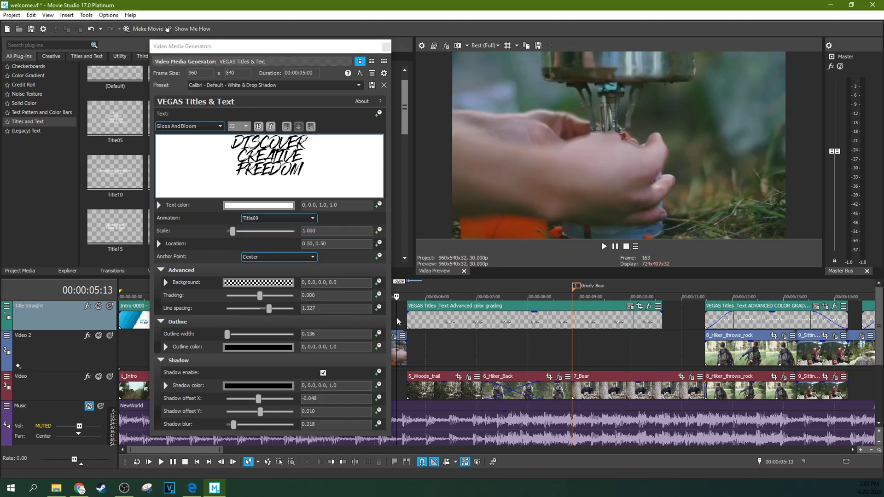
key(space)
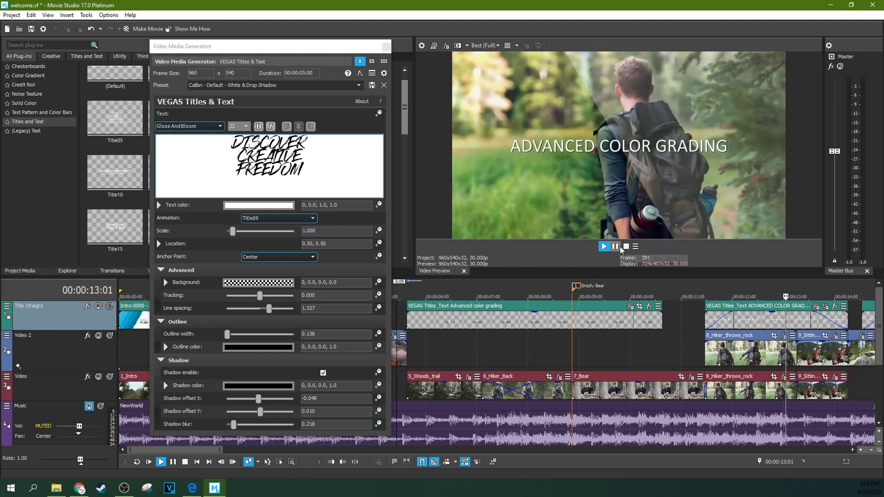
click(594, 322)
key(space)
- Drag the FREEDOM title around the preview, then undo the position change with Ctrl+Z
click(630, 307)
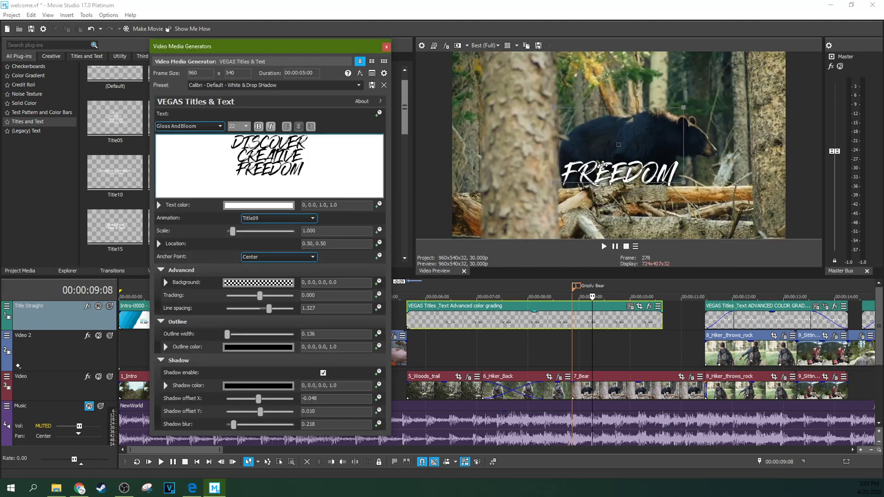
drag(603, 165, 593, 5)
drag(570, 299, 590, 189)
key(ctrl+z)
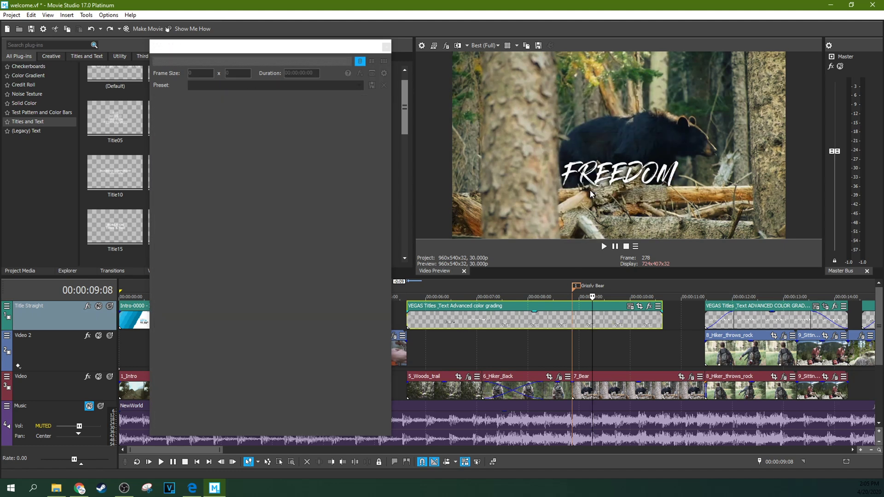
- Replay the Title09 title from its start and drag the generator window aside
click(449, 336)
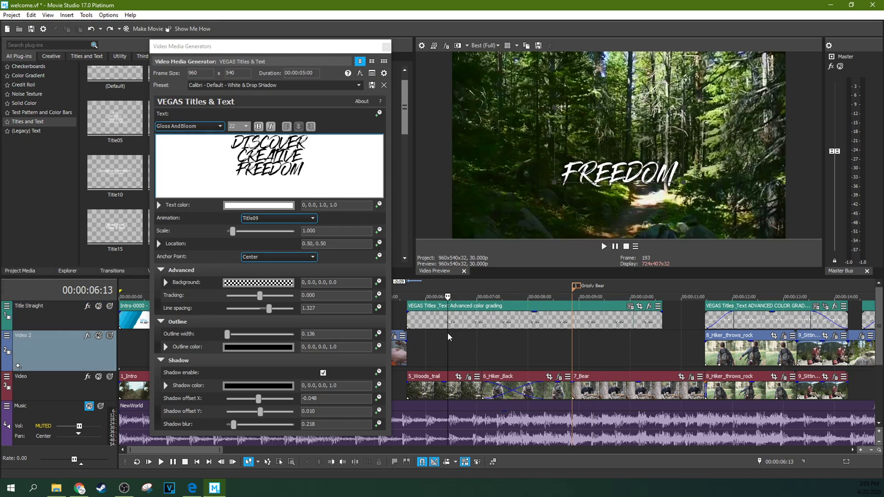
click(404, 326)
click(603, 246)
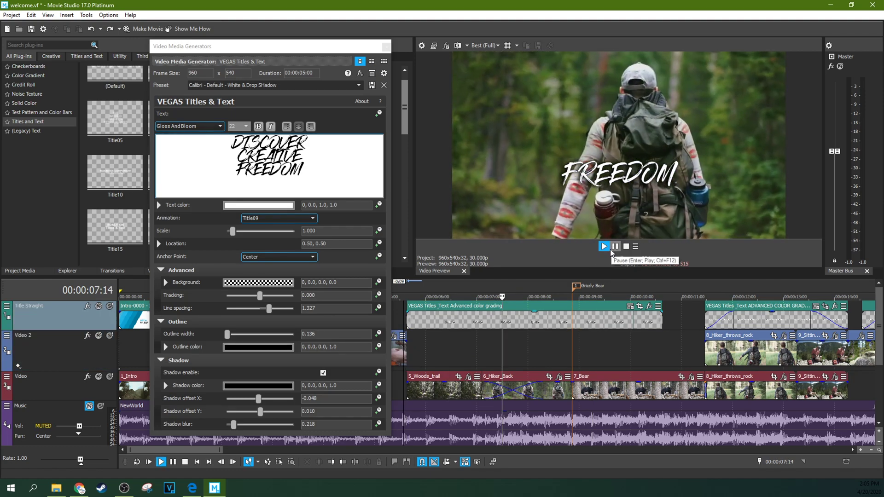
click(615, 247)
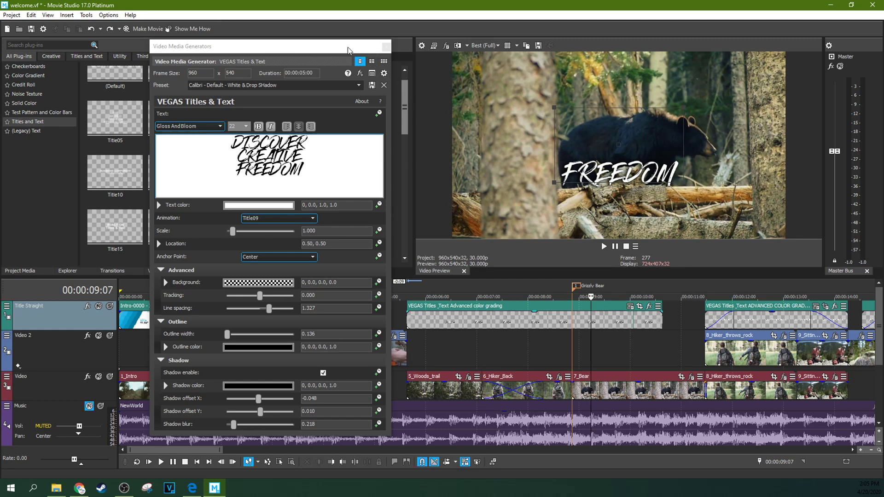
drag(347, 49, 883, 51)
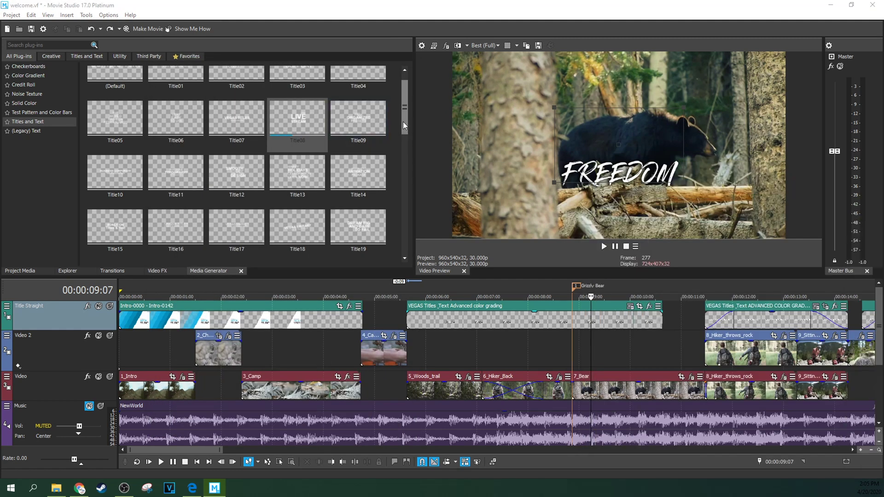
drag(402, 122, 407, 112)
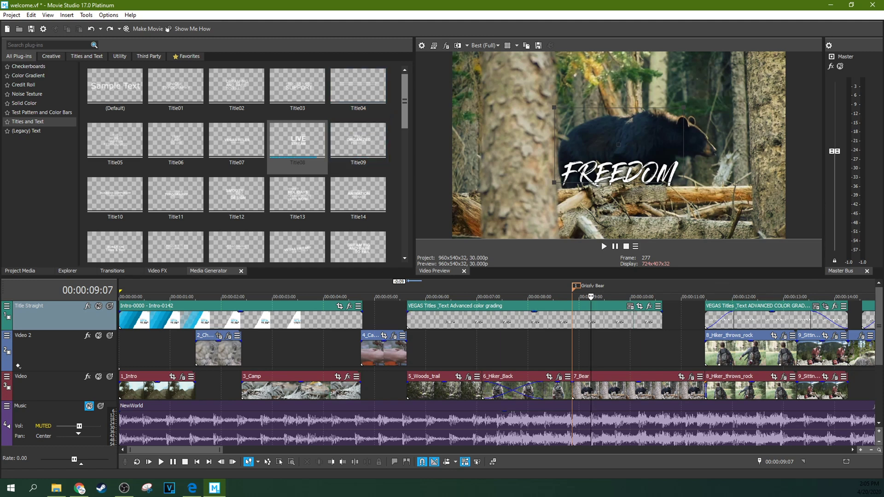
- Play back the DISCOVER CREATIVE FREEDOM title, then select the ADVANCED COLOR GRADING title clip
click(405, 329)
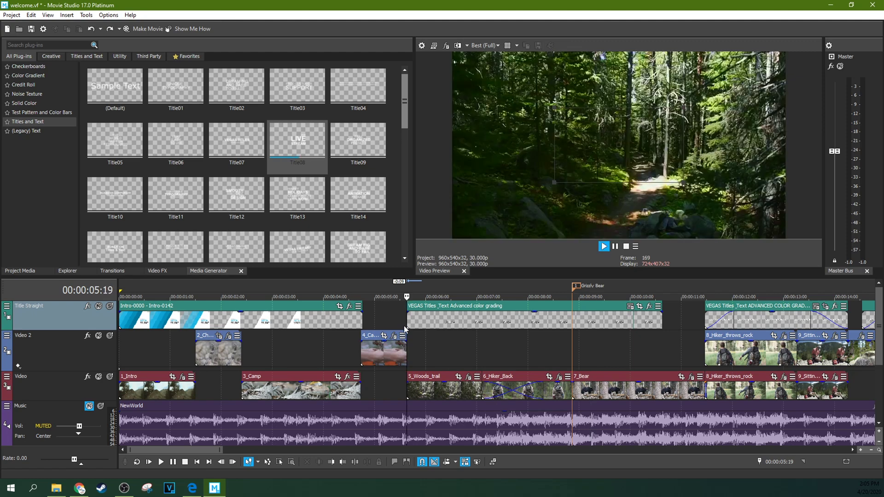
key(space)
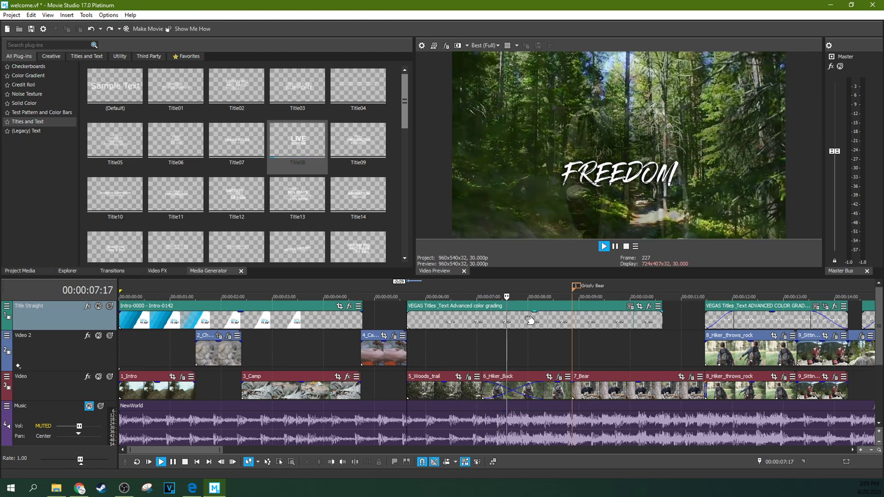
key(space)
key(space)
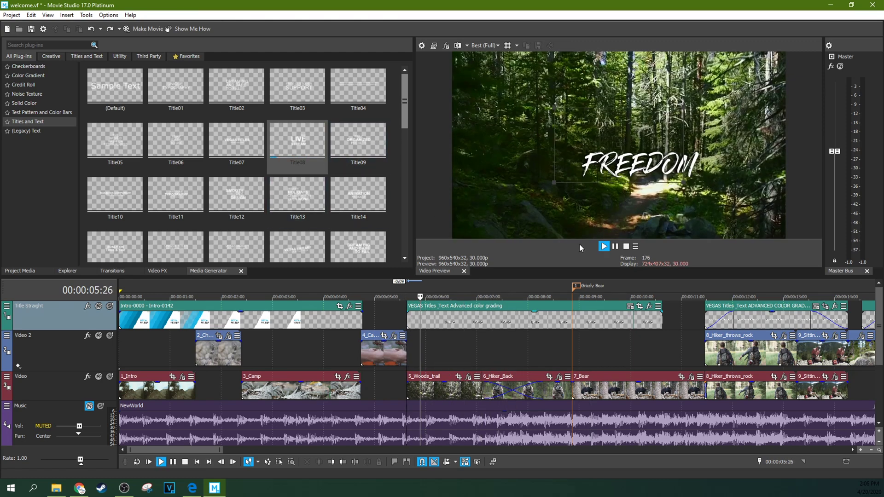
key(space)
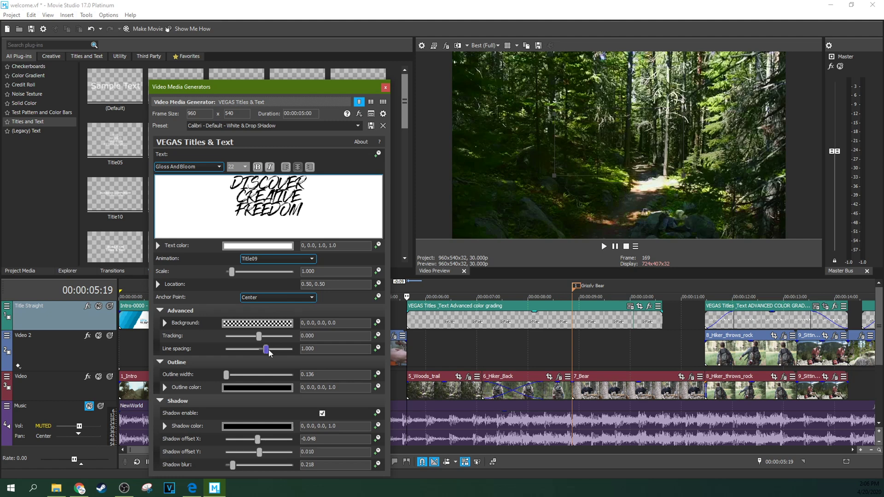
click(405, 323)
key(space)
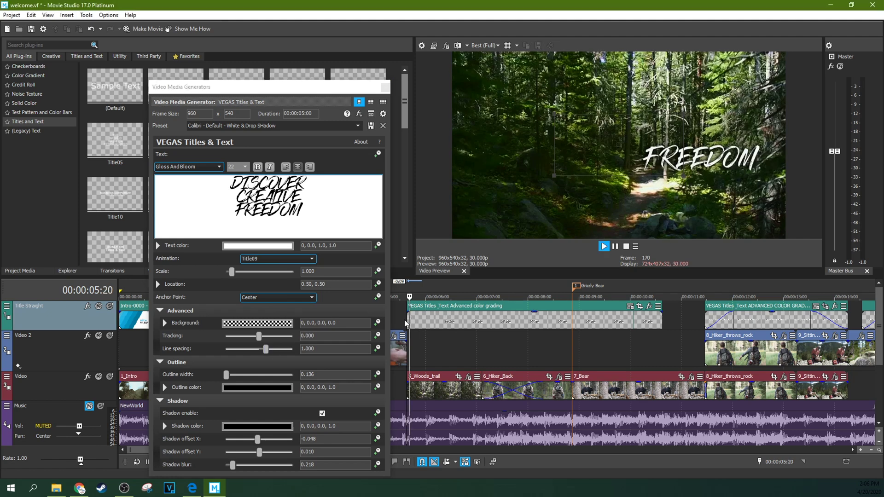
click(614, 251)
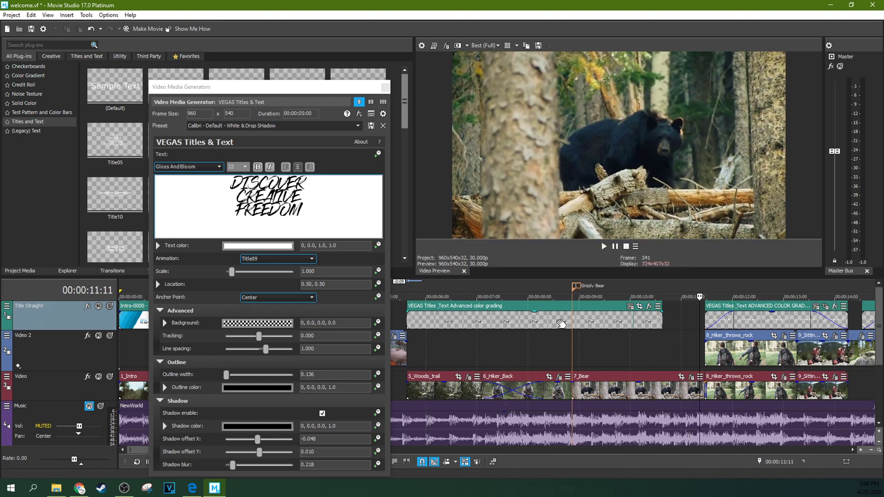
click(763, 322)
- Load the ADVANCED COLOR GRADING title's settings and apply the Title09 animation
click(816, 307)
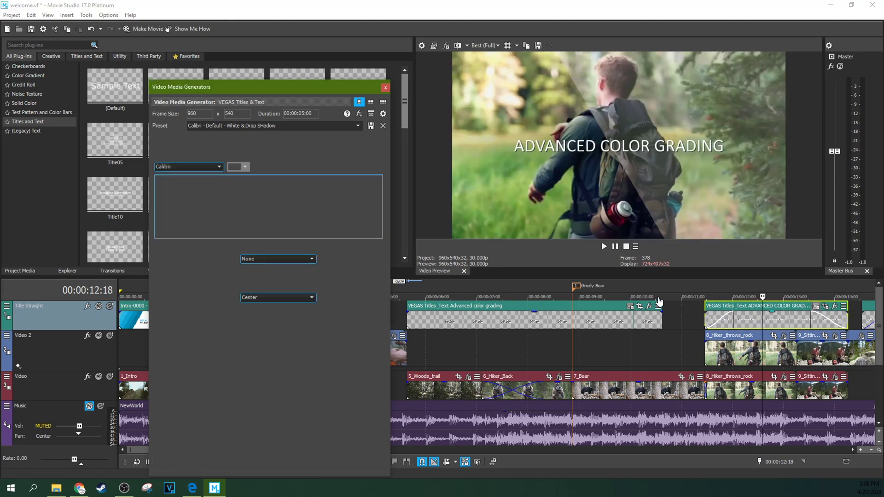
click(299, 260)
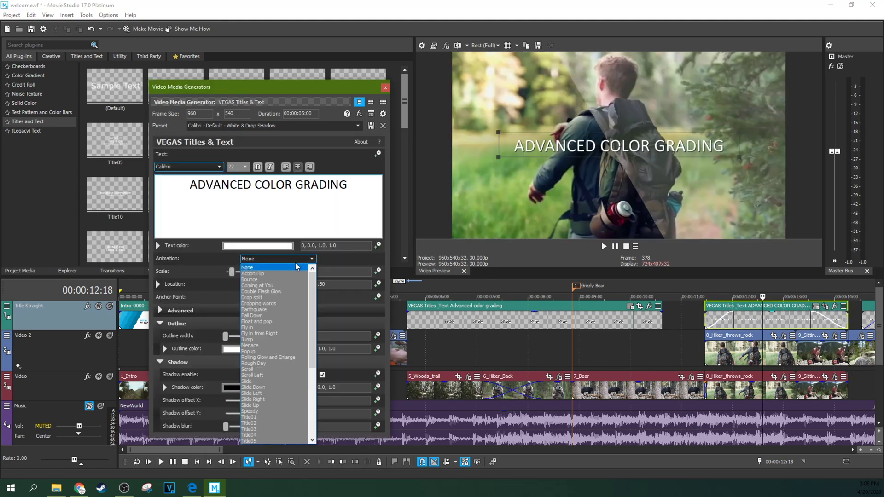
scroll(276, 355, down, 7)
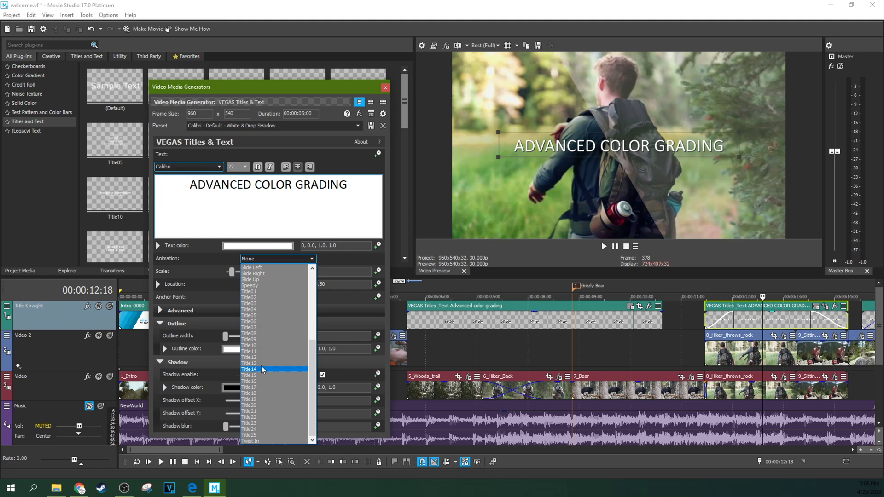
click(263, 341)
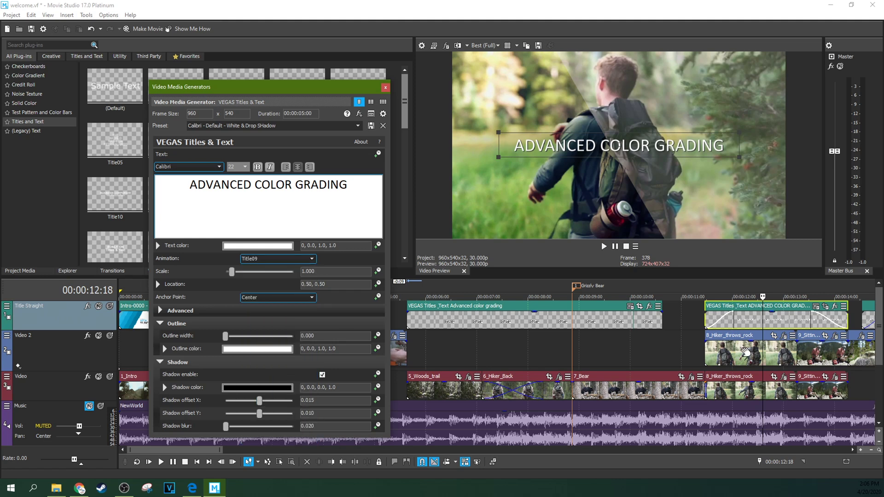
- Preview the Title09 animation on the ADVANCED COLOR GRADING title from just before it
click(698, 325)
key(space)
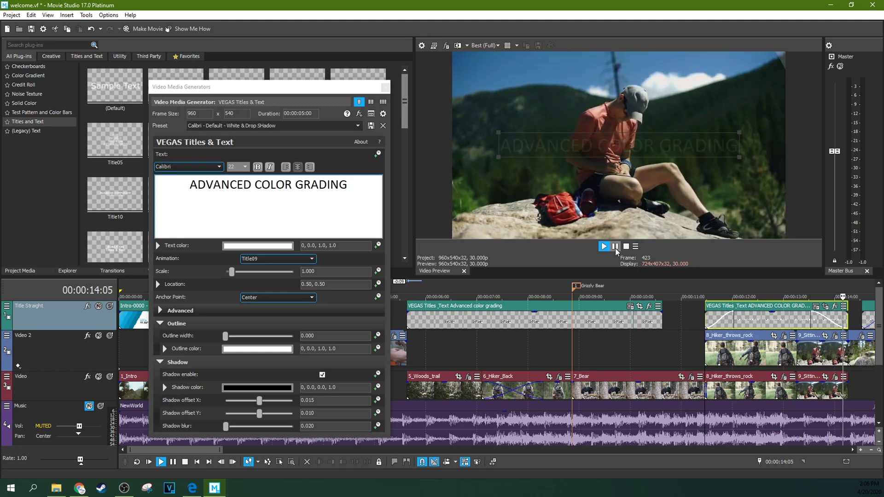
click(615, 246)
click(691, 343)
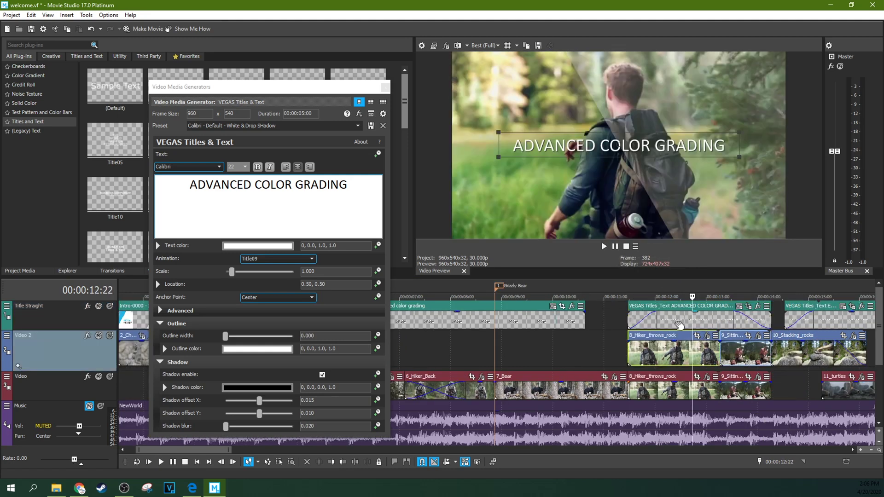
click(678, 325)
key(space)
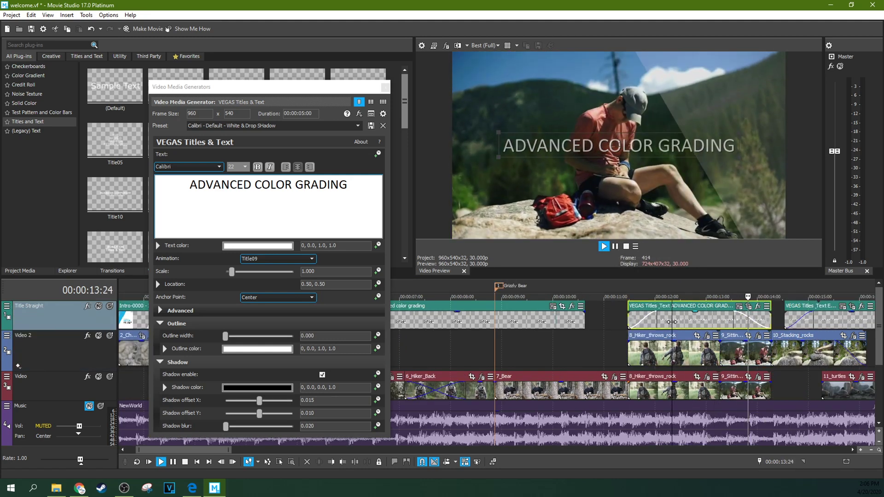
- Replay the title animation once more and close the Video Media Generators window
key(space)
click(642, 320)
key(space)
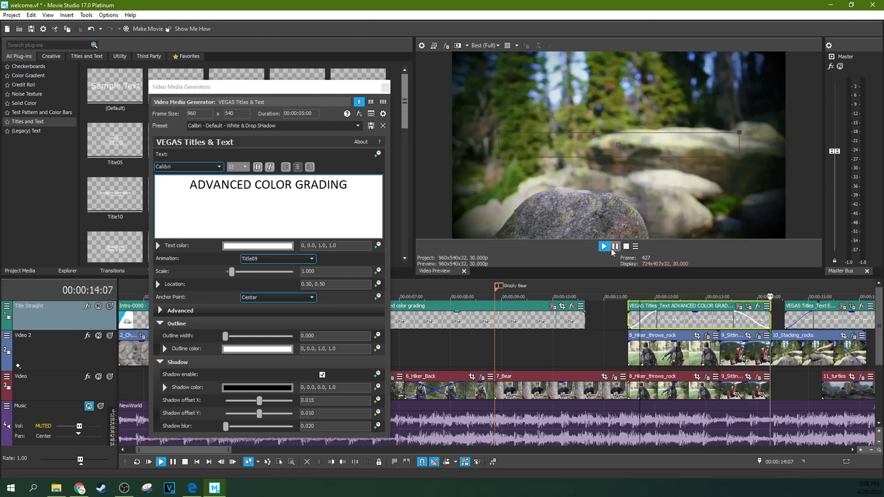
key(Return)
click(385, 87)
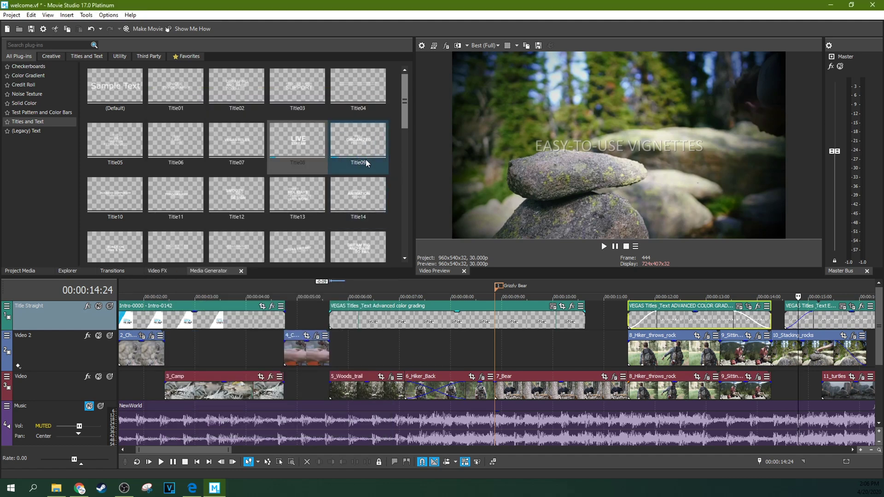
- Give the DISCOVER CREATIVE FREEDOM title the Title10 animation and play it
click(336, 323)
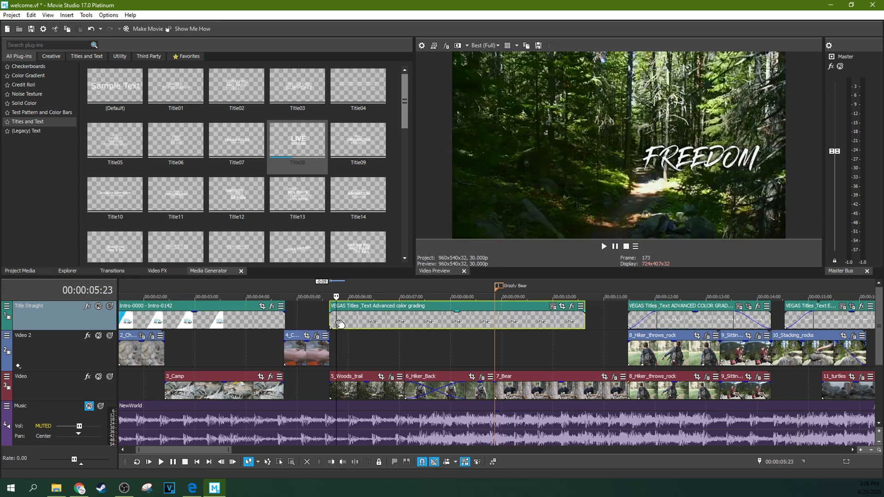
click(114, 204)
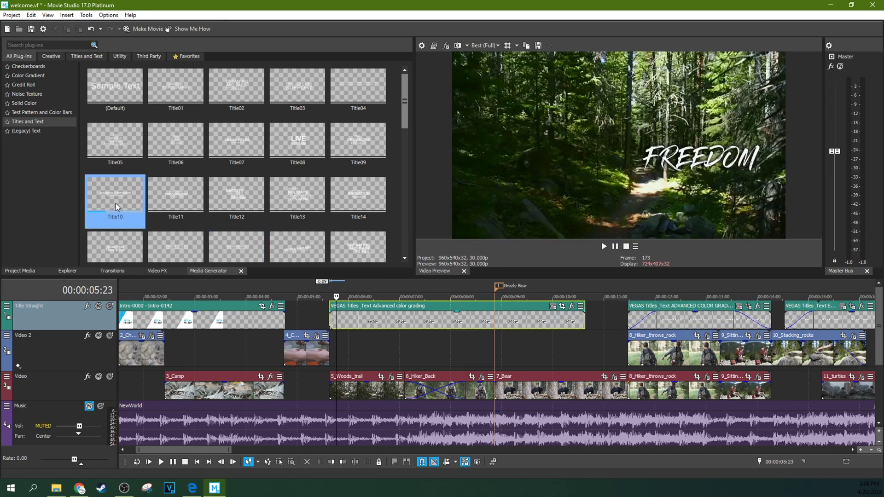
click(327, 314)
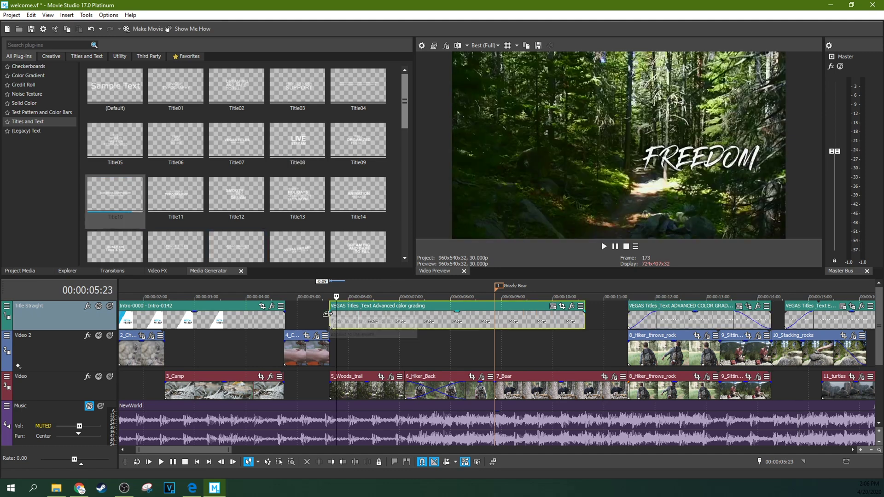
click(557, 305)
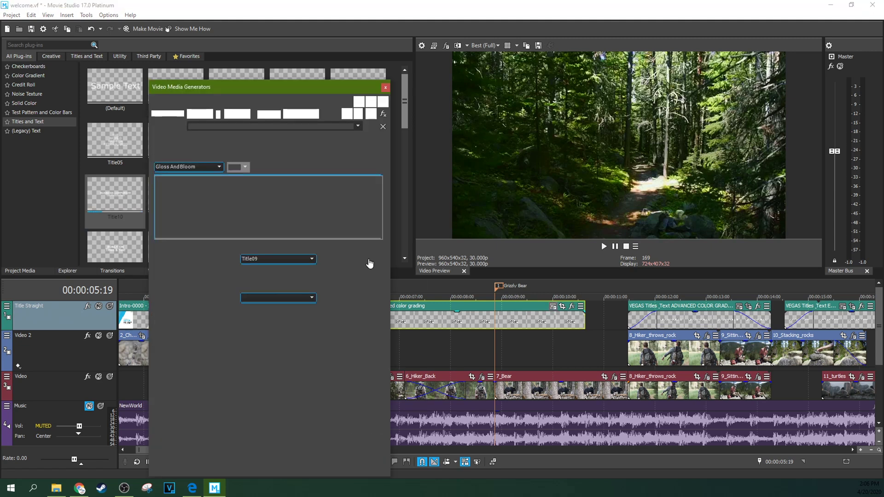
click(293, 259)
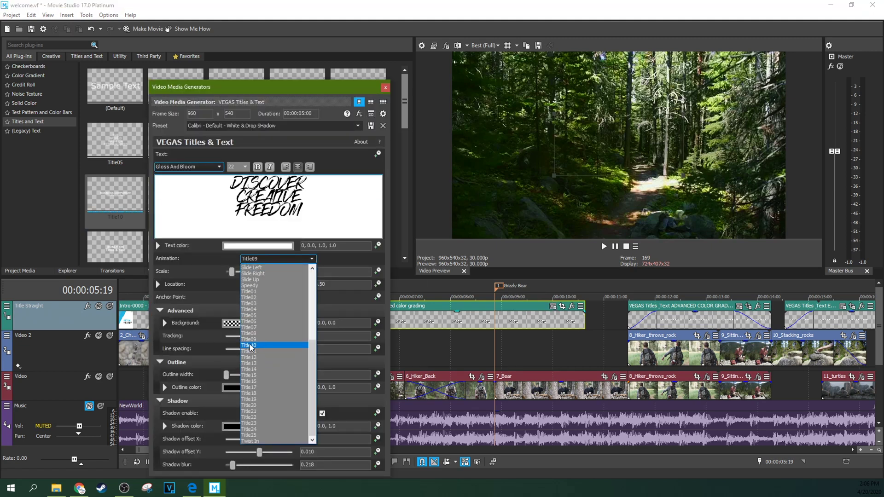
click(276, 346)
click(385, 88)
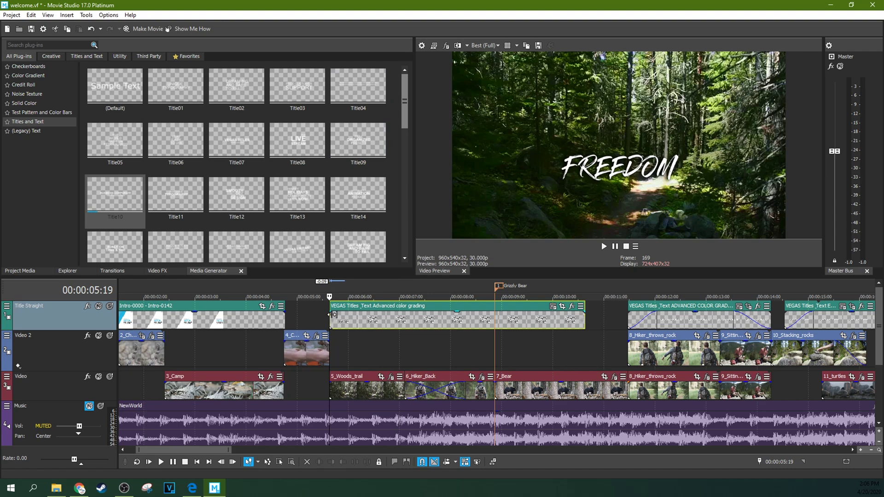
key(space)
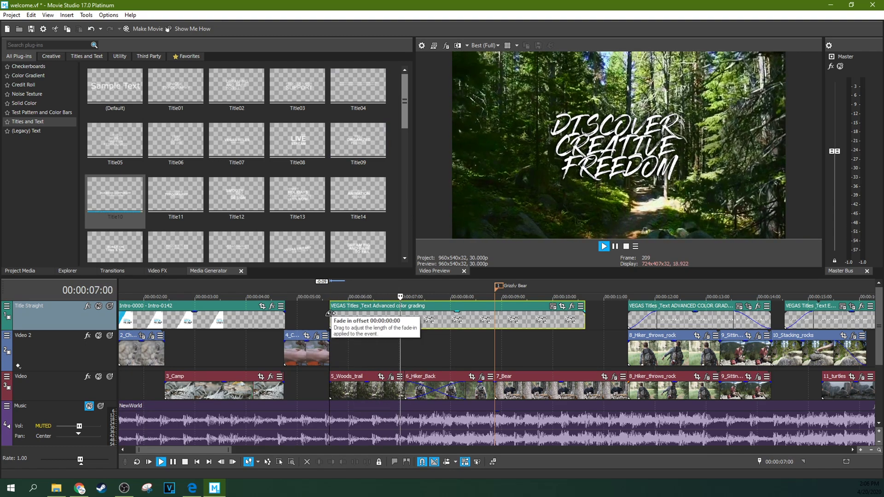
key(space)
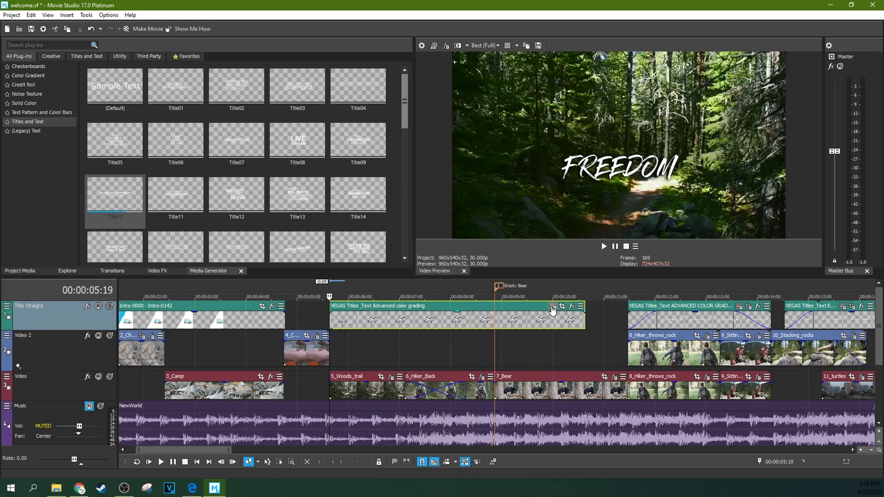
- Raise the title's line spacing to 1.190 and preview it from just before the title
click(552, 306)
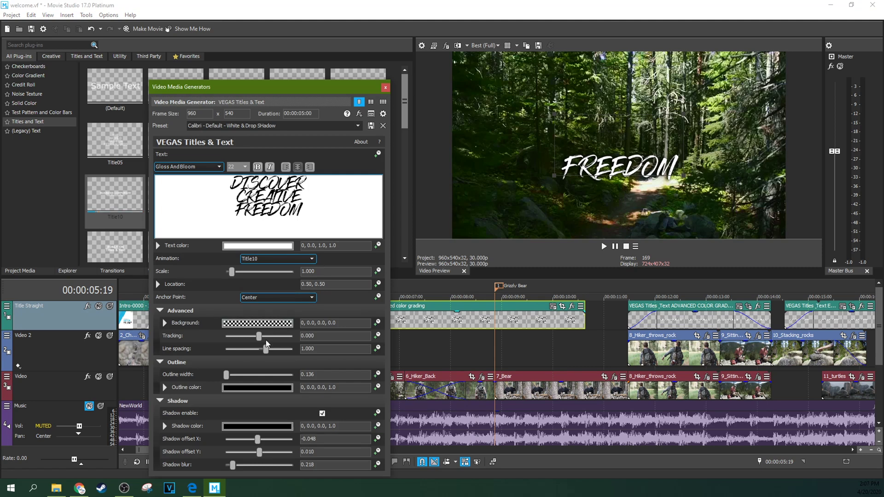
drag(265, 351, 267, 351)
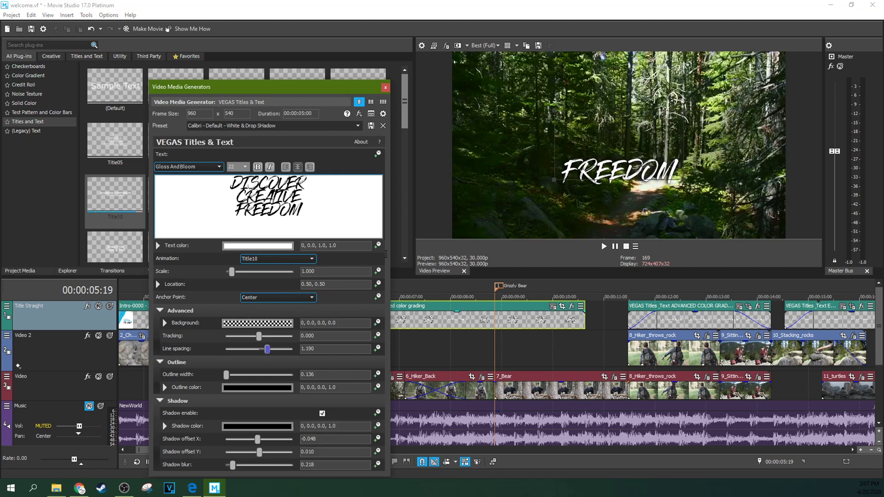
click(385, 87)
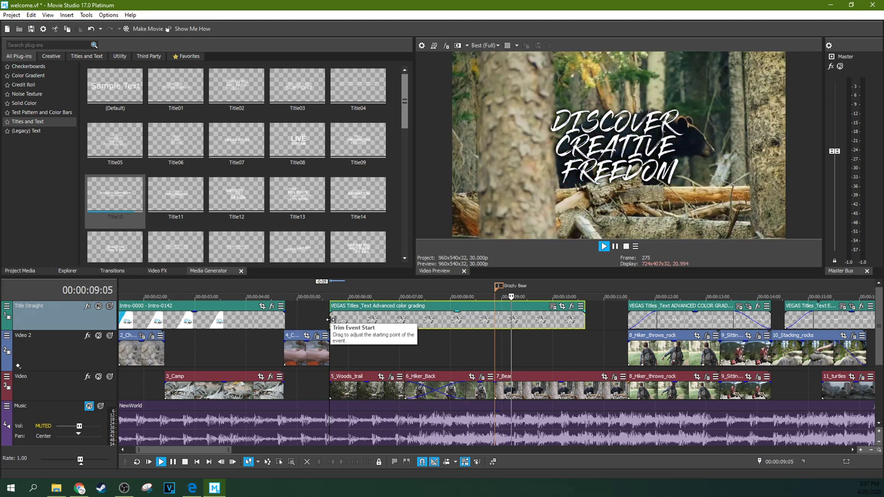
key(space)
key(space)
key(space)
key(space)
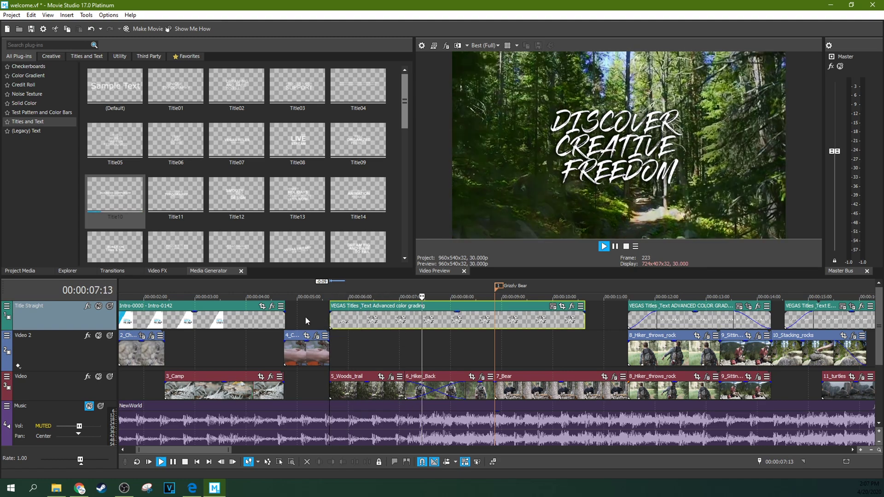
click(320, 316)
key(space)
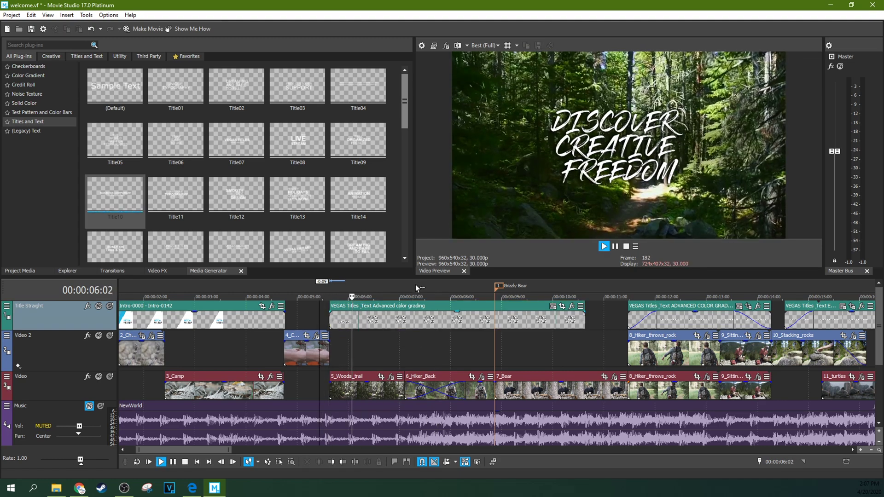
click(615, 247)
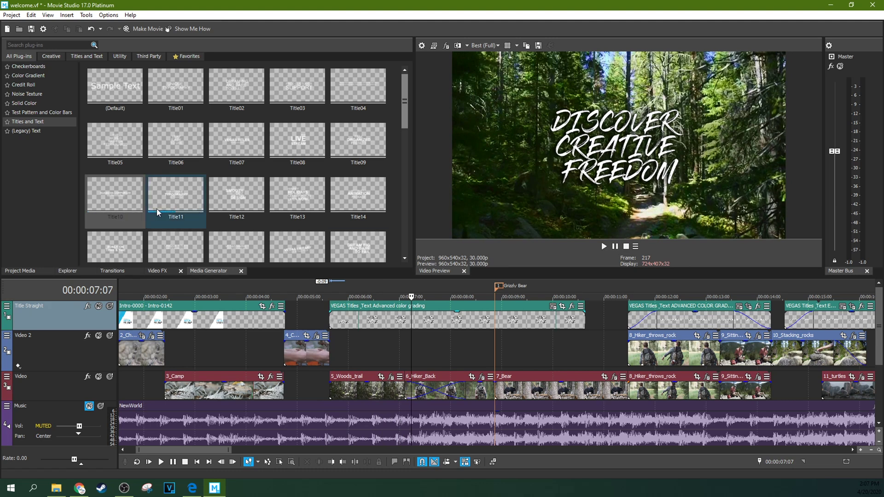
click(324, 316)
- Try the Title11 animation on the title and play it back
click(554, 307)
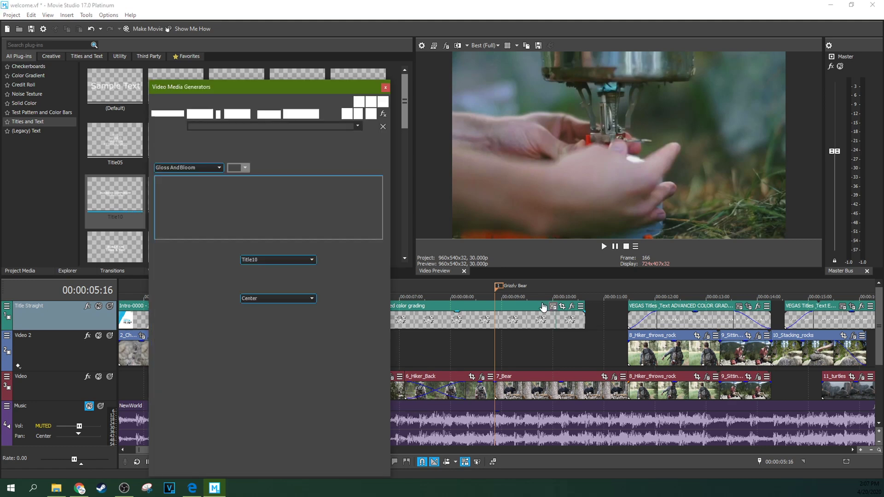
click(302, 258)
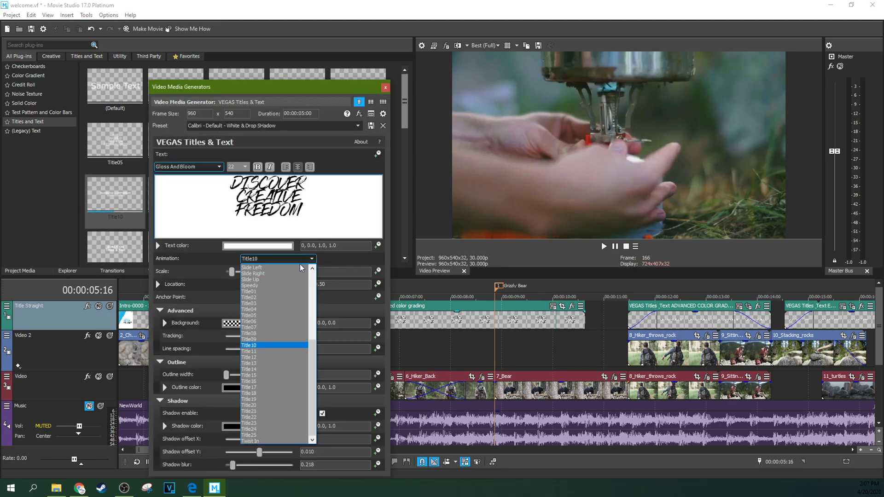
click(273, 351)
click(386, 88)
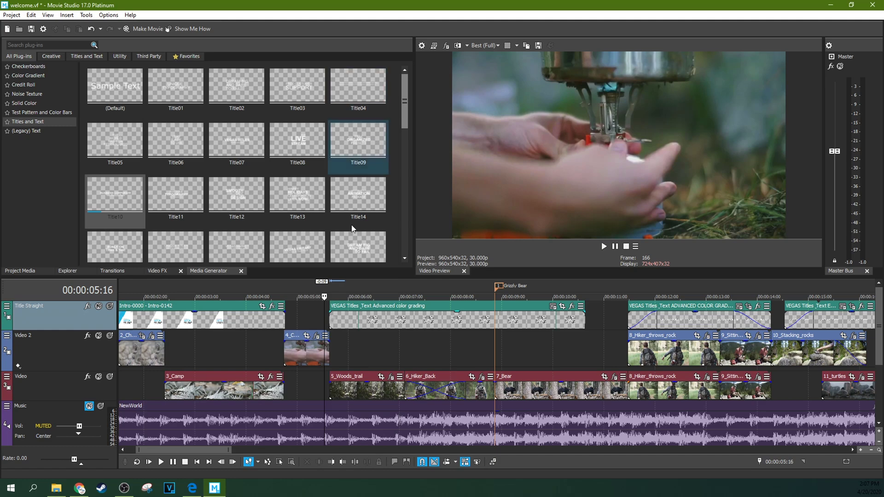
click(319, 324)
key(space)
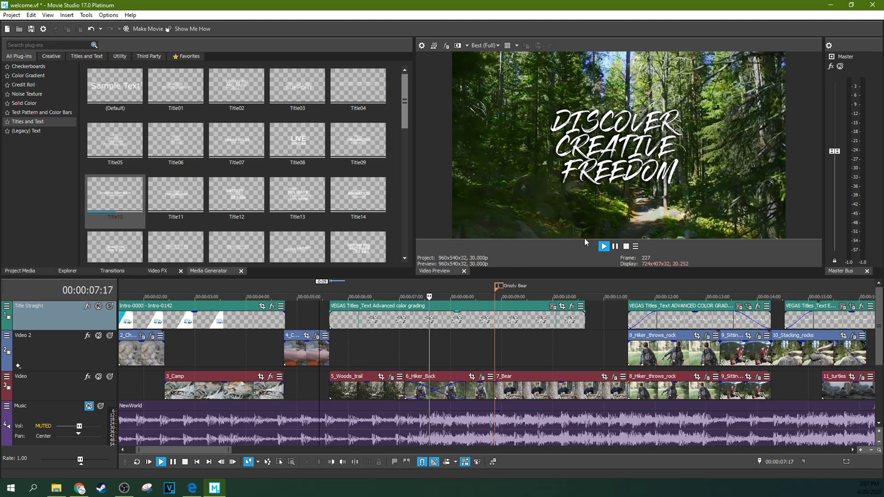
click(614, 247)
- Switch the title's animation to Title12 and play it from just before the title
click(553, 307)
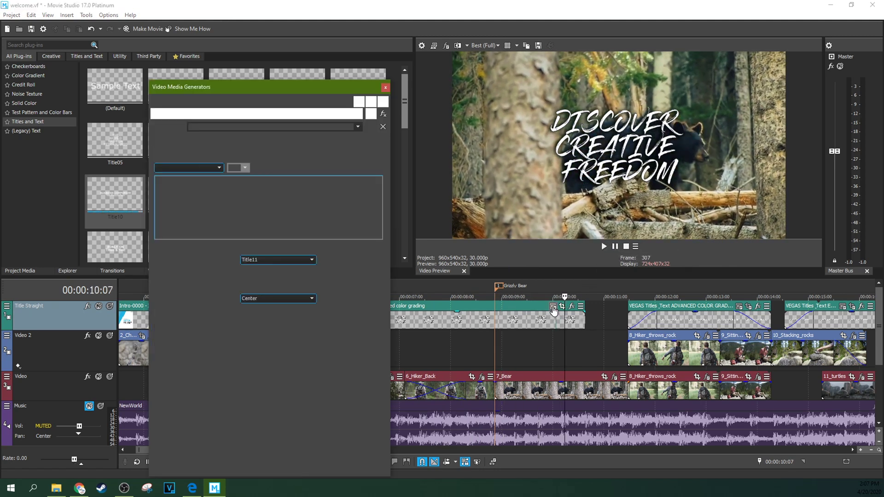
click(284, 261)
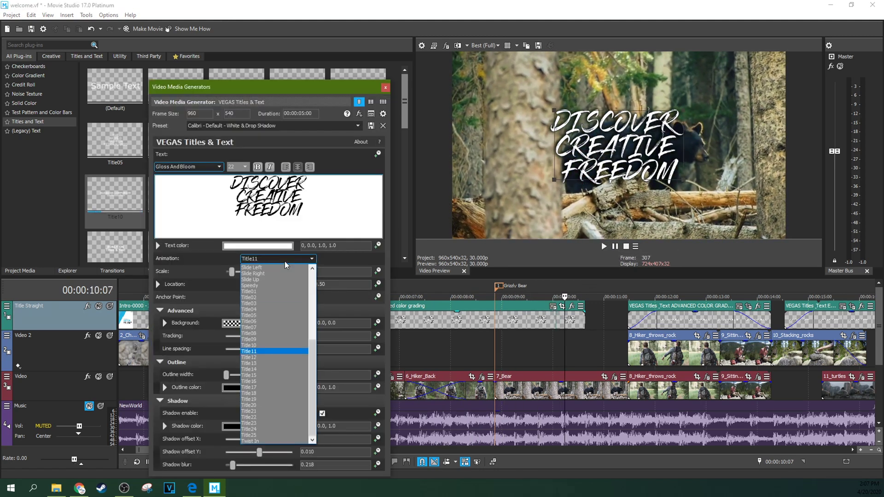
click(255, 352)
click(385, 88)
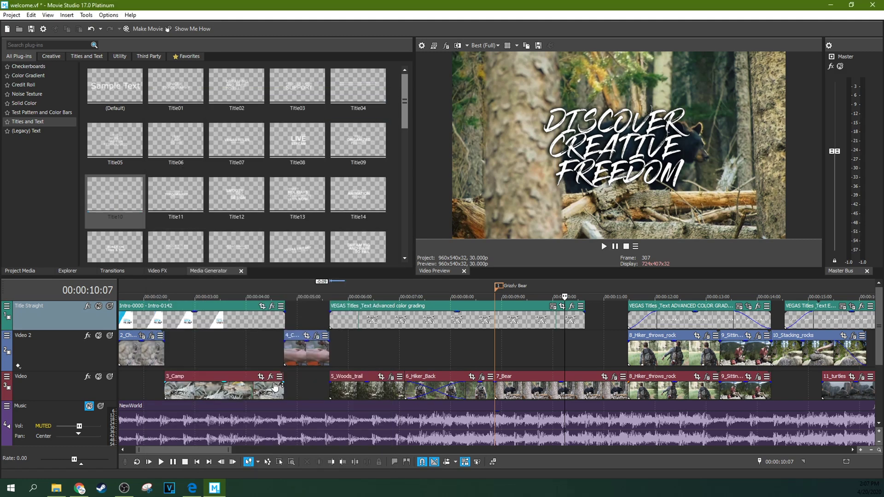
click(319, 313)
key(space)
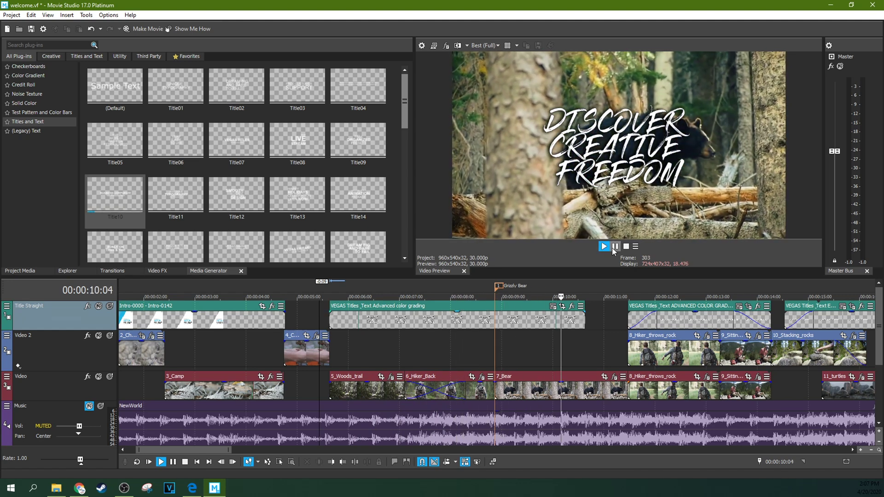
click(615, 246)
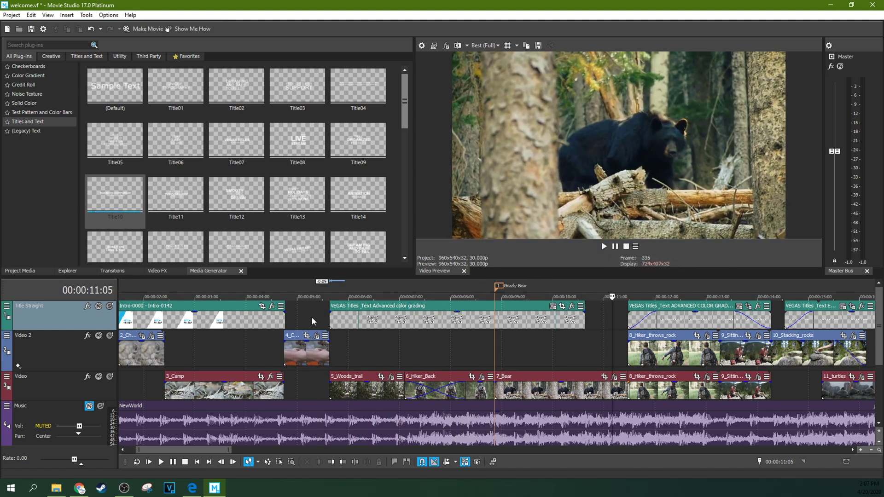
- Replay the Title12 title over the woodland footage from around 5-6 seconds
click(324, 316)
click(338, 319)
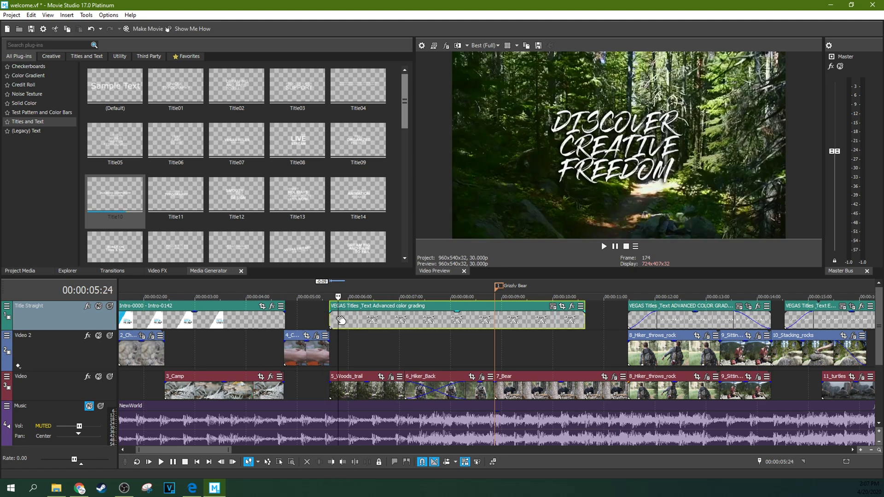
click(324, 315)
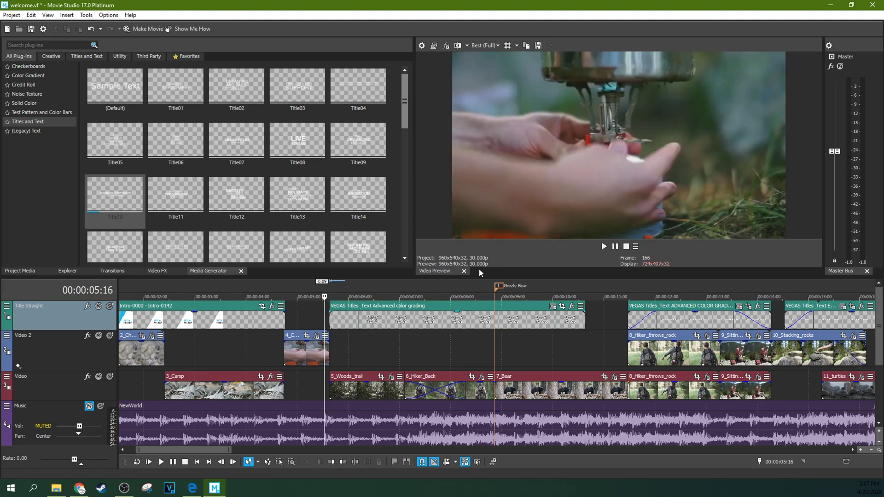
click(604, 247)
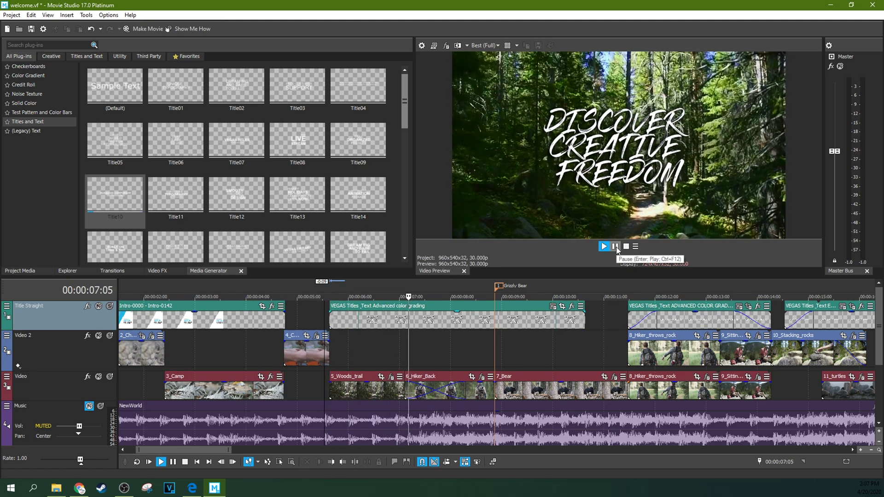
click(615, 247)
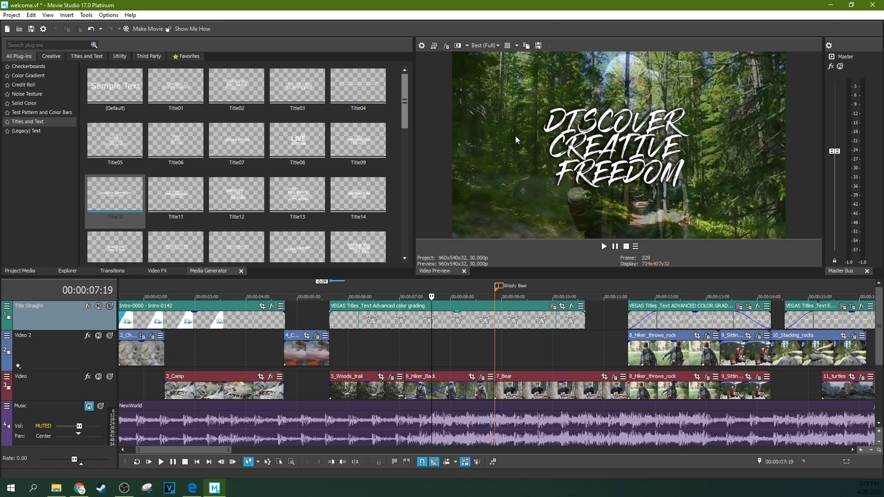
click(343, 326)
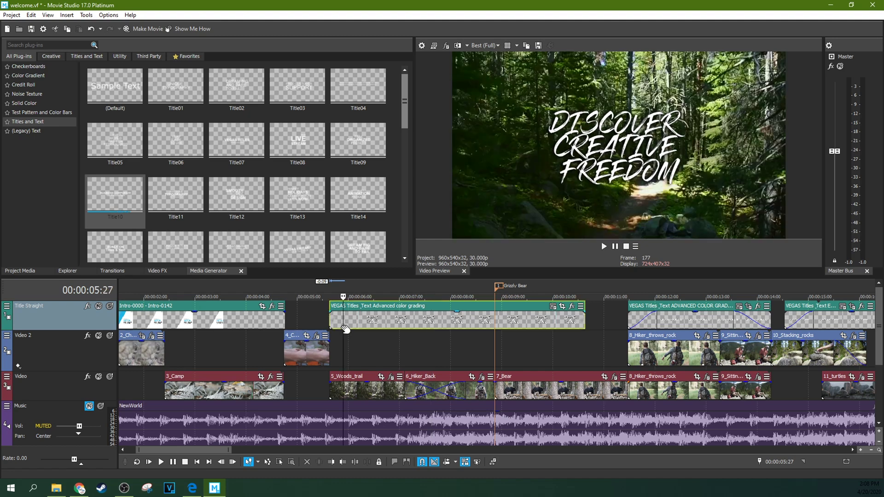
click(396, 321)
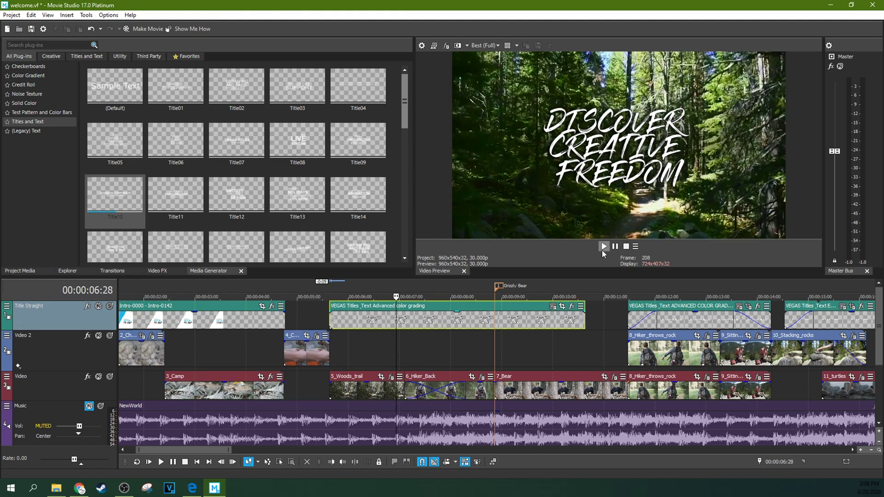
click(603, 246)
click(615, 247)
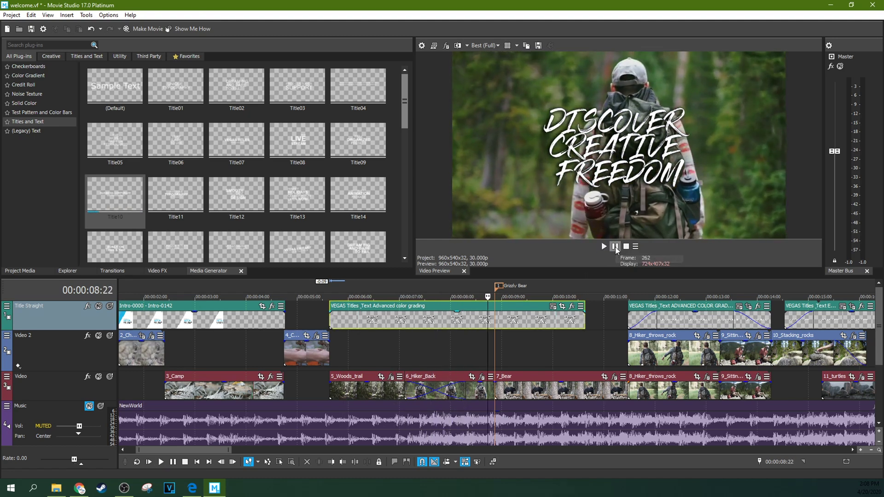
click(553, 307)
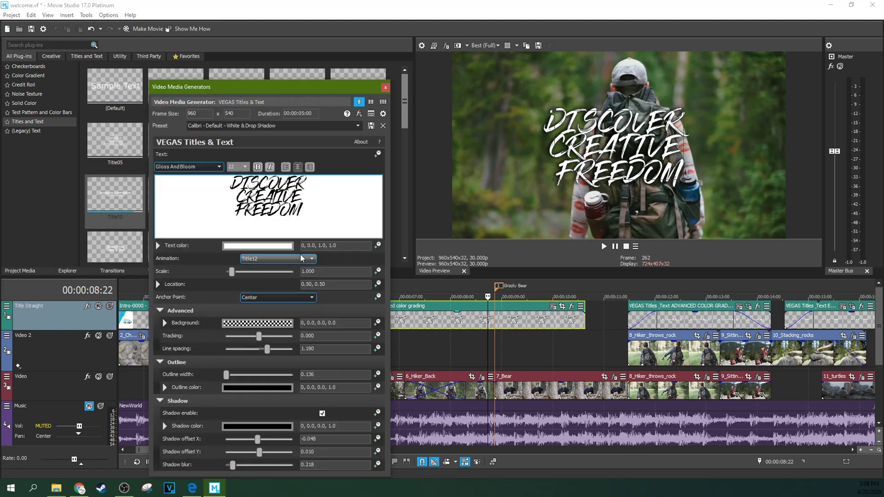
click(278, 258)
click(270, 357)
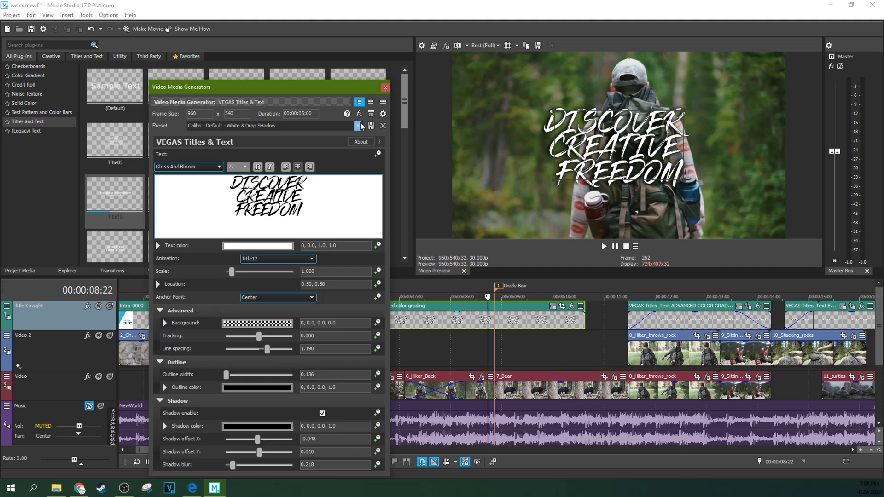
click(385, 88)
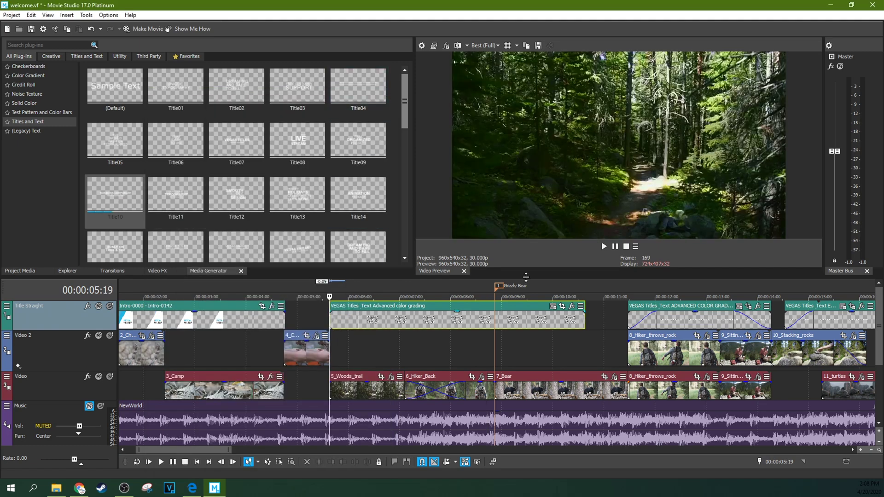
click(604, 246)
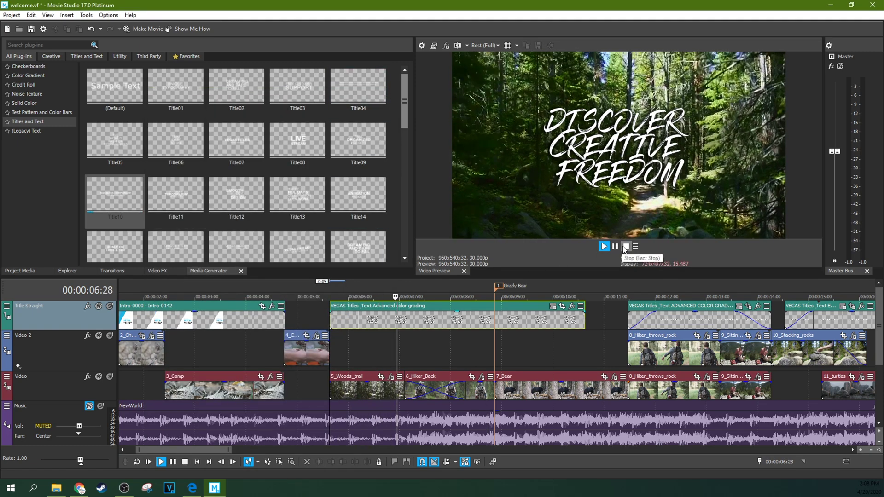
key(Return)
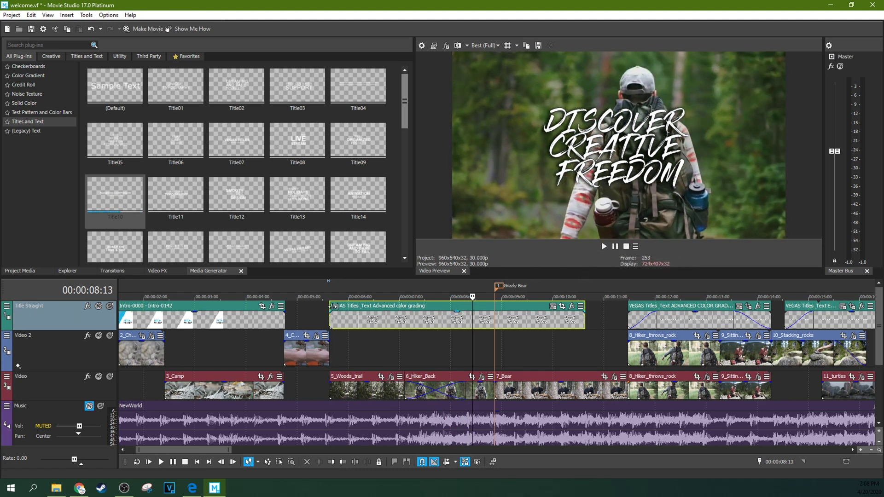
key(space)
click(604, 246)
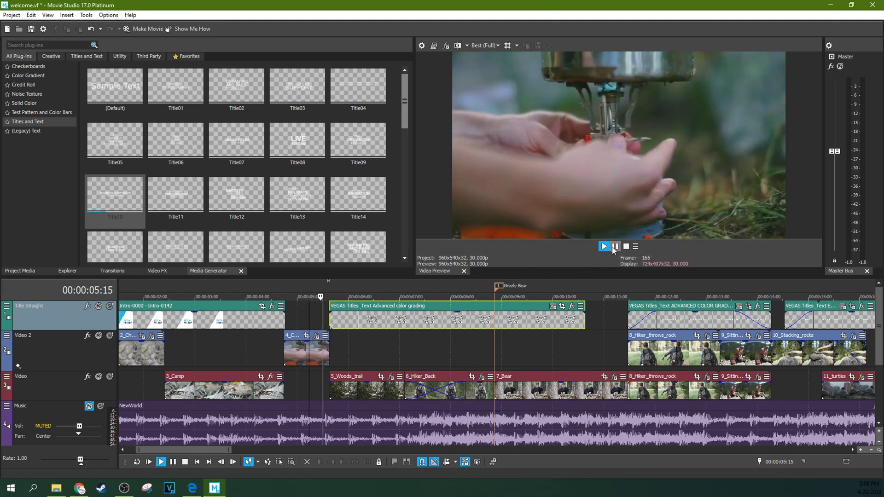
click(614, 247)
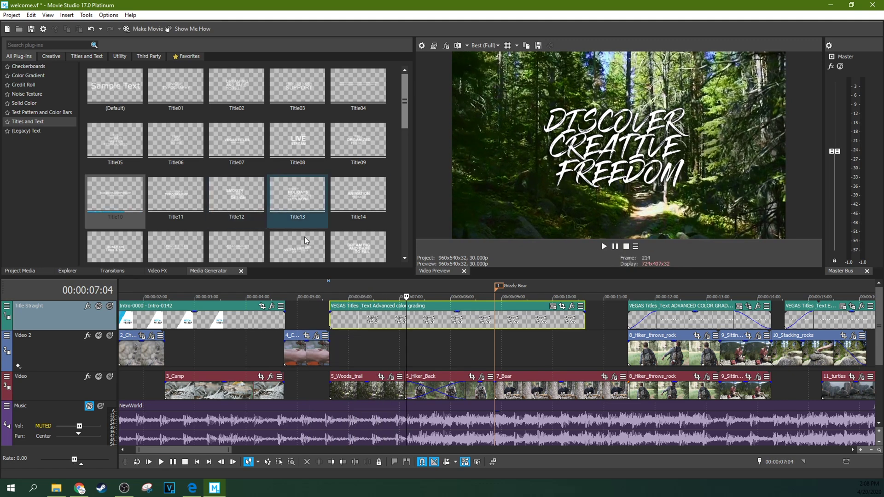
- Apply the Title13 animation to the title and play it from about 5 seconds
click(553, 307)
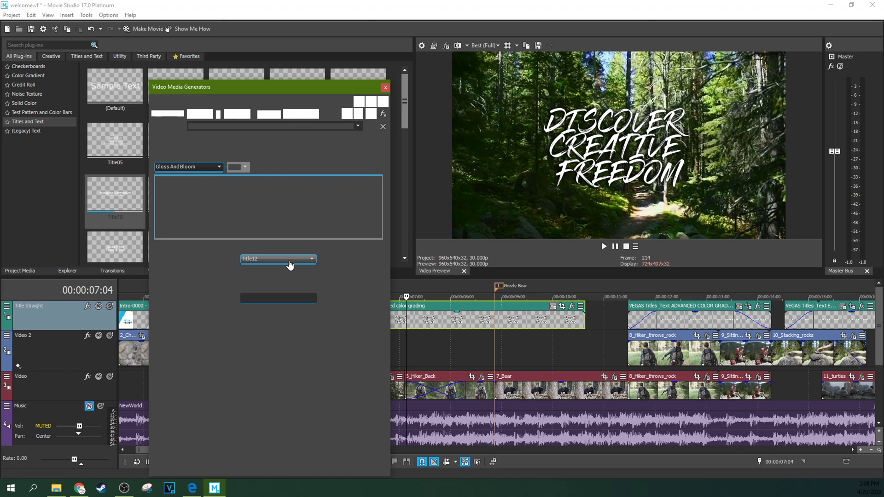
click(294, 259)
click(255, 363)
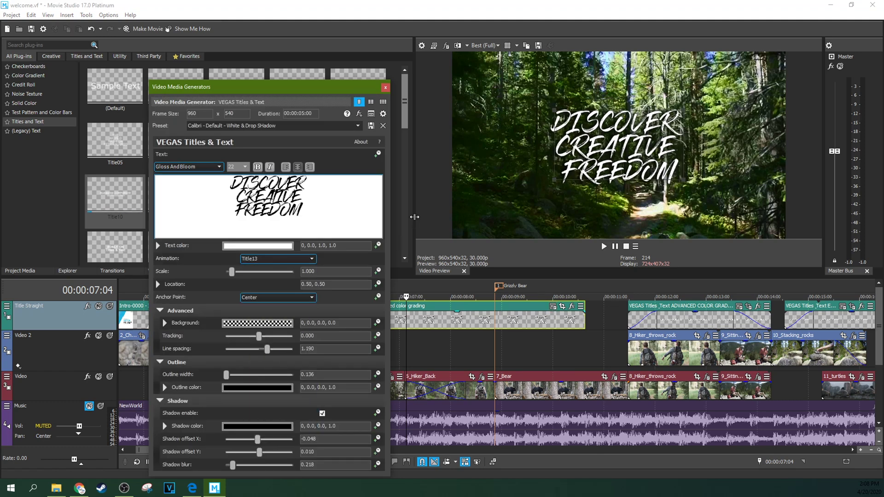
click(385, 88)
click(320, 305)
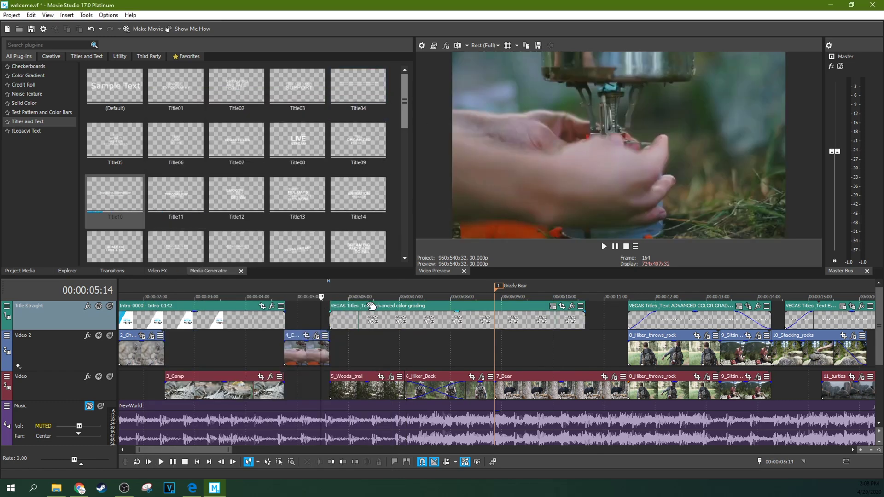
click(603, 247)
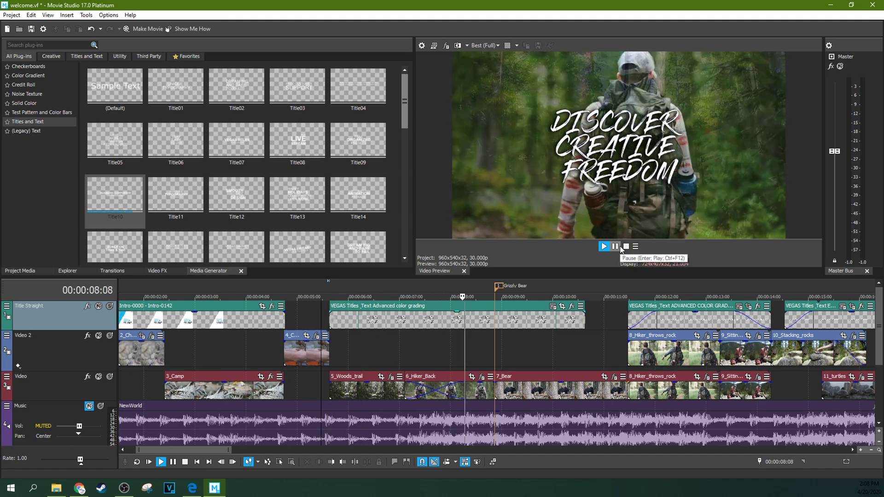
click(620, 248)
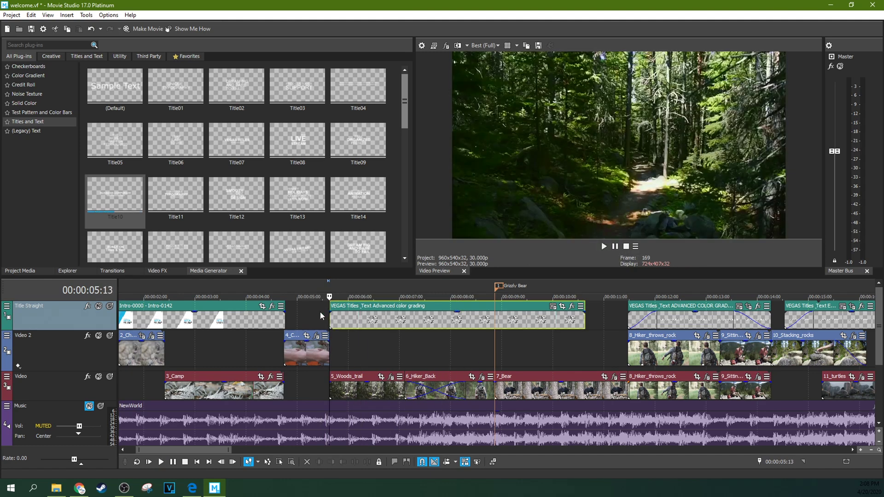
- Replay the Title13 title several times from about 5 seconds, pausing on the bear shot
click(320, 311)
click(604, 246)
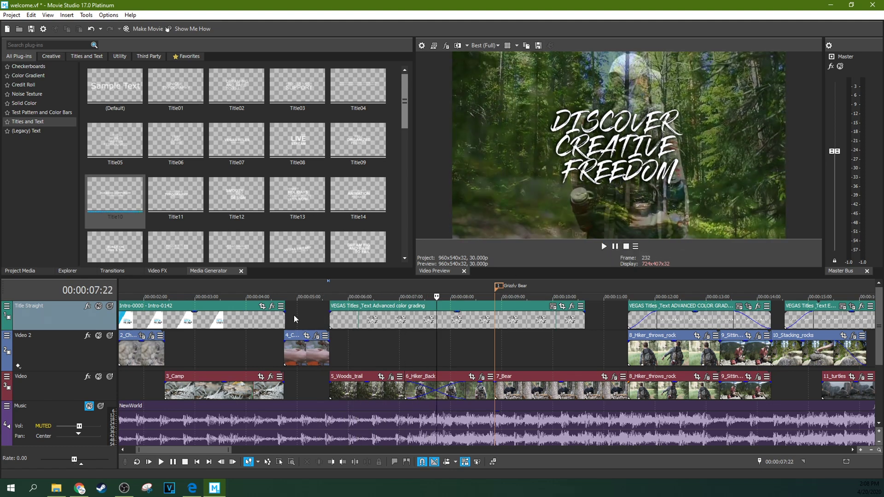
click(298, 318)
click(603, 246)
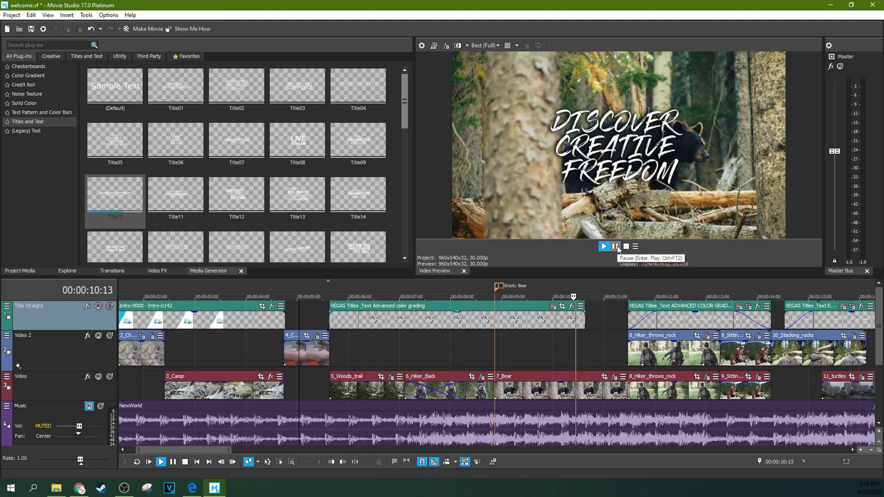
click(615, 247)
click(321, 316)
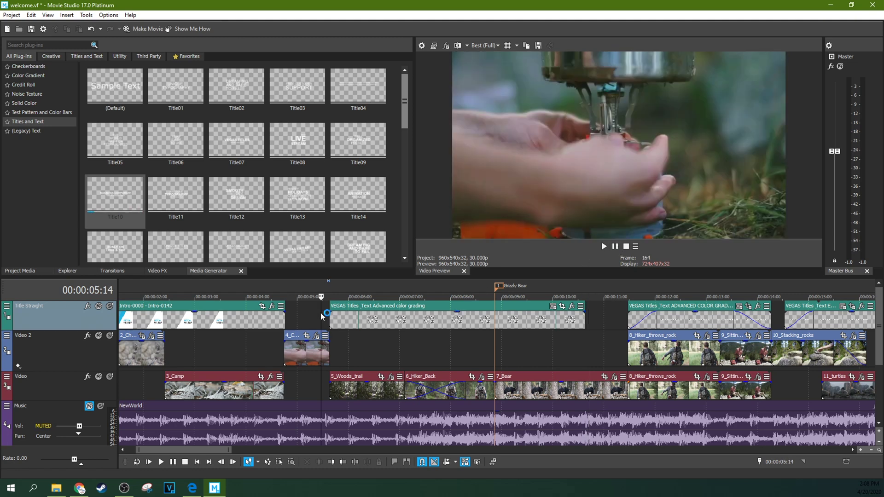
click(604, 247)
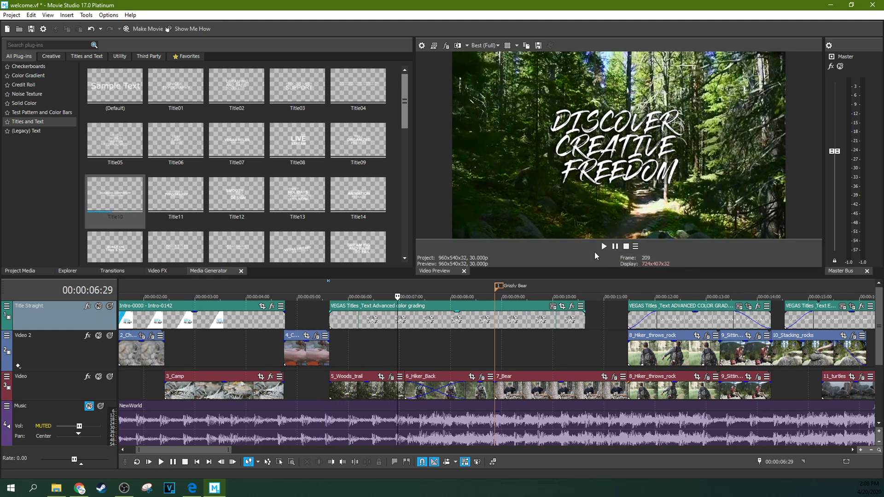
click(317, 316)
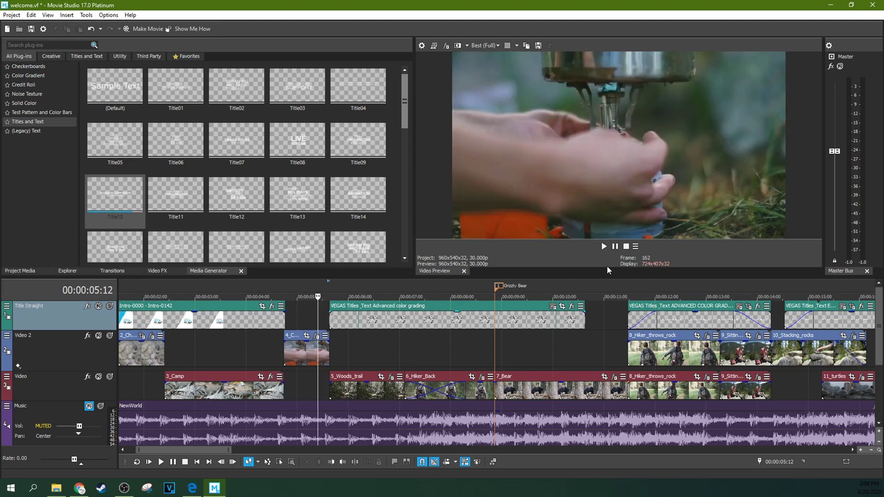
click(603, 246)
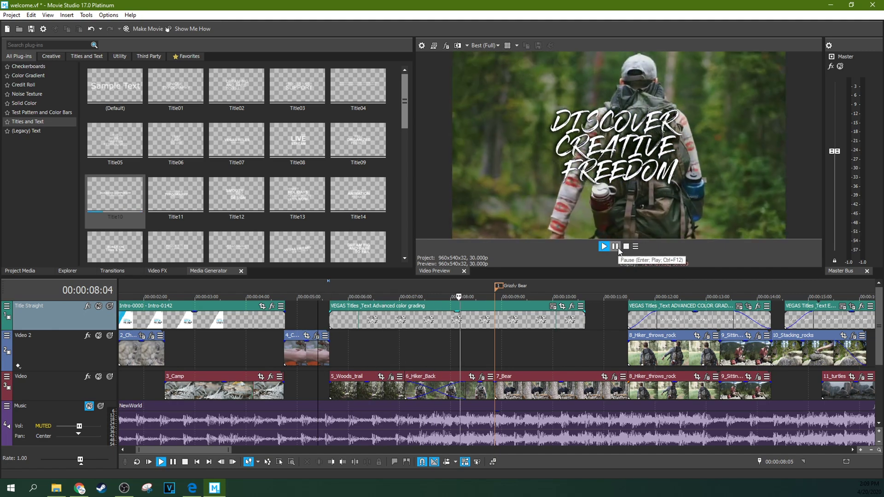
click(615, 246)
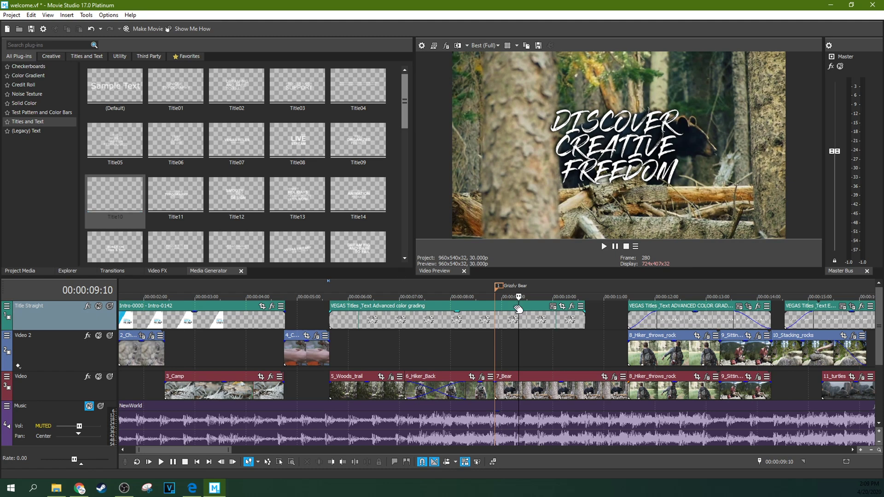
- Apply the Title14 animation and preview it from the title clip's start
click(552, 307)
click(280, 257)
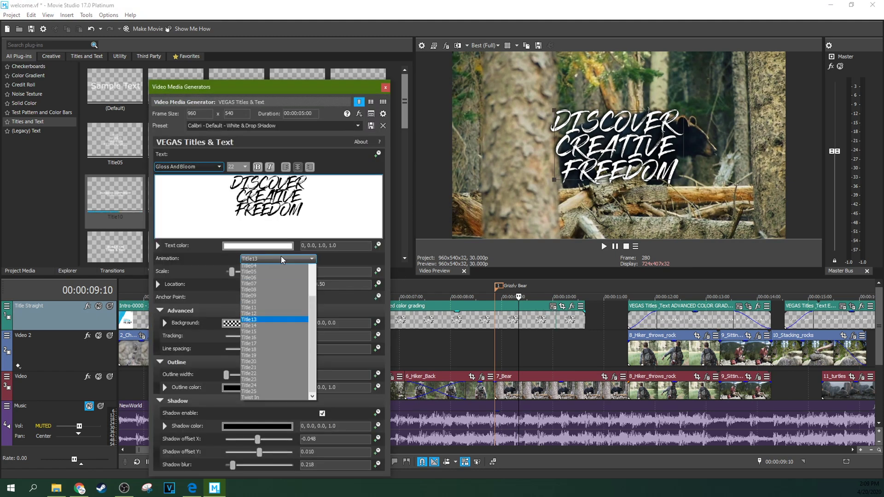
click(255, 369)
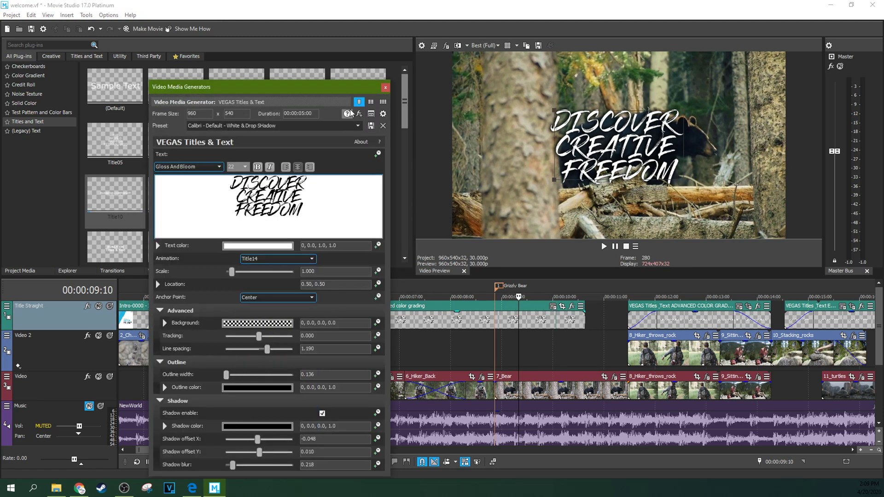
click(385, 88)
click(328, 311)
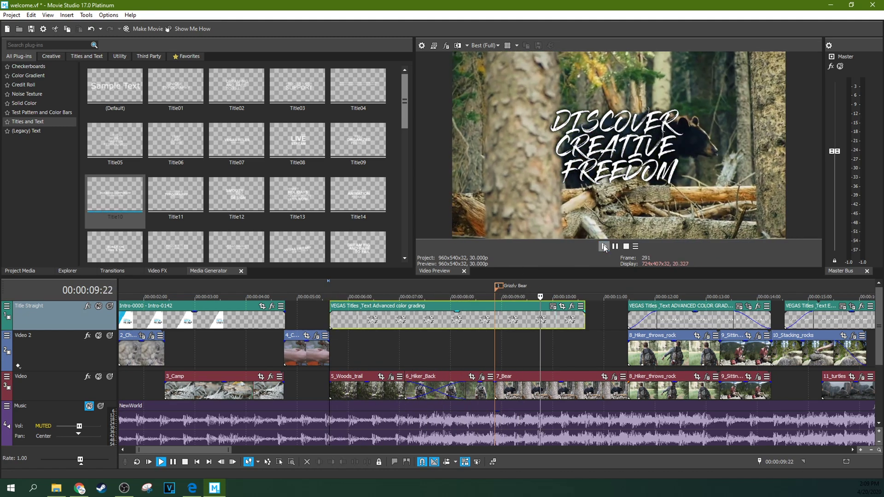
click(614, 247)
click(327, 324)
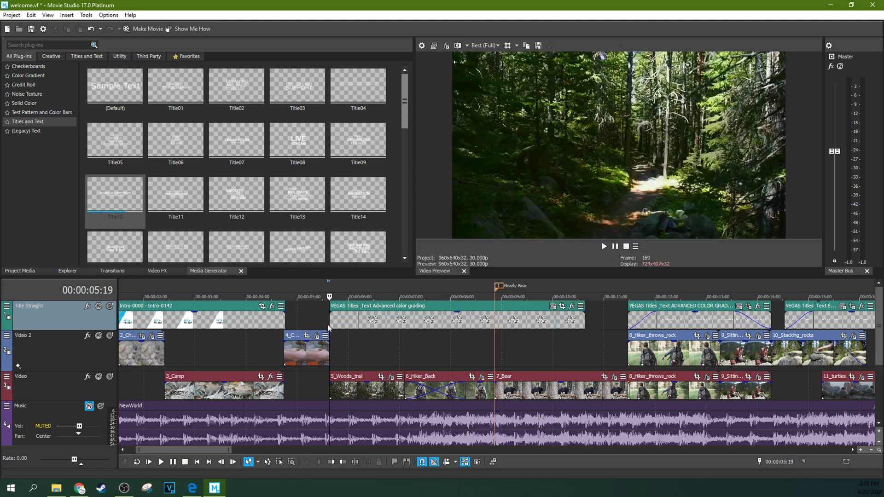
click(604, 247)
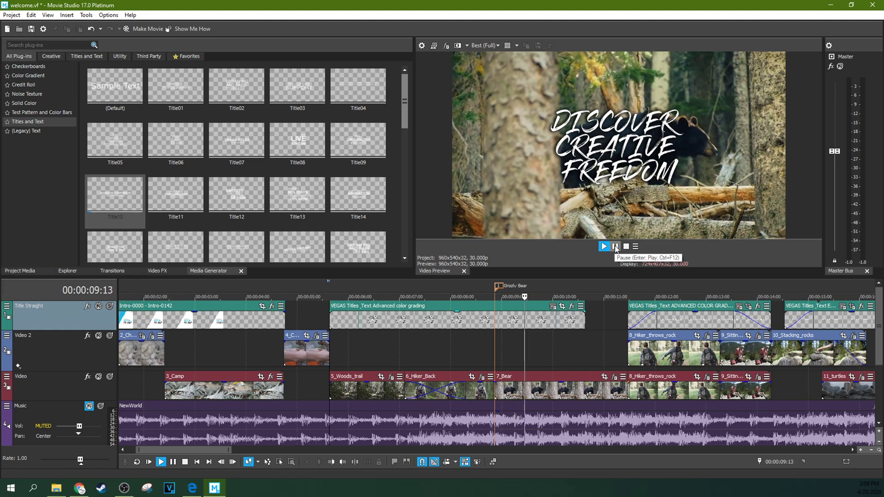
click(615, 246)
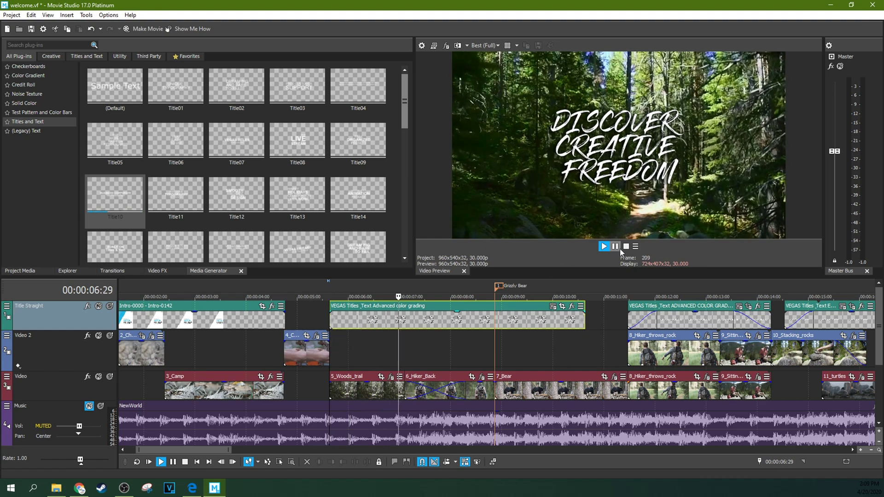
key(Return)
- Switch the title's animation to Title15 and play it back
click(329, 322)
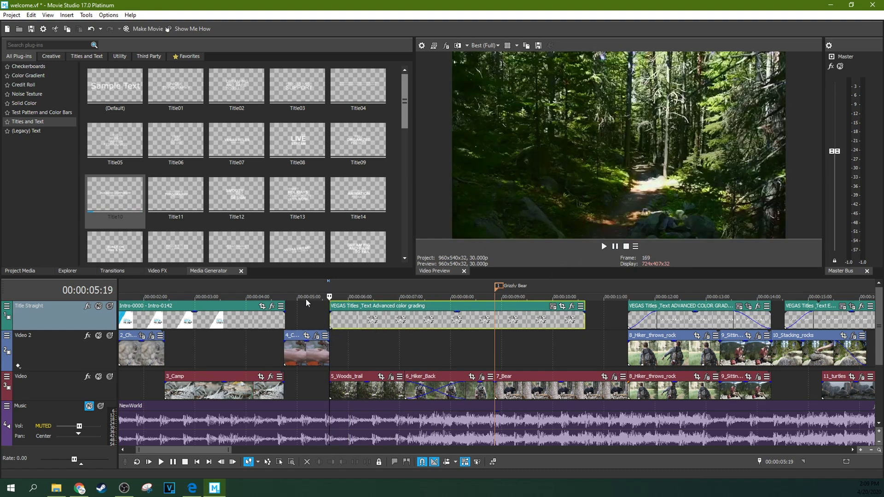
click(552, 306)
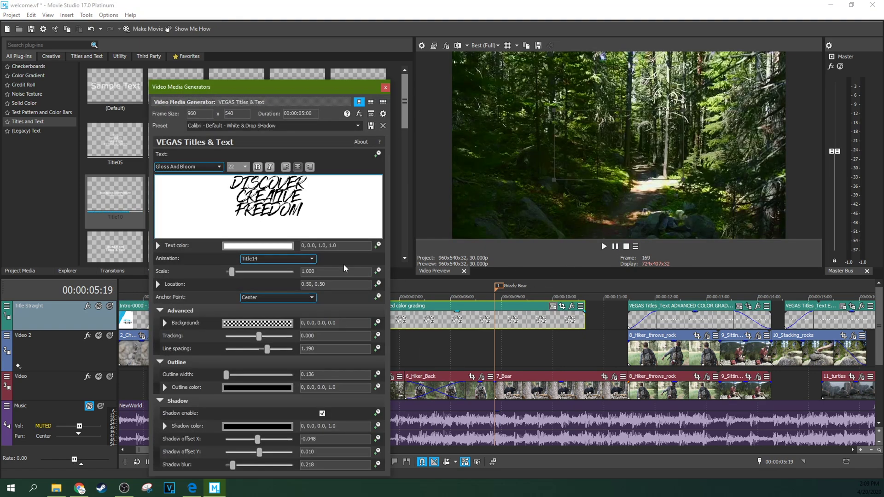
click(312, 259)
click(267, 375)
click(385, 87)
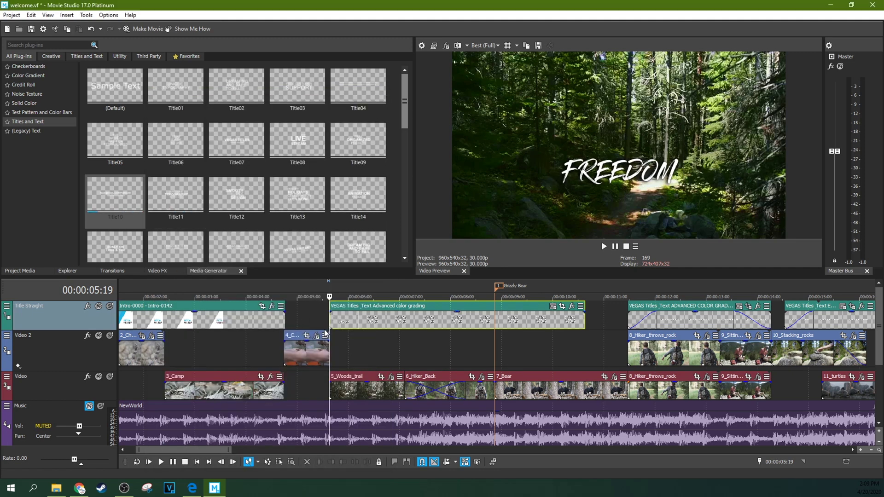
key(space)
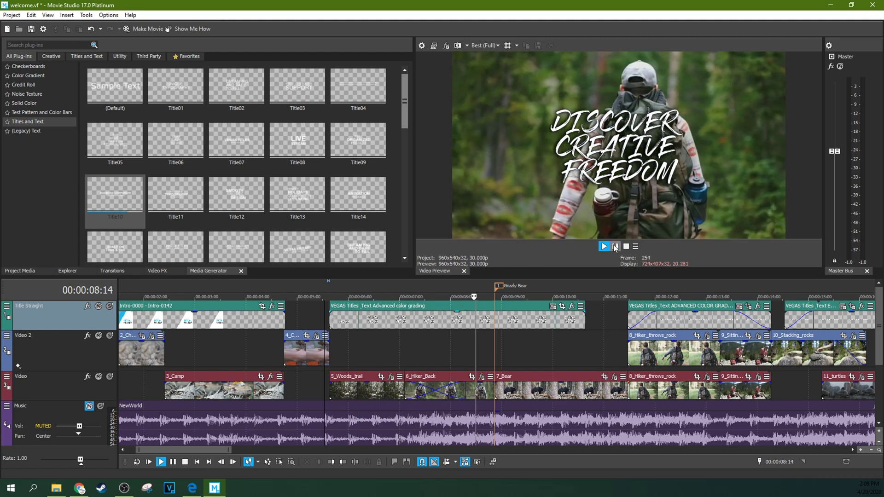
click(615, 246)
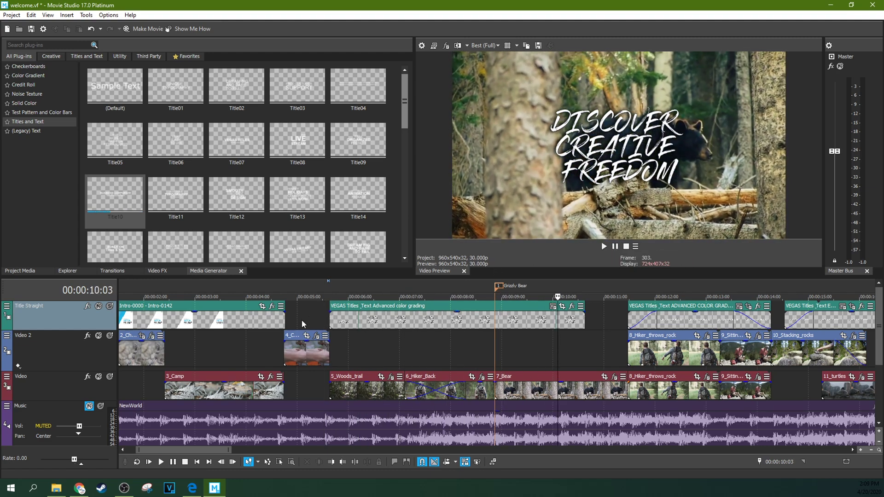
- Replay the Title15 animation repeatedly from just before the title clip
click(324, 314)
key(space)
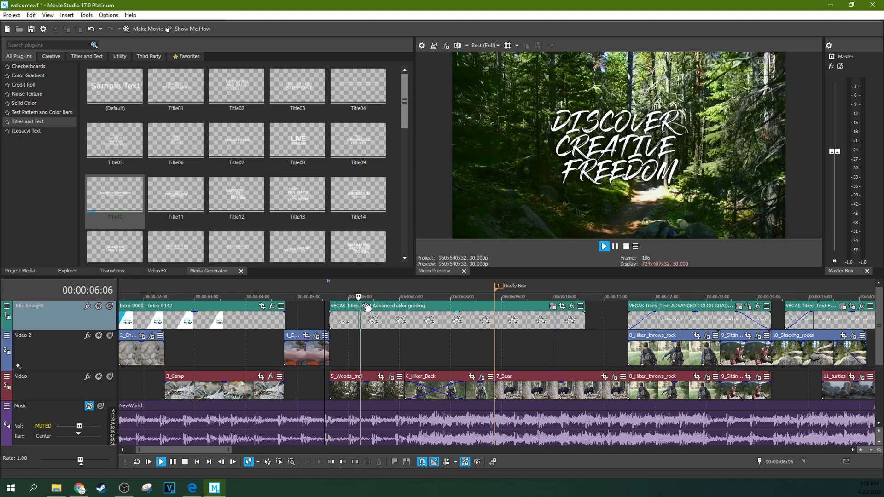
key(space)
key(space)
key(space)
key(space)
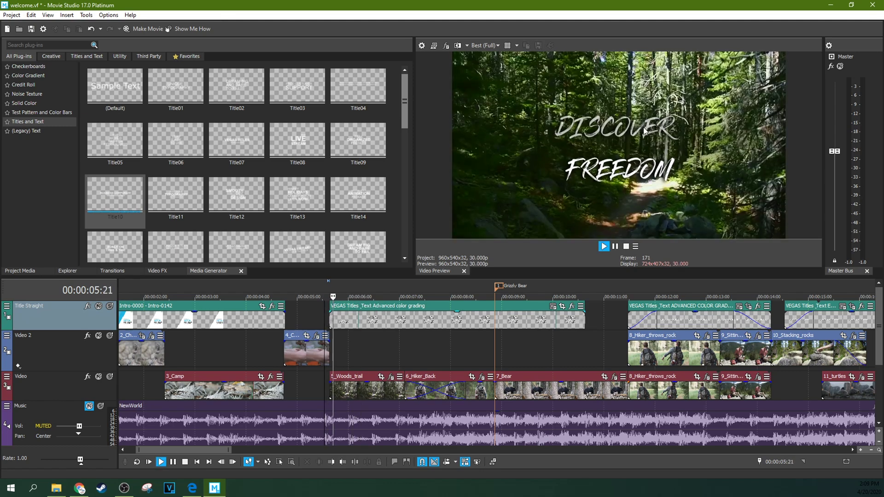
key(space)
key(space)
key(space)
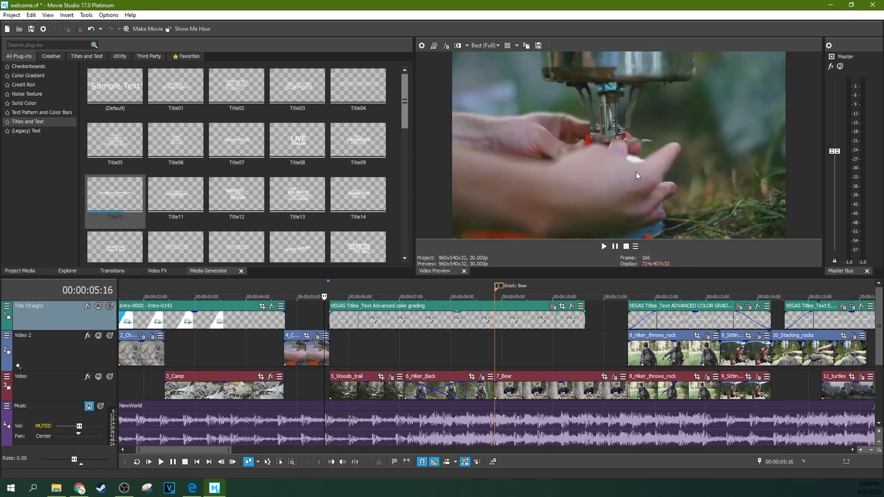
key(space)
key(space)
key(space)
key(space)
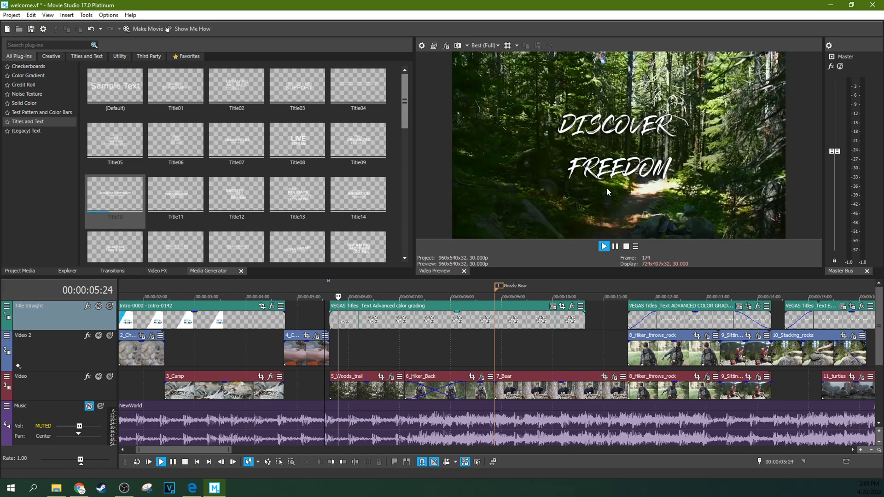
key(space)
key(space)
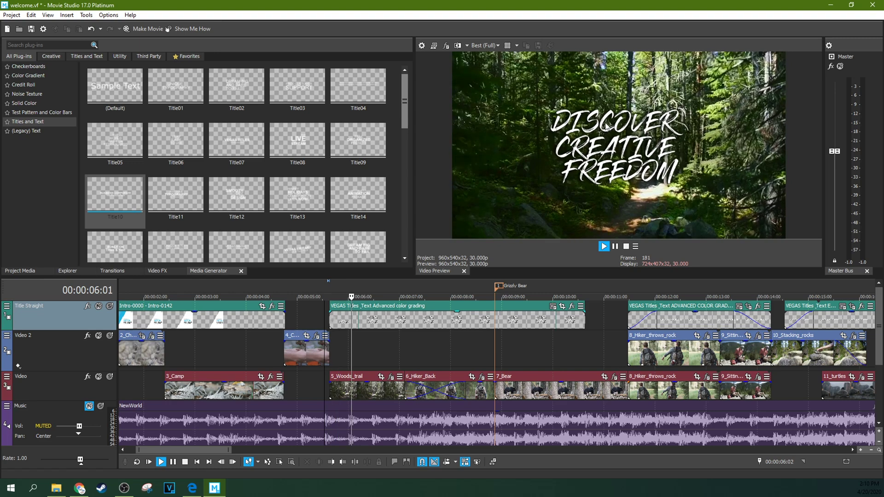
key(space)
key(space)
key(space)
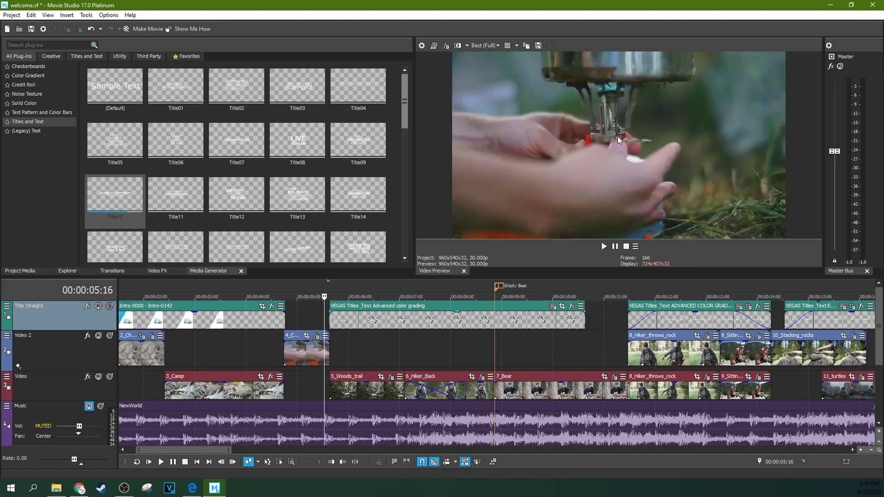
key(space)
key(space)
key(space)
key(space)
key(space)
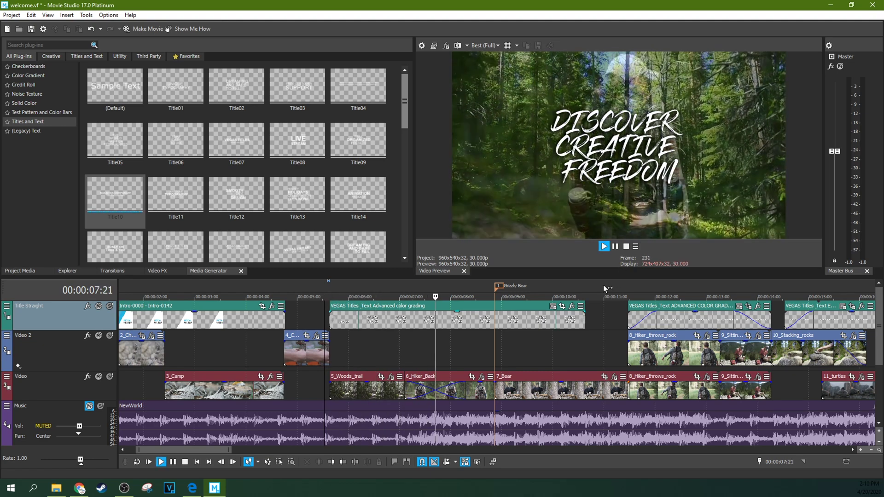
- Change the title's animation from Title15 to Title16 and play it from the clip start
click(616, 247)
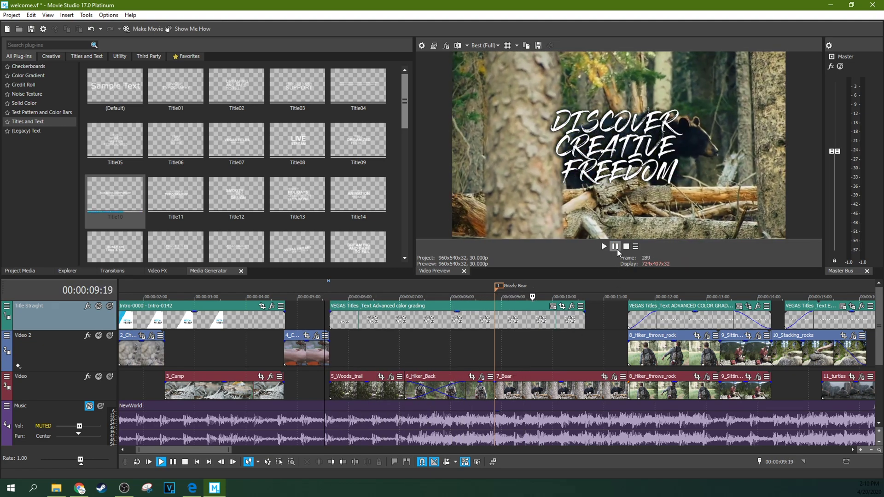
click(552, 305)
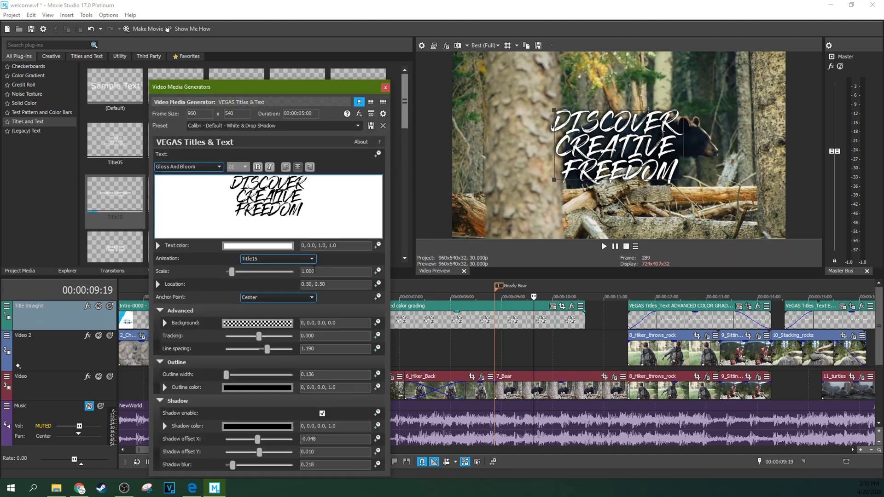
click(311, 259)
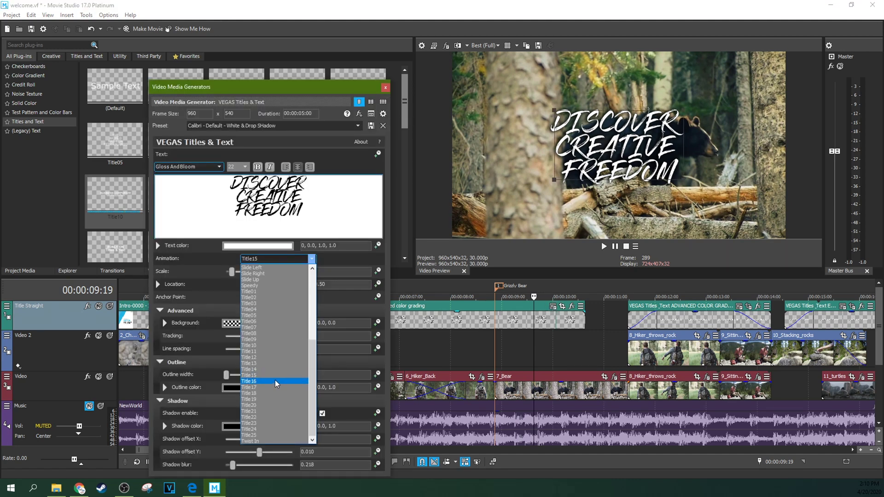
click(276, 381)
click(386, 88)
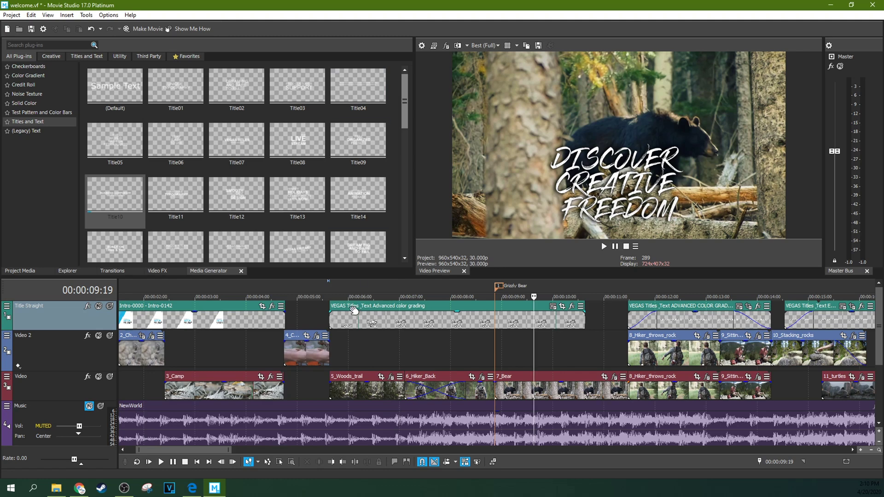
click(322, 319)
key(space)
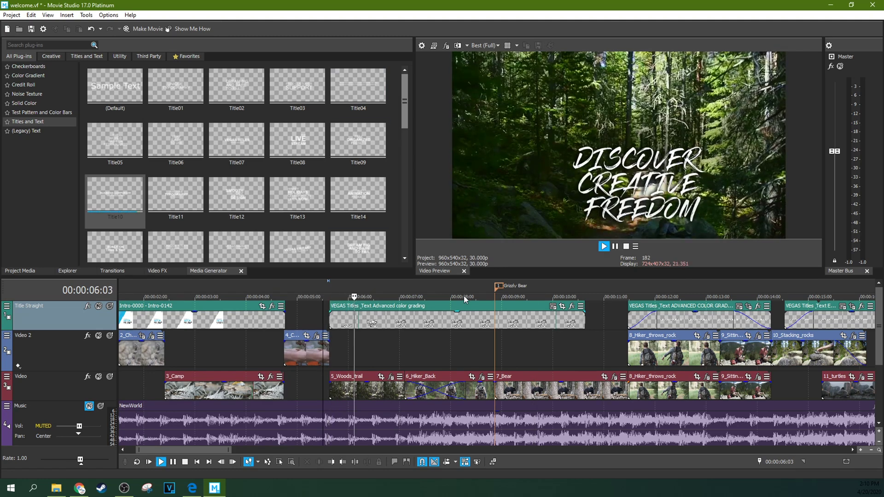
key(space)
key(space)
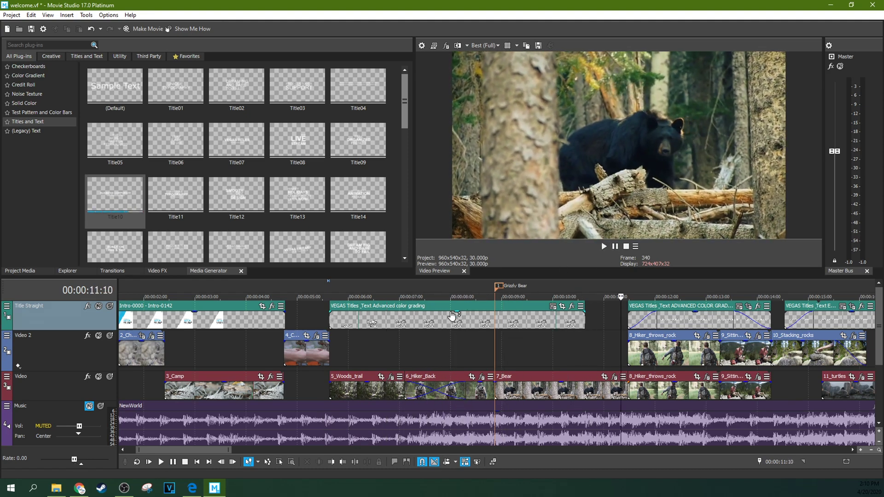
click(553, 307)
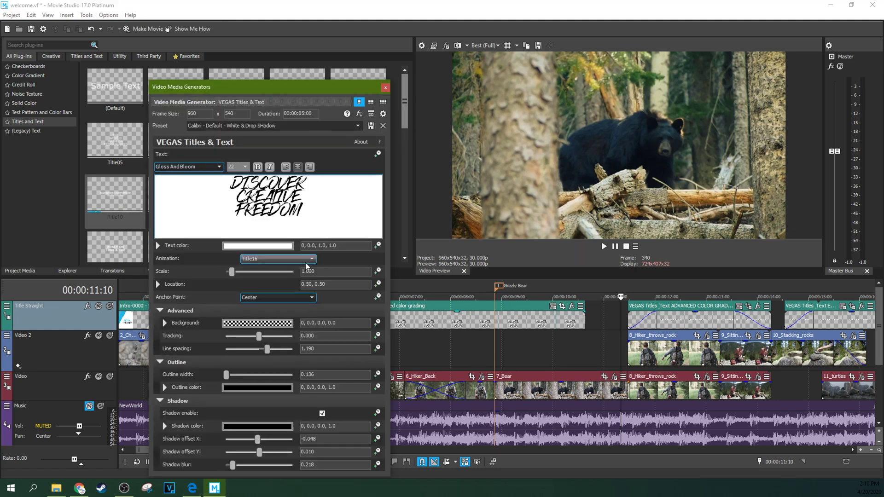
- Switch the title's animation preset to Title17 and close the generator settings
click(306, 259)
click(261, 387)
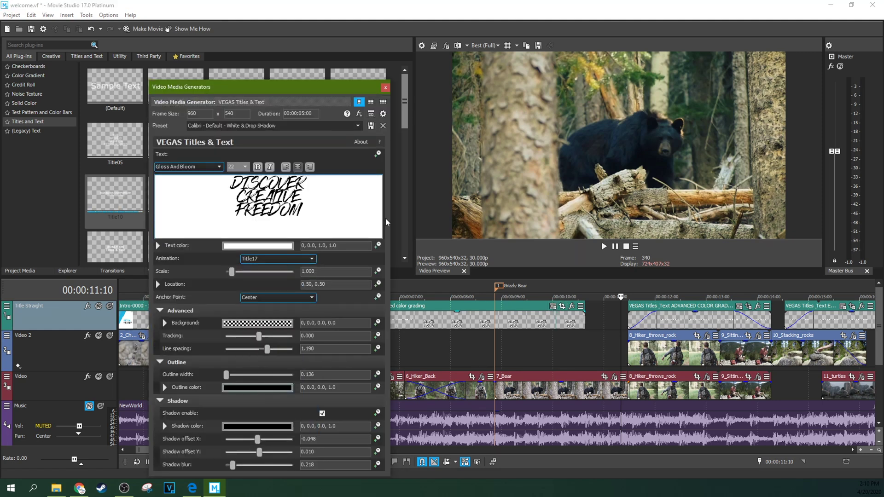
click(385, 87)
- Preview the Title17 animation from just before the title, pausing on a frame with the full title
click(317, 312)
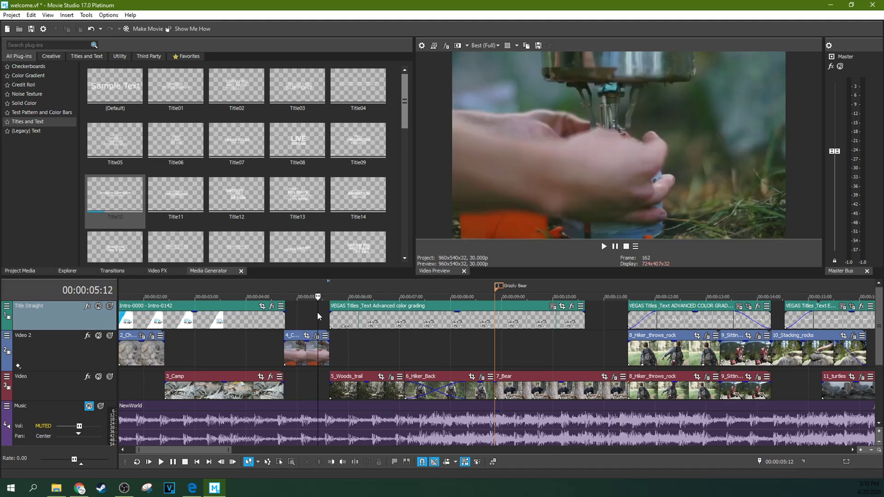
key(space)
key(space)
key(space)
key(space)
key(space)
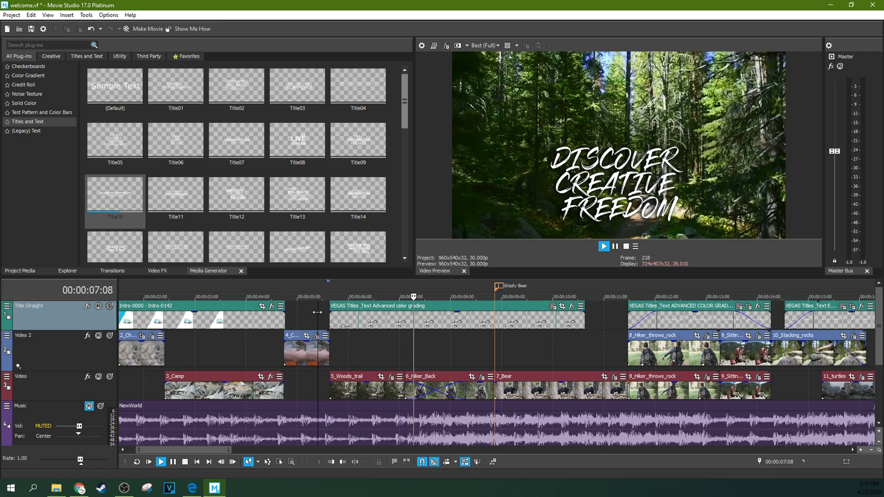
key(space)
key(space)
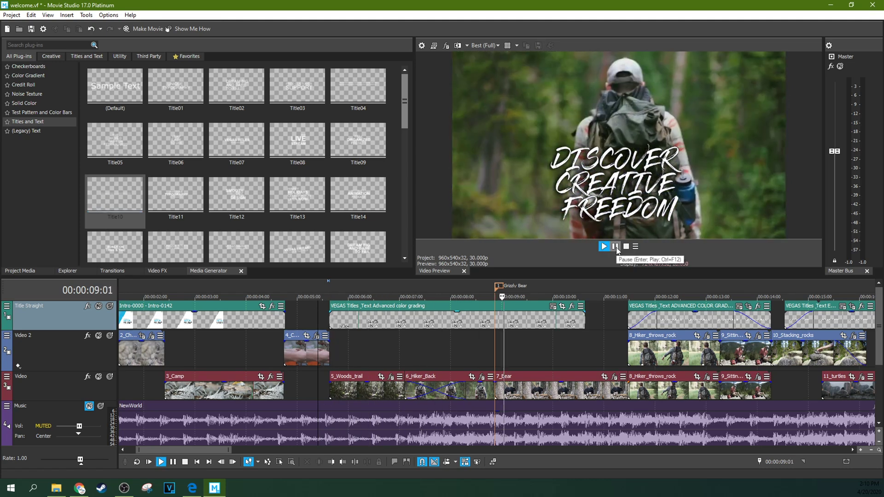
click(616, 248)
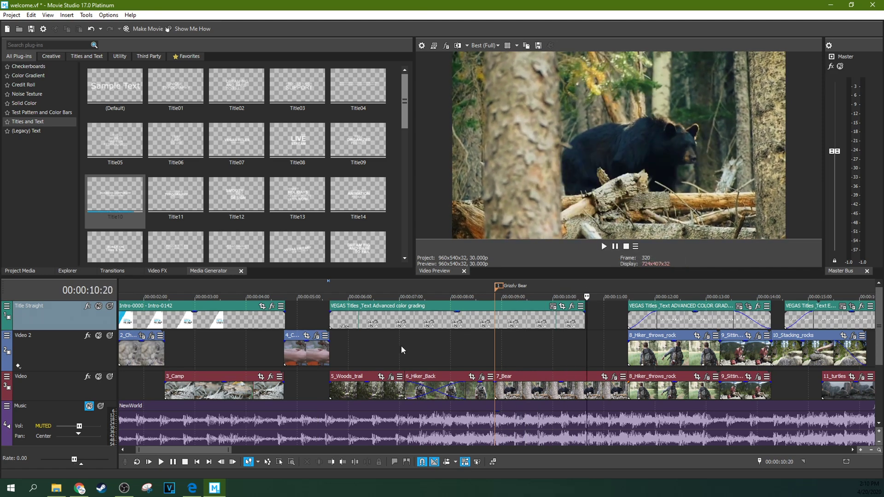
click(404, 328)
click(554, 306)
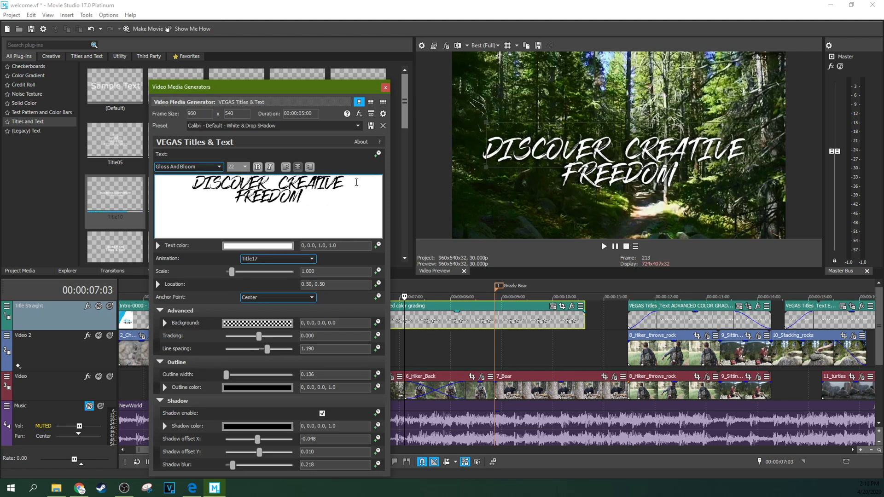
click(385, 87)
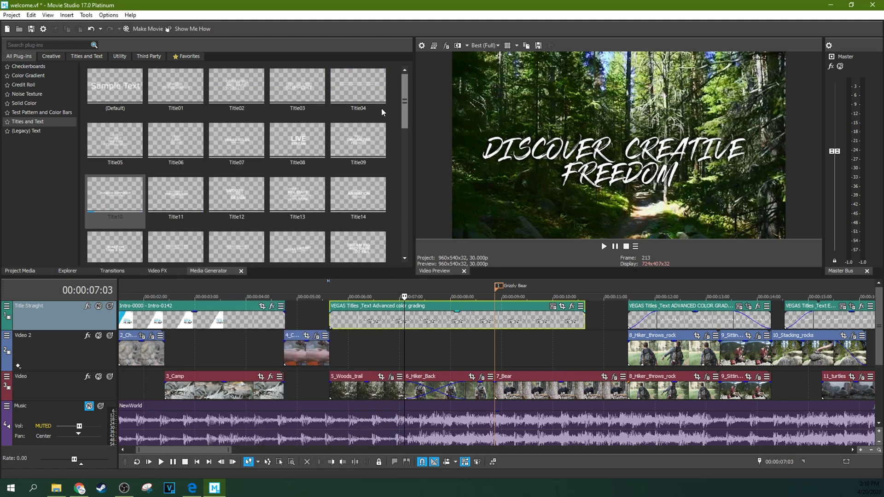
click(313, 315)
key(space)
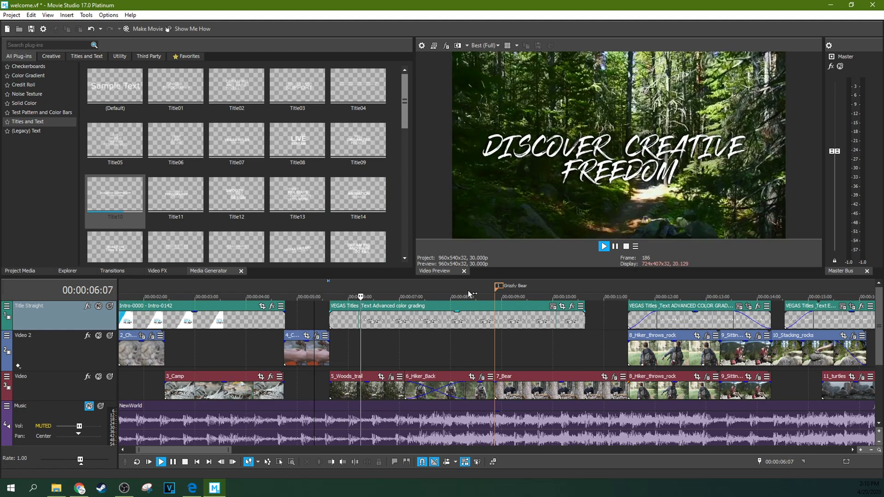
key(space)
key(space)
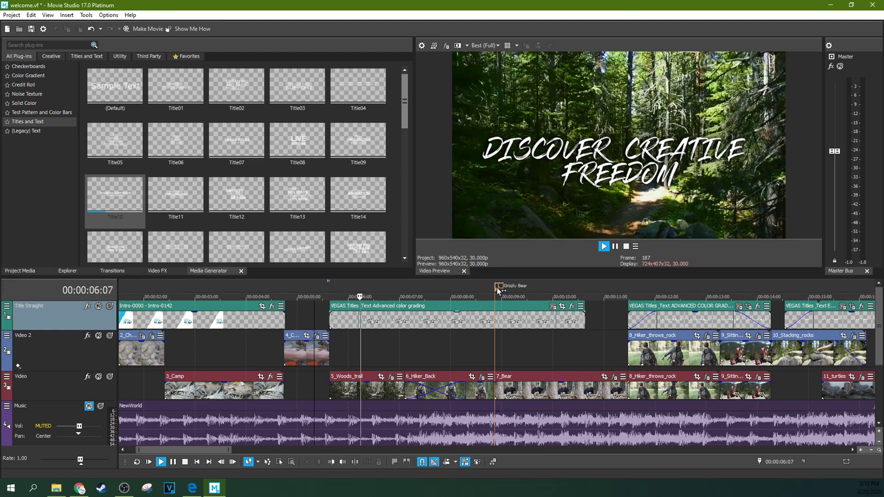
key(space)
key(space)
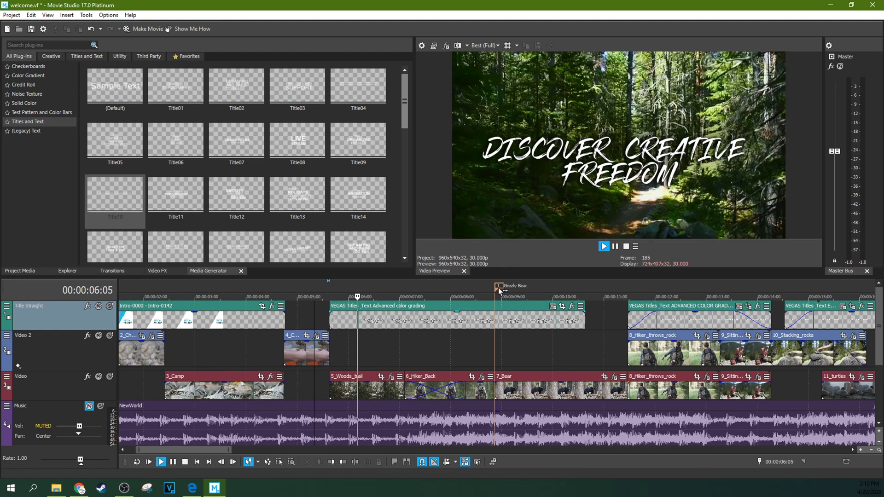
key(space)
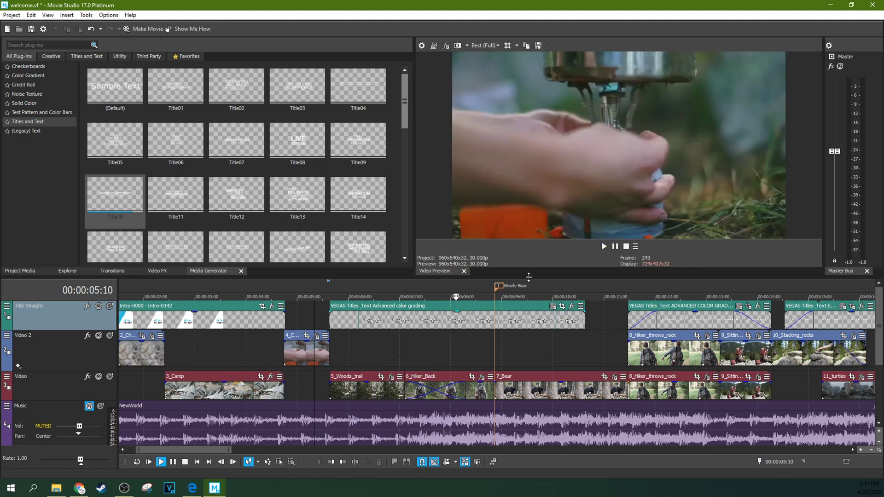
key(space)
key(space)
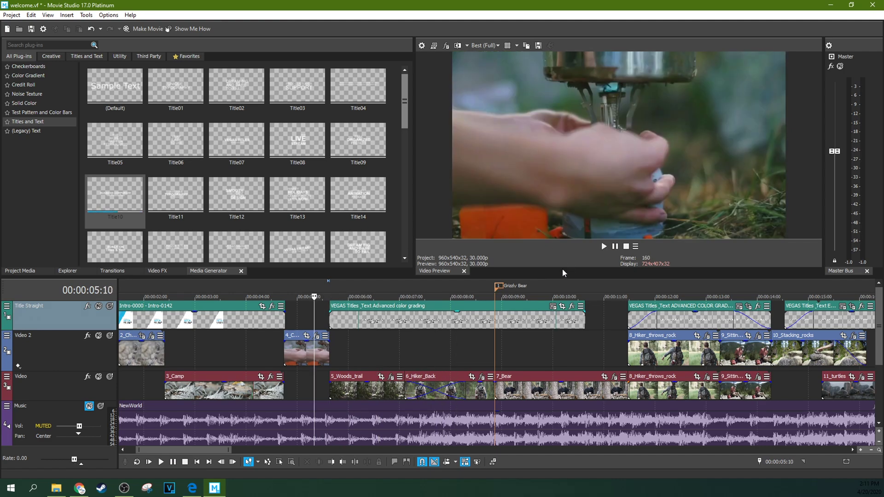
click(515, 321)
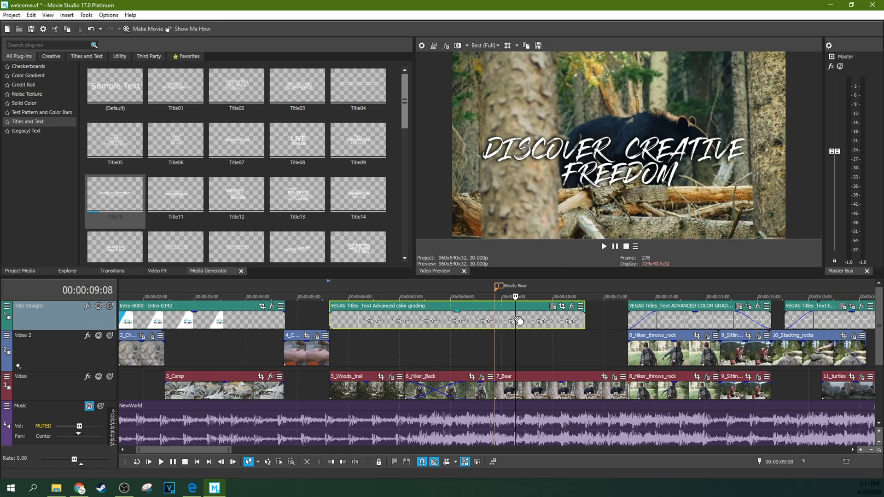
click(321, 317)
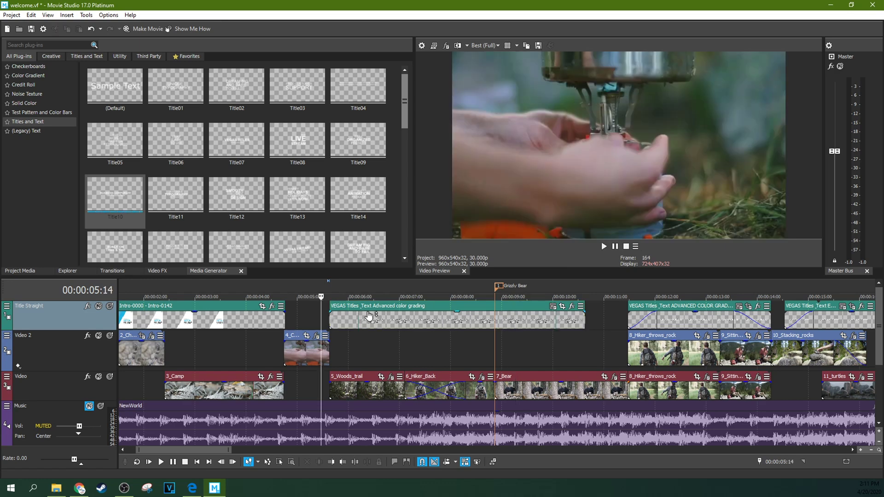
scroll(368, 315, up, 2)
key(space)
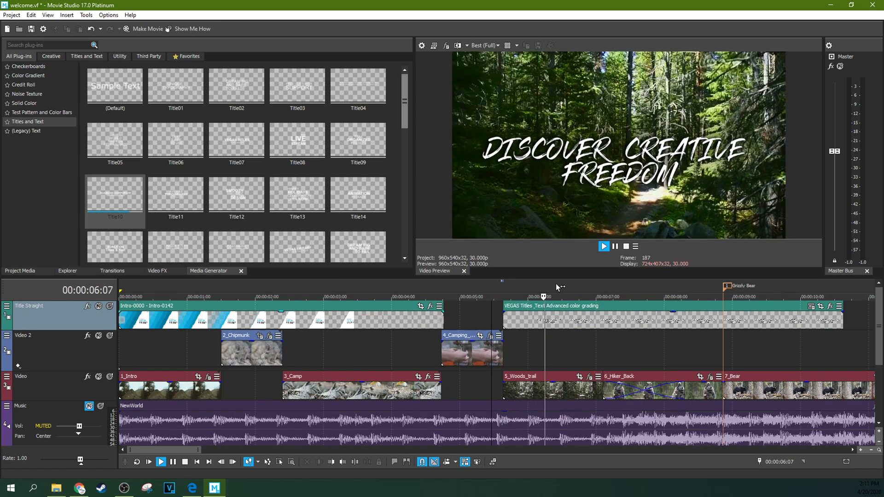
key(space)
key(space)
key(space)
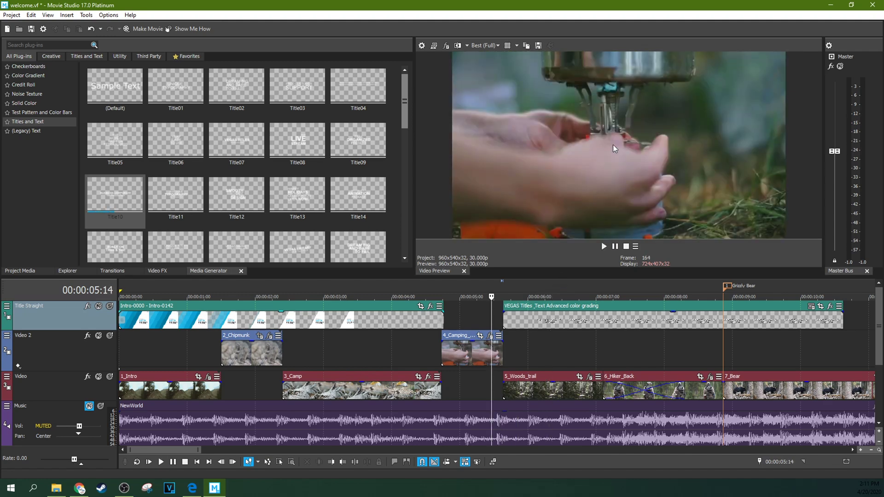
key(space)
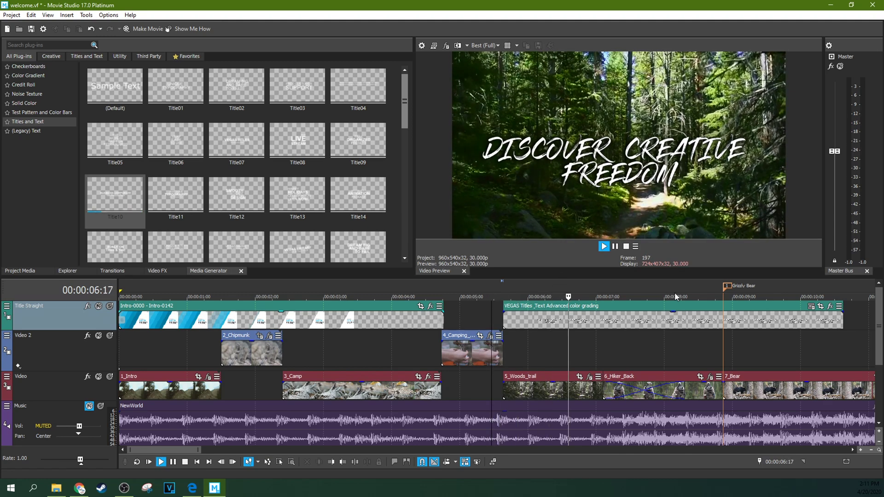
key(space)
key(space)
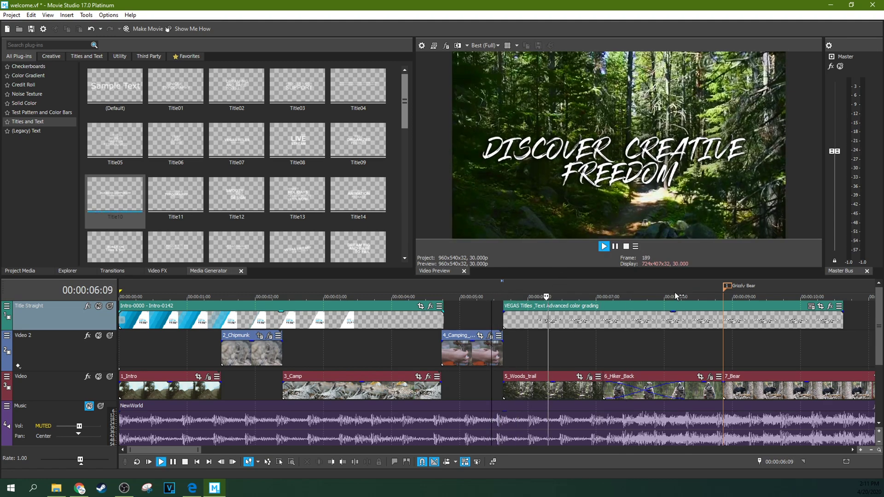
key(space)
key(space)
key(space)
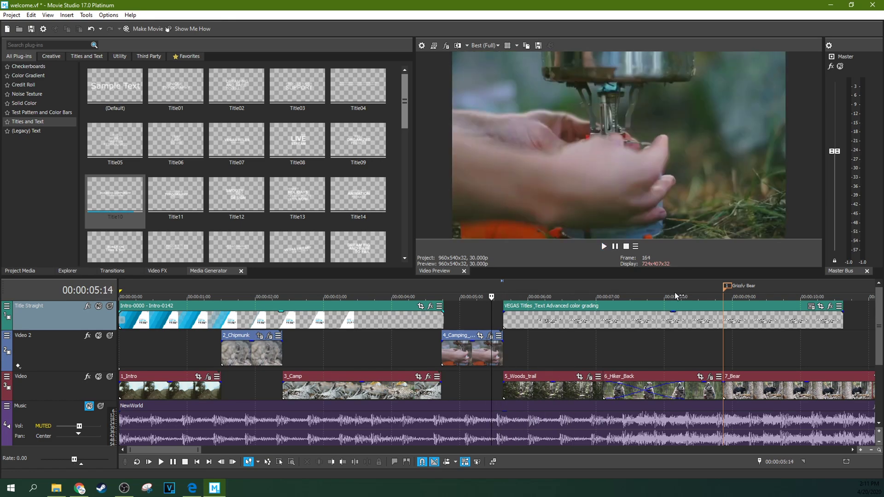
key(space)
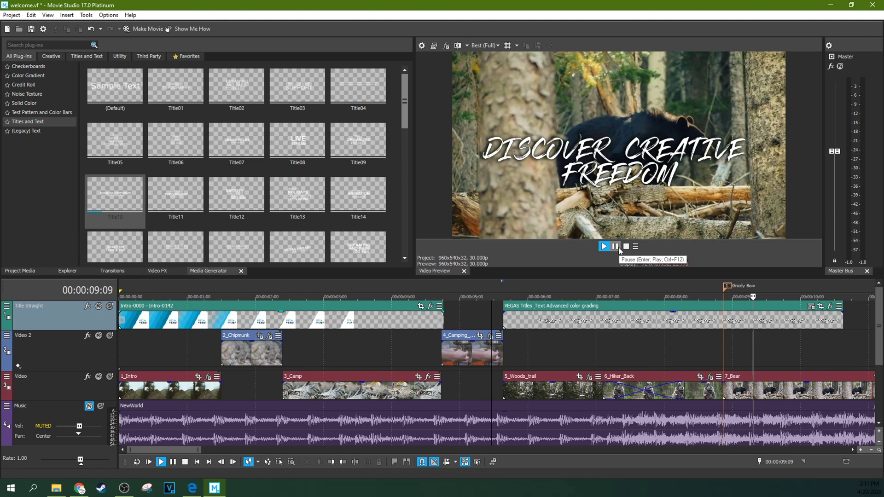
click(616, 247)
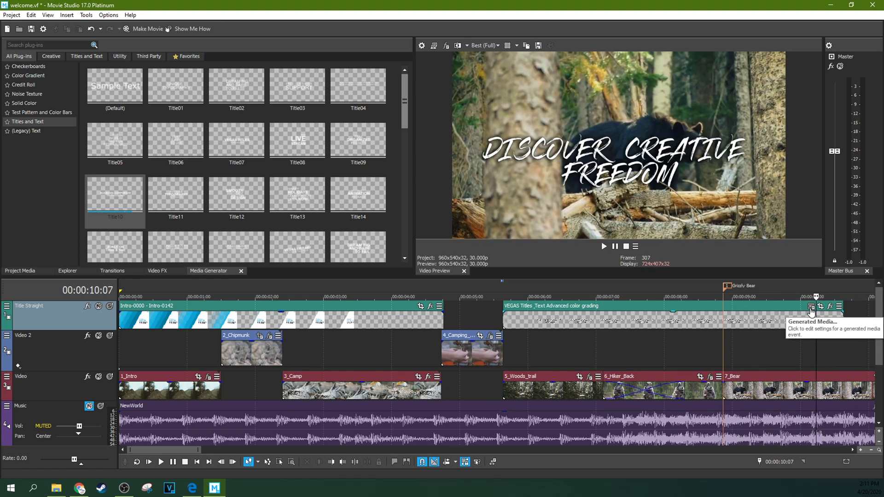
click(811, 306)
- Change the title animation to Title18 and preview it from around 5 seconds
click(280, 260)
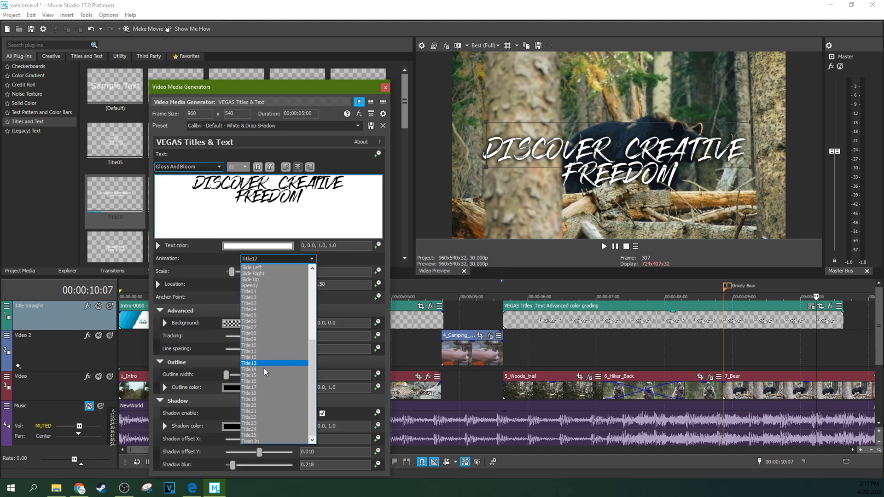
click(256, 391)
click(487, 318)
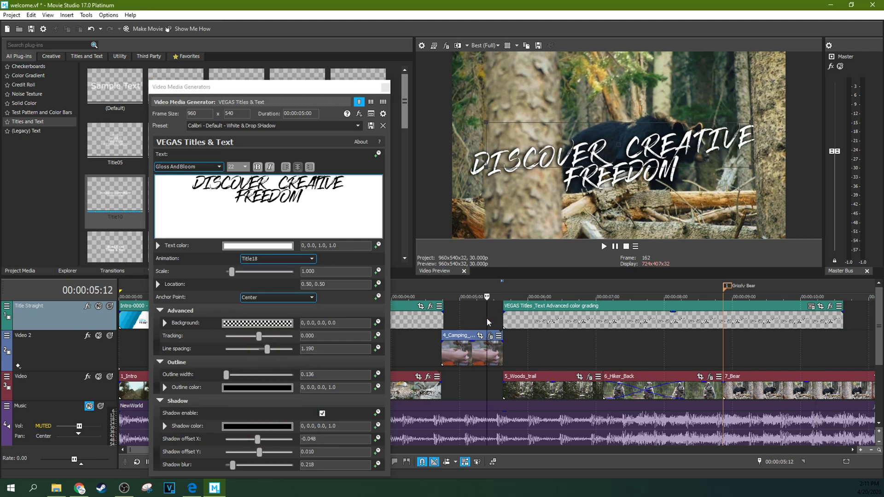
key(space)
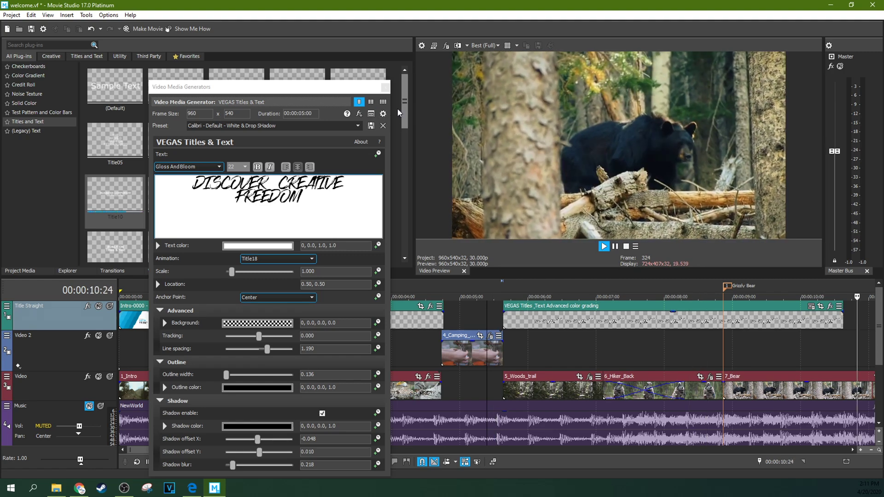
scroll(460, 350, down, 3)
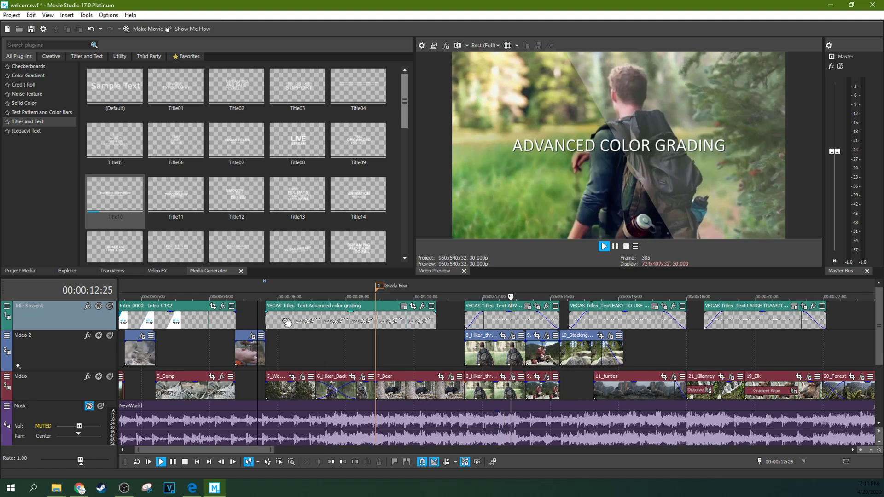
click(266, 317)
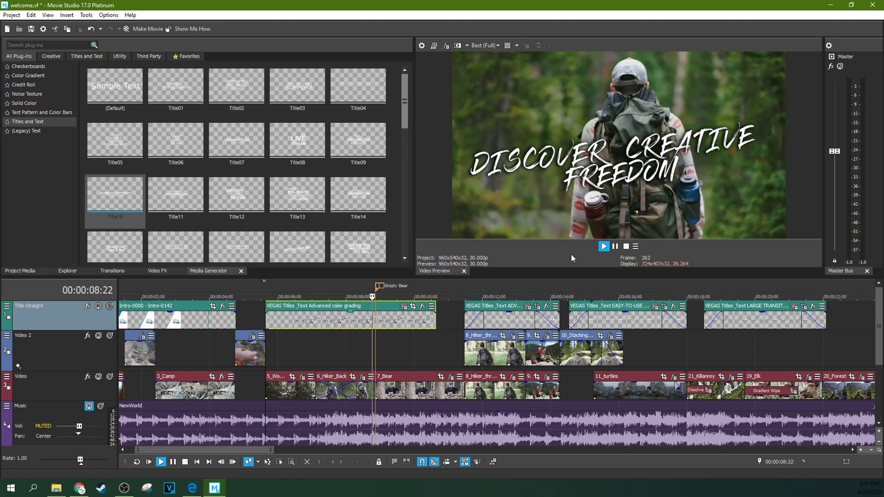
key(space)
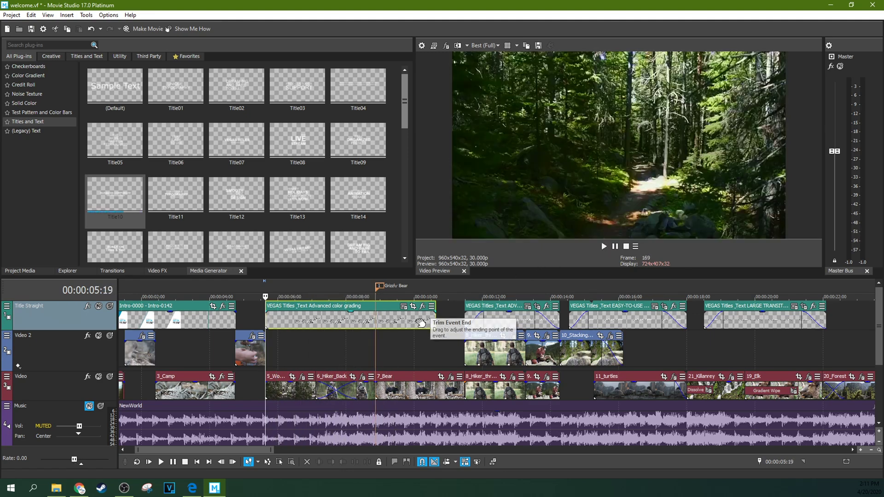
key(space)
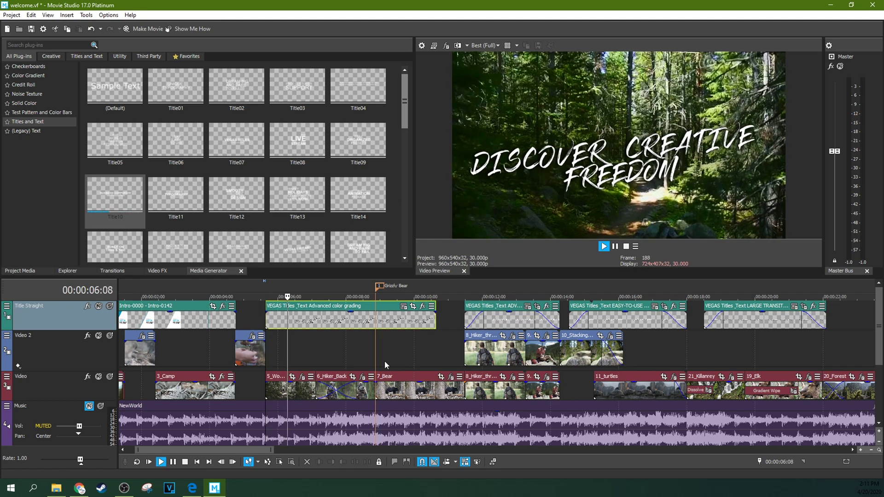
key(space)
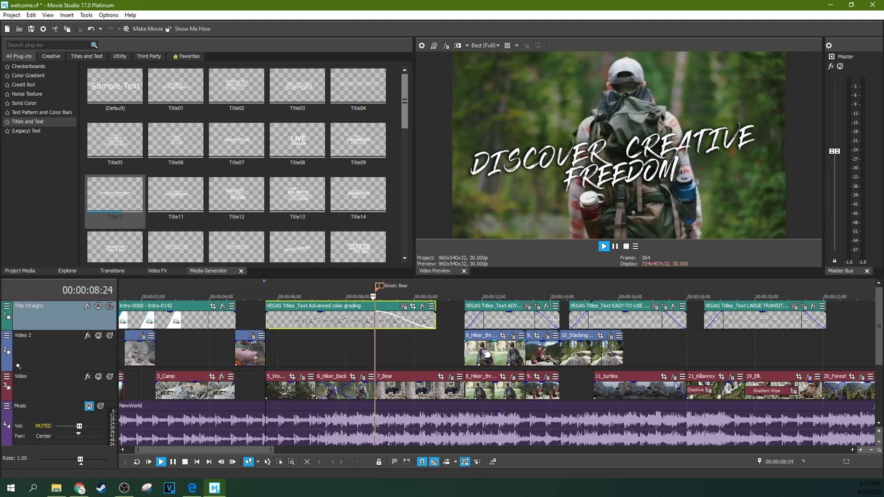
key(space)
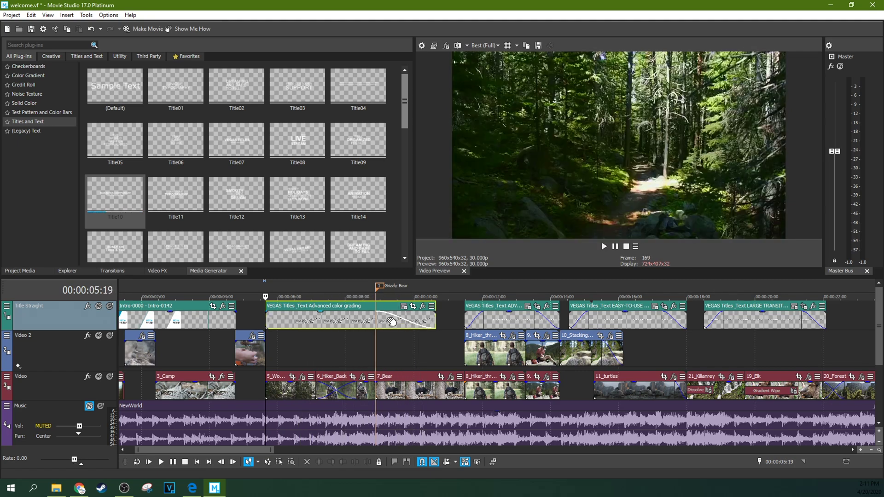
right_click(384, 322)
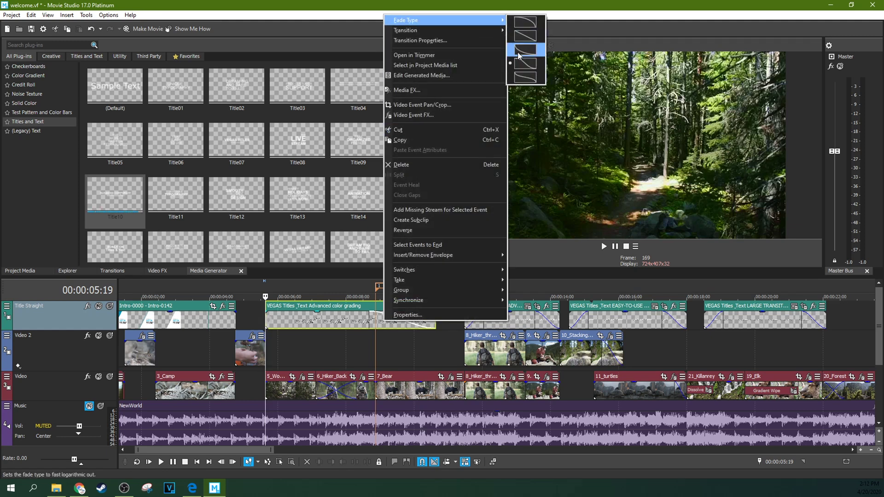
- Give the title a fast logarithmic fade-out and play back to check it
click(524, 49)
click(354, 341)
key(space)
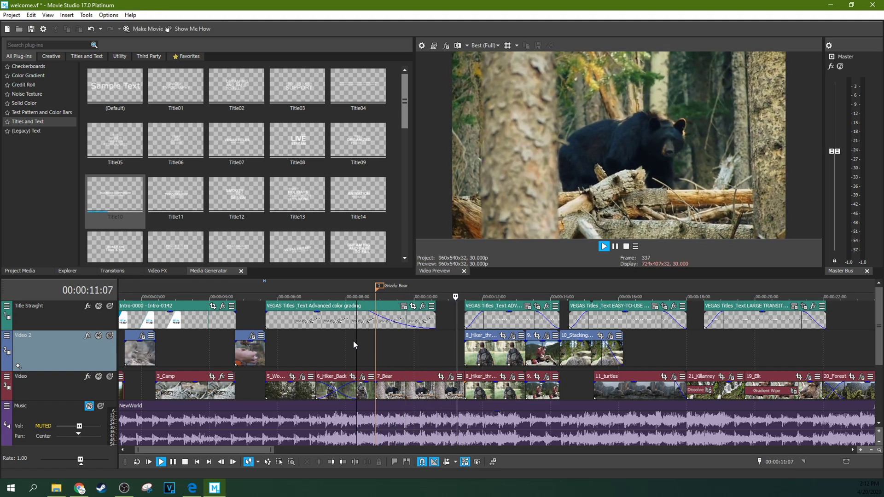
key(space)
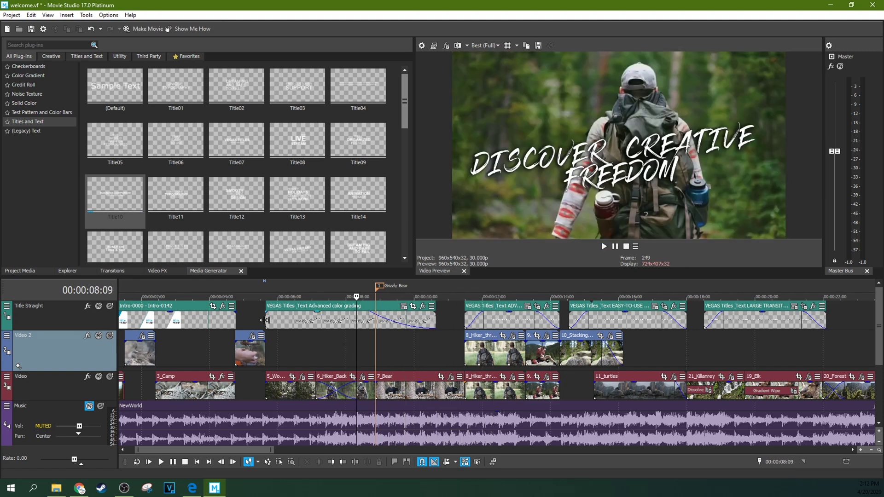
- Replay the title from its start, then scrub to the bear shot around 8 seconds
click(265, 319)
key(space)
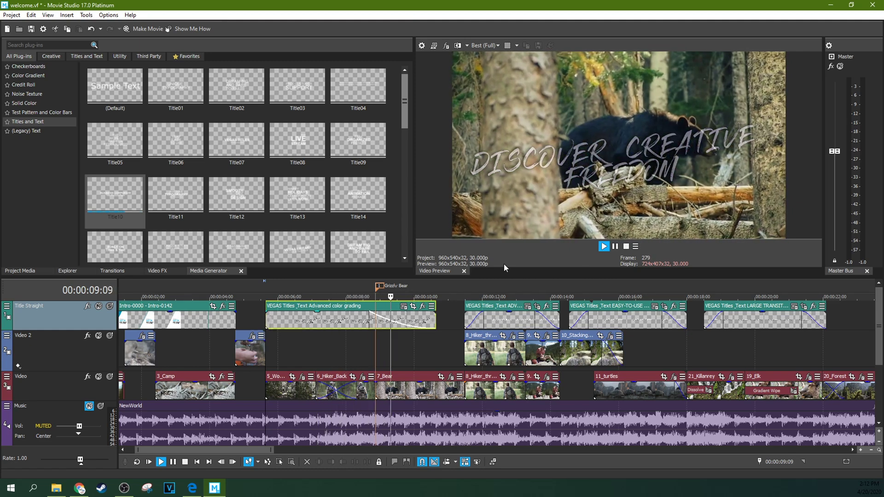
key(space)
click(383, 320)
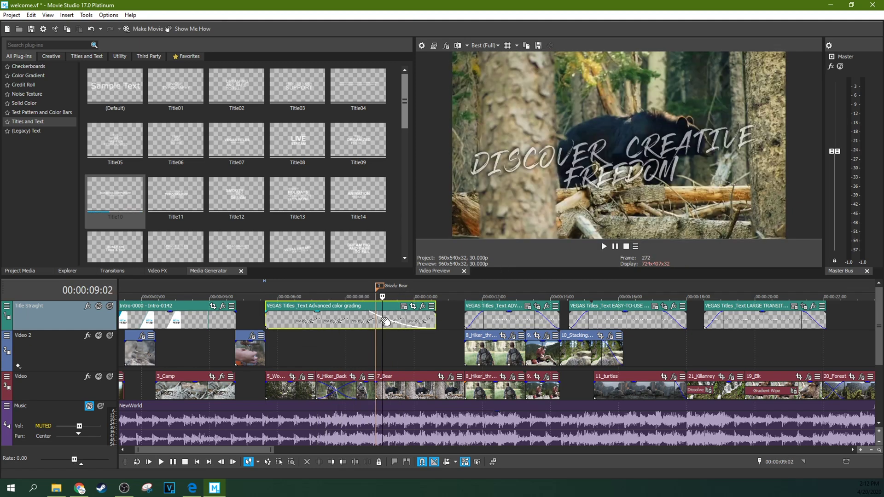
click(344, 333)
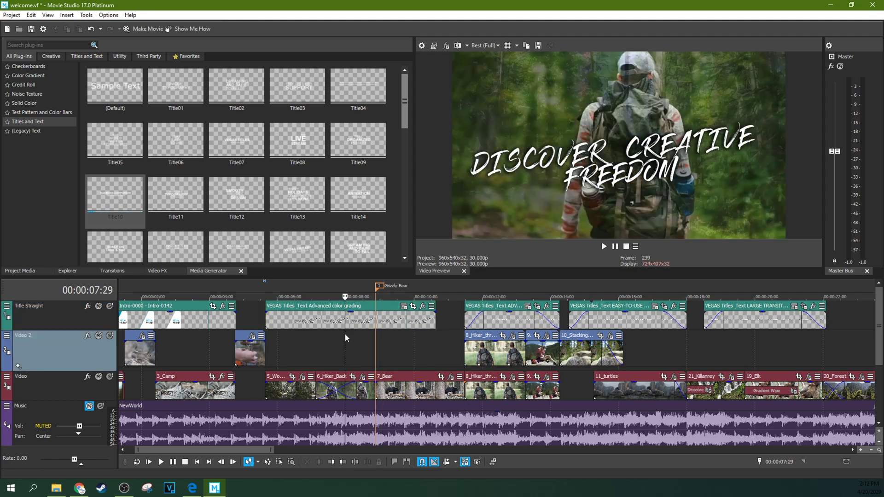
click(351, 317)
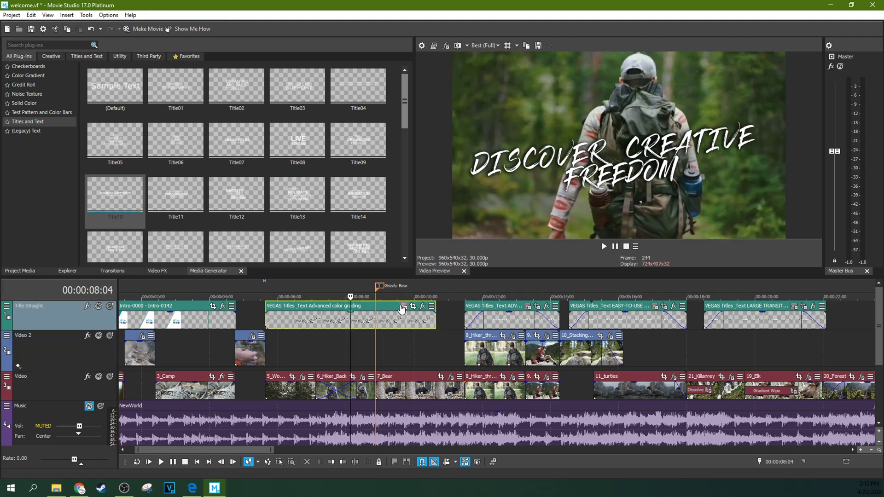
- Set the title's animation to Title19 and close the generator settings
click(403, 307)
click(299, 258)
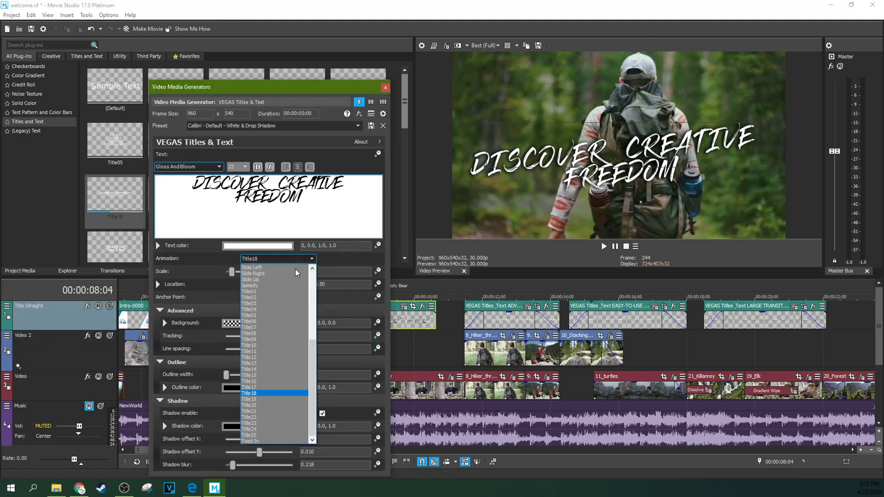
click(254, 399)
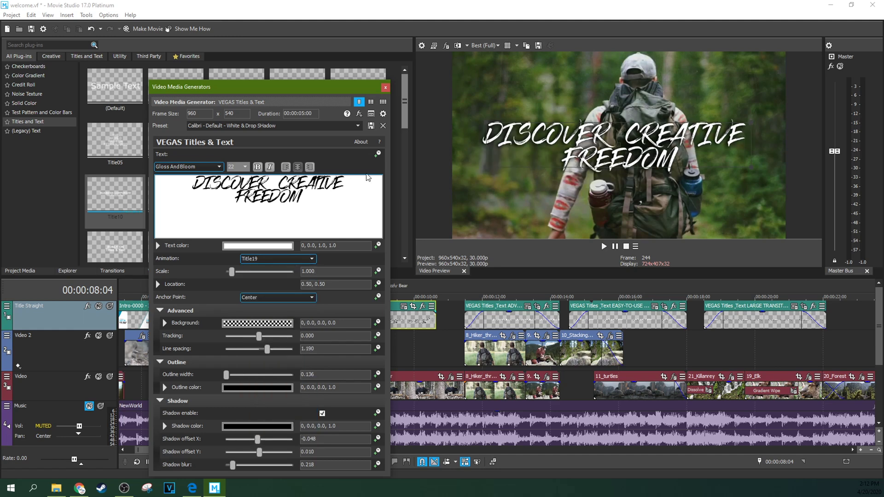
click(386, 88)
- Preview the Title19 animation several times from just before the title
click(252, 312)
key(space)
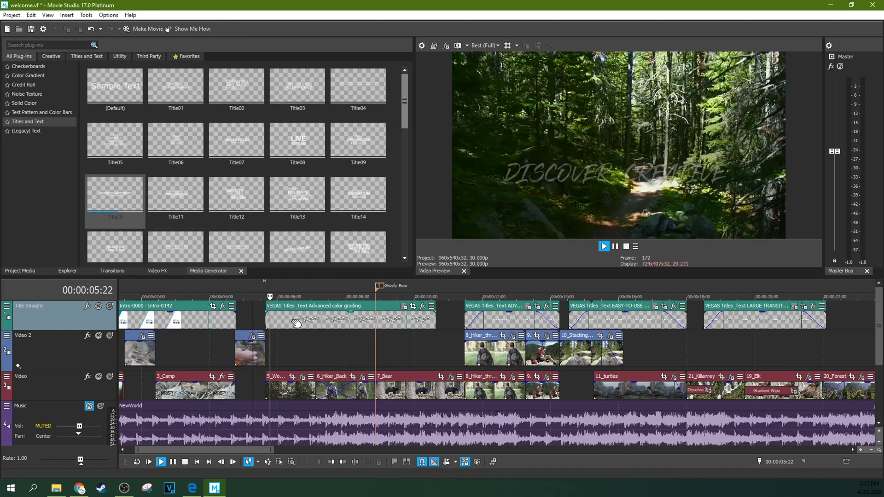
key(space)
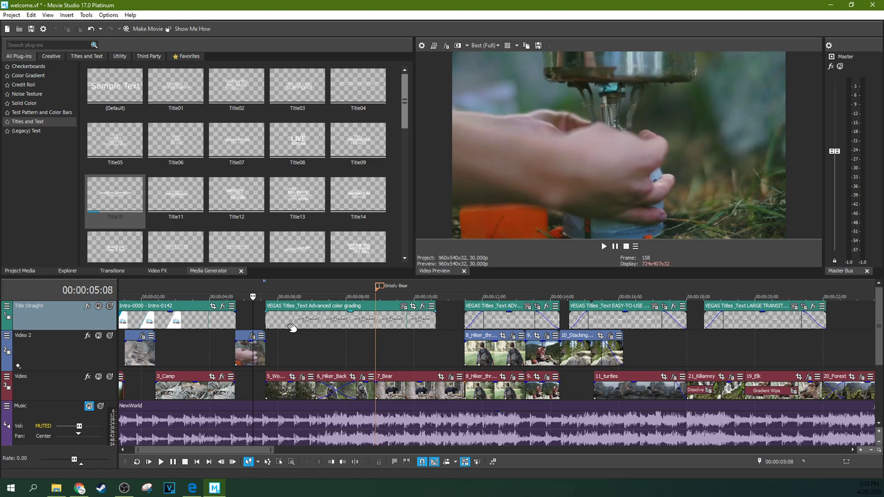
click(261, 322)
key(space)
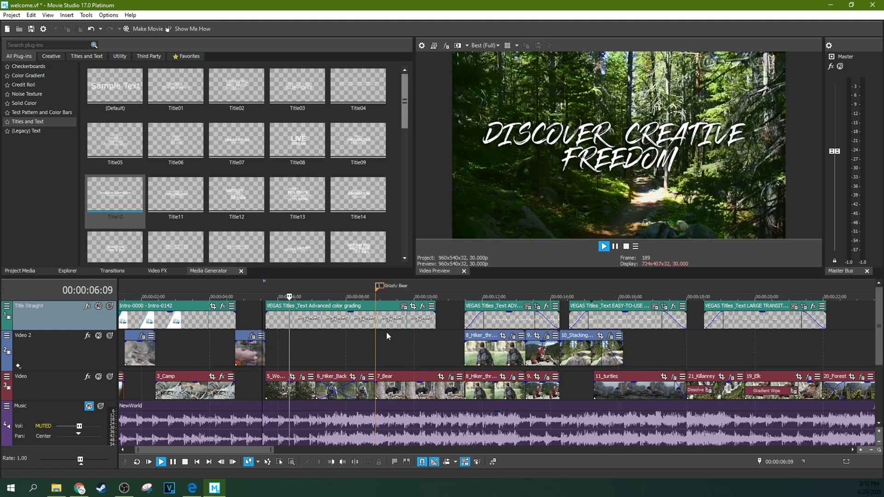
key(space)
key(space)
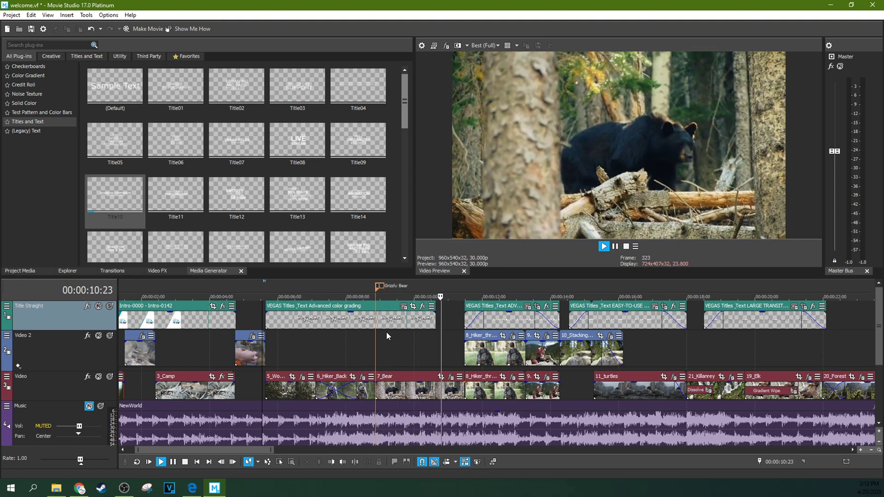
key(space)
- Add an exclamation mark to the title text so it reads DISCOVER CREATIVE FREEDOM!
click(403, 307)
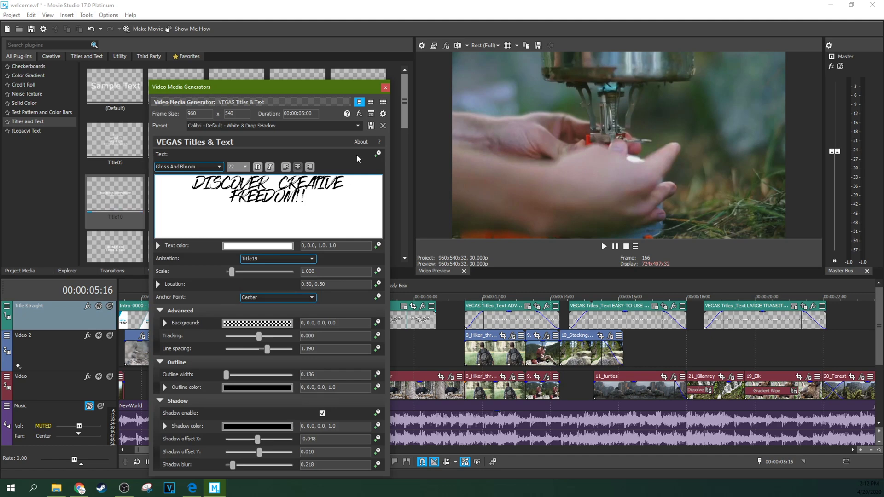
click(385, 87)
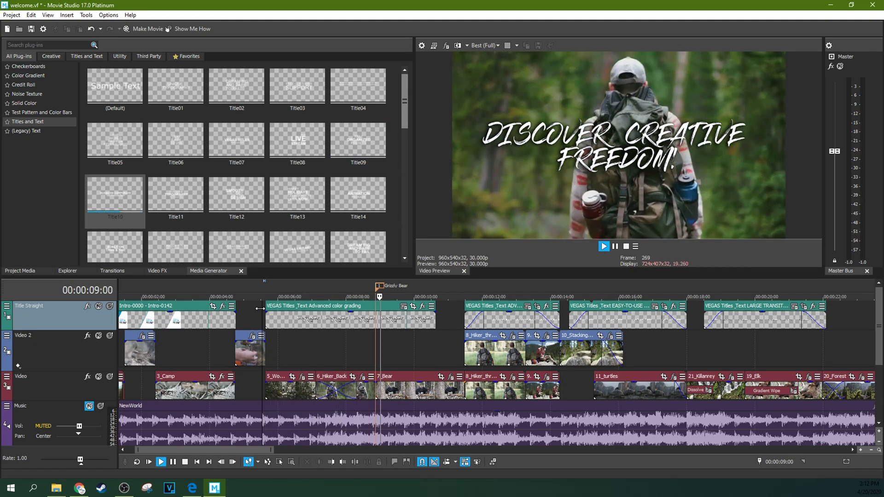
click(614, 247)
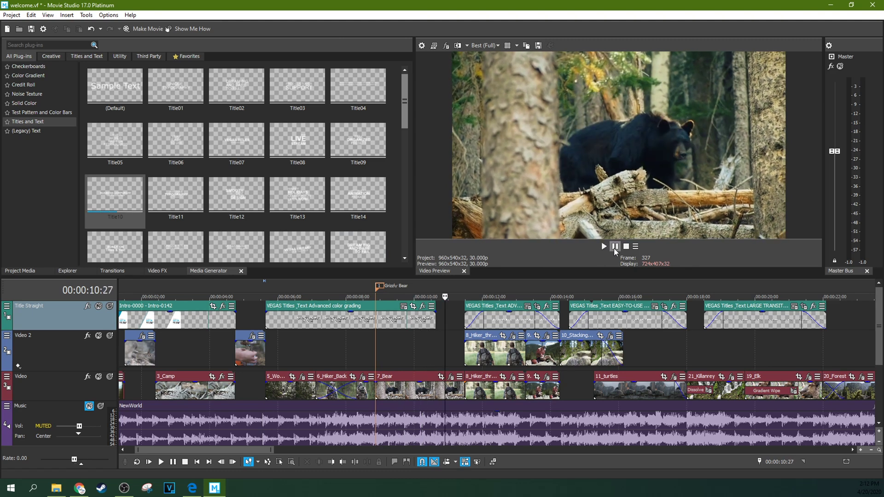
- Switch the title animation to Title20 and place the playhead just before the title
click(403, 307)
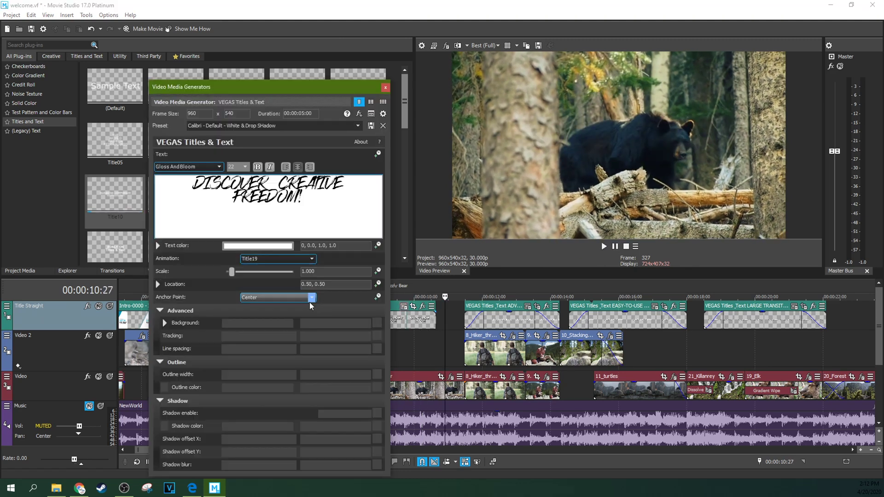
click(294, 258)
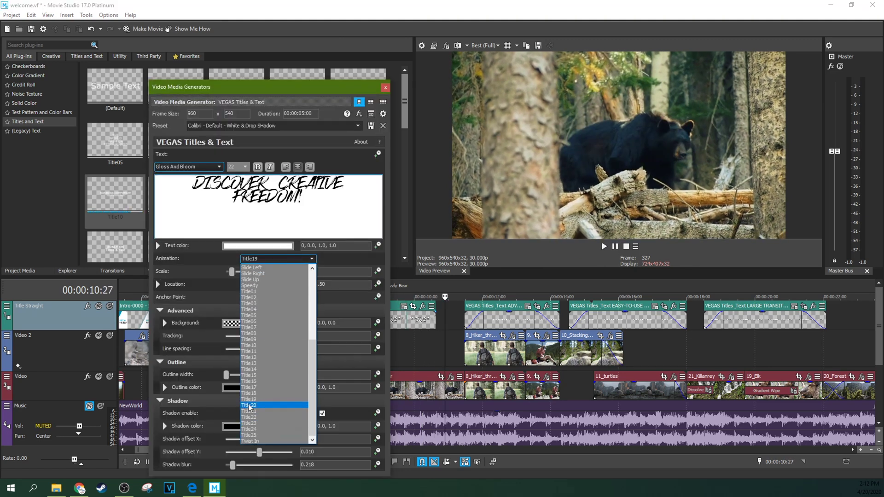
click(249, 406)
click(385, 87)
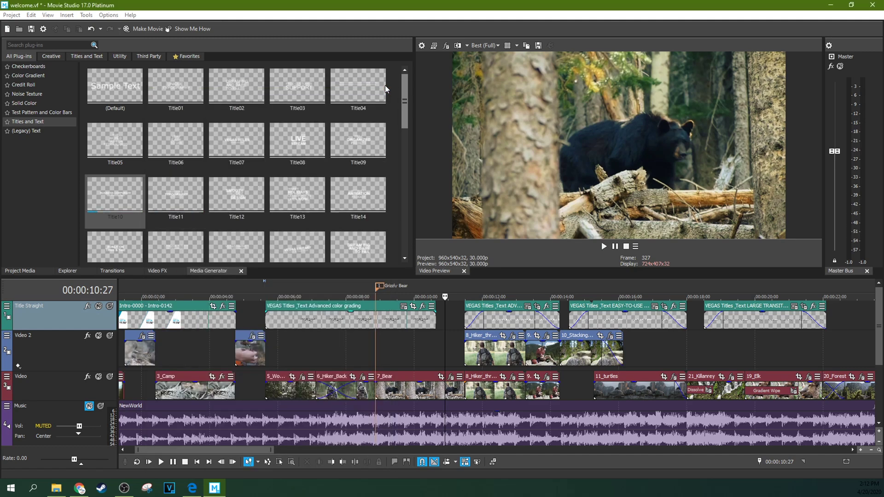
click(264, 321)
click(258, 317)
key(space)
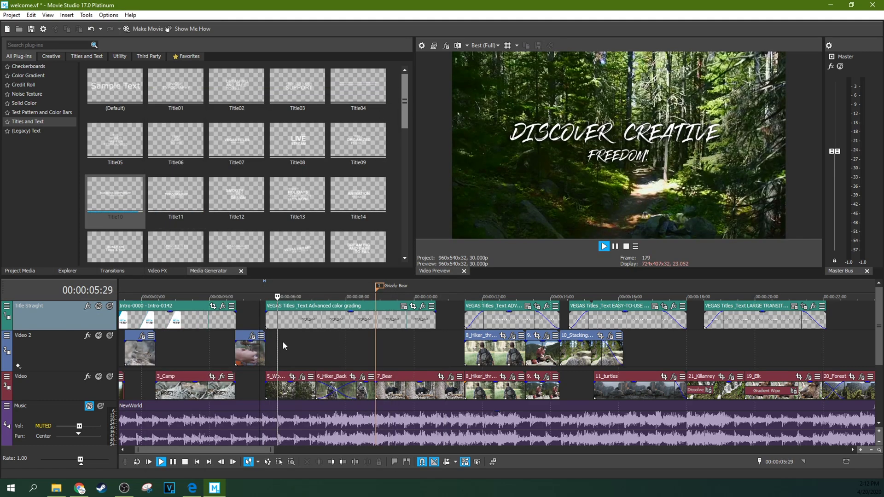
key(space)
key(space)
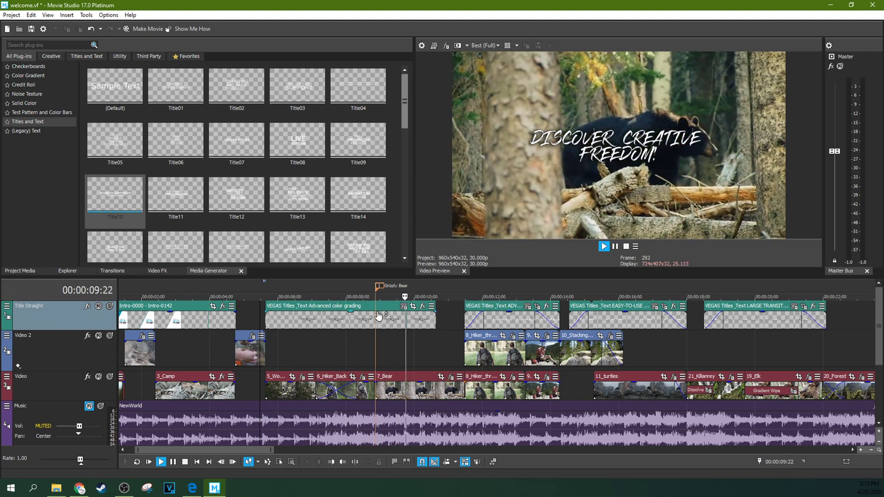
key(space)
key(space)
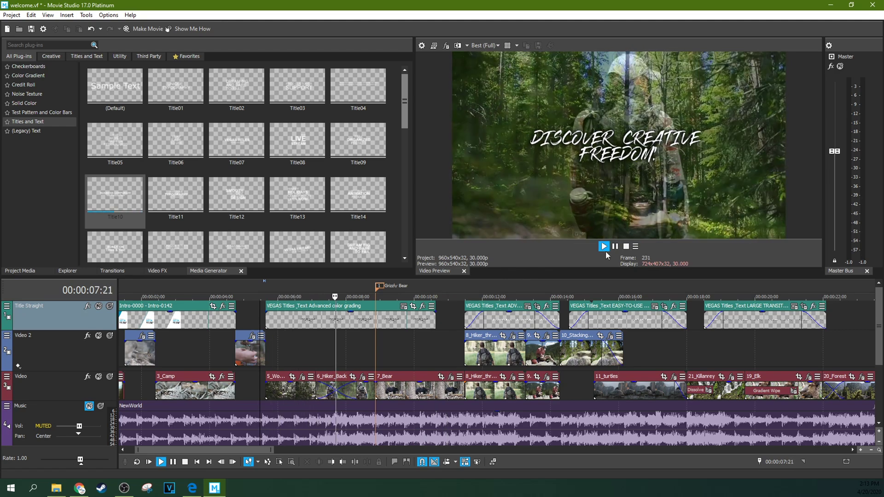
click(615, 247)
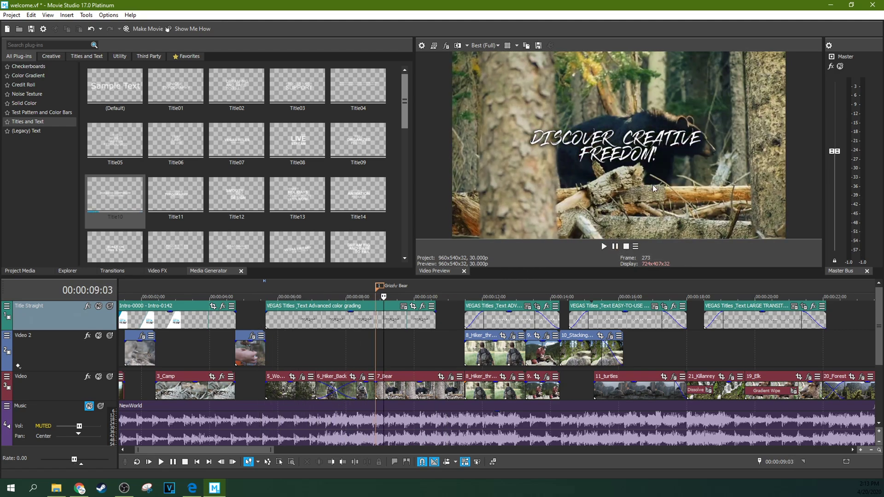
click(266, 315)
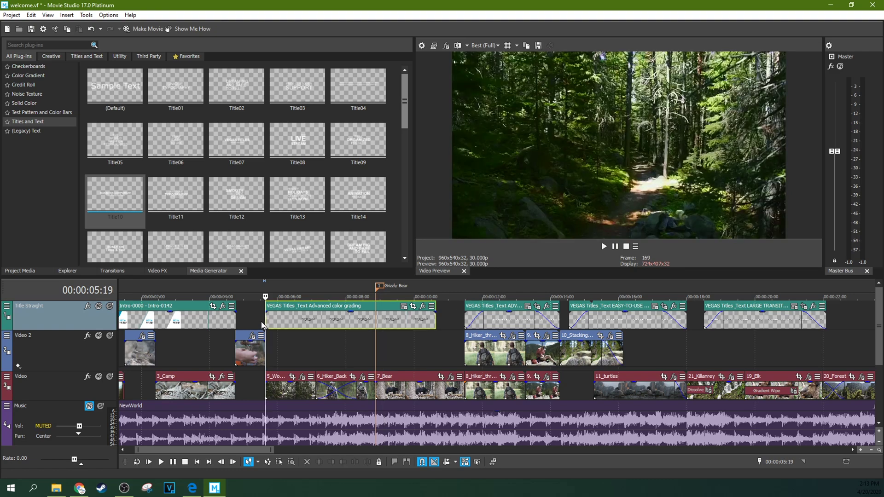
key(space)
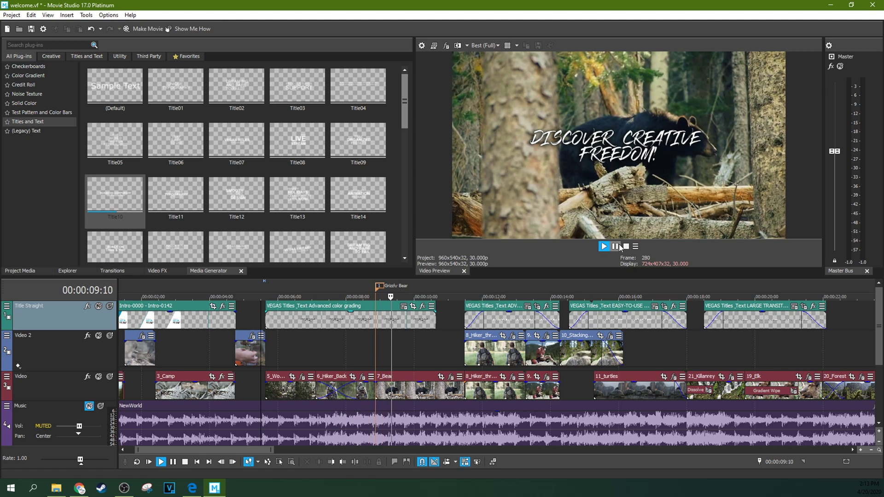
click(615, 247)
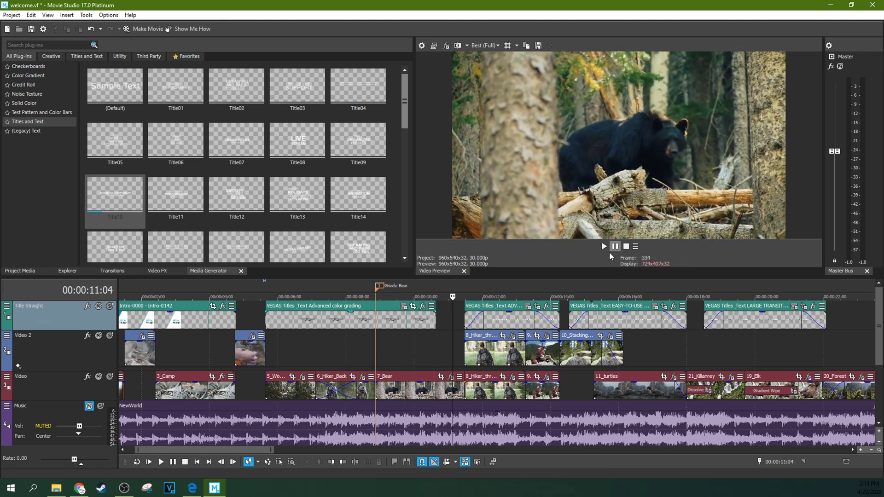
- Enlarge the video preview area and play the title from its start
drag(588, 283, 589, 308)
click(269, 351)
key(space)
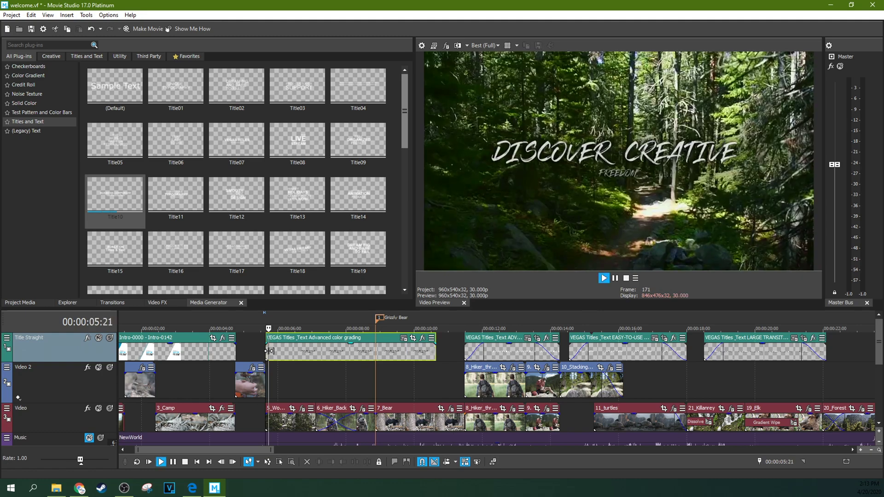
click(615, 278)
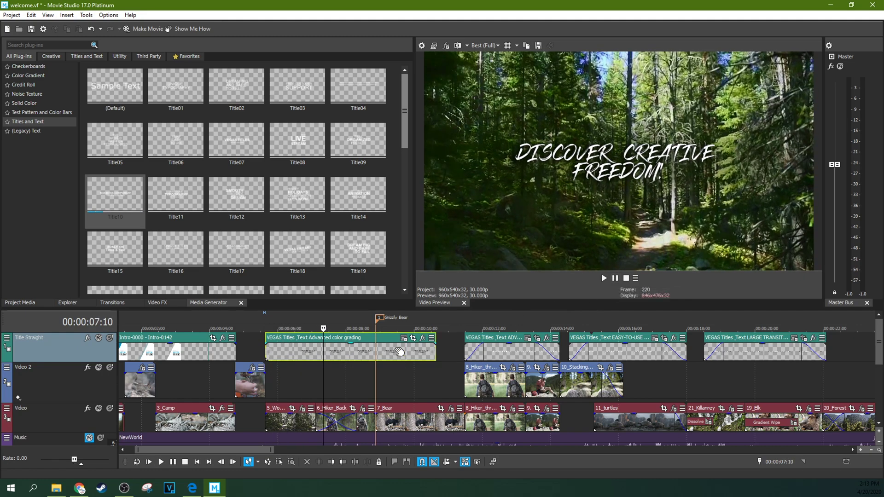
- Apply the Title21 animation to the title and preview it from just before the clip
click(403, 340)
click(276, 259)
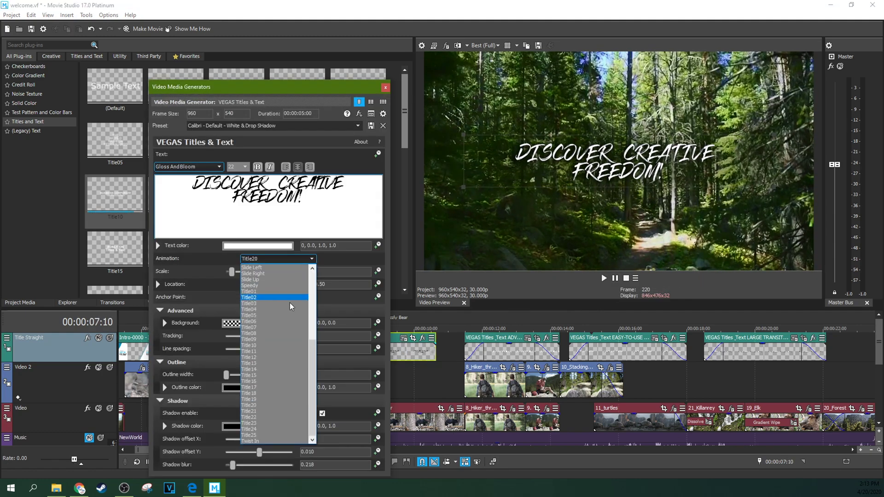
click(273, 414)
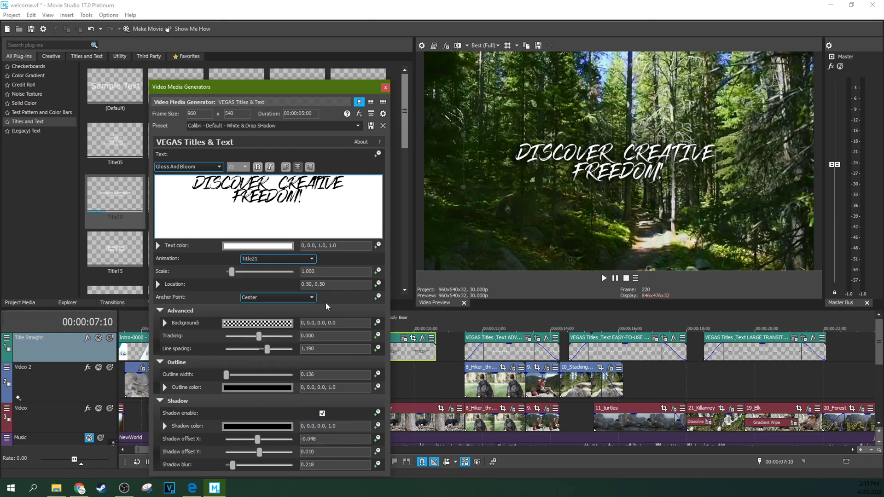
click(385, 88)
click(261, 349)
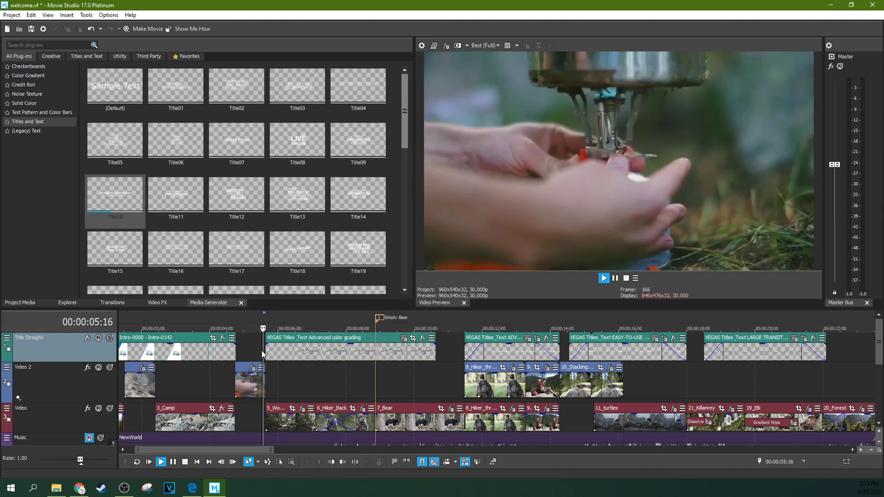
key(space)
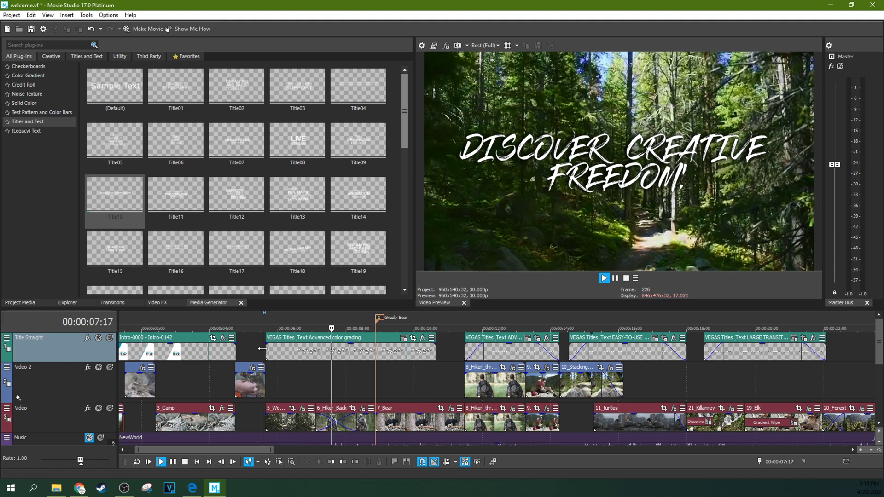
key(space)
key(space)
key(space)
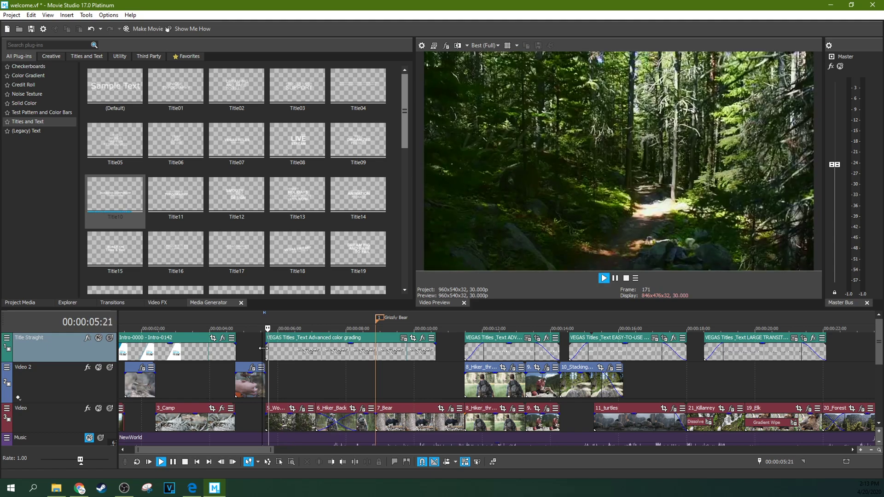
key(space)
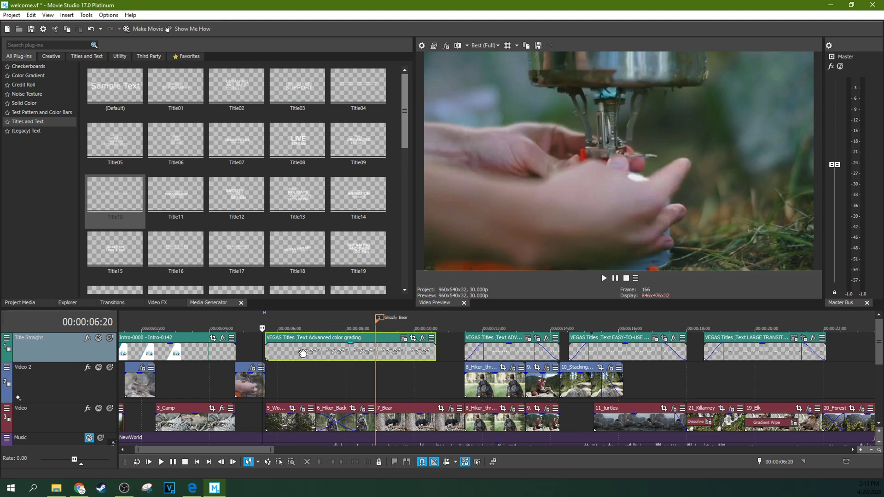
- Inspect Title21 frames over the bear clip and replay the title section from 5:12
click(302, 353)
click(341, 361)
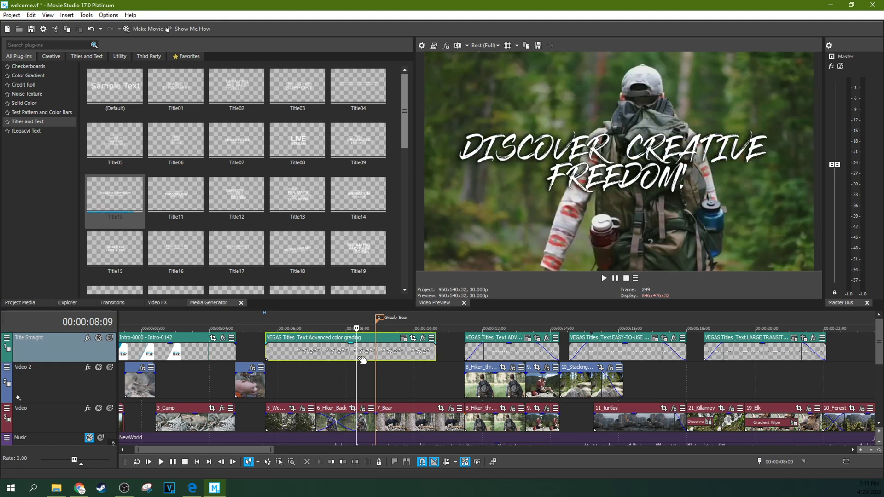
click(387, 356)
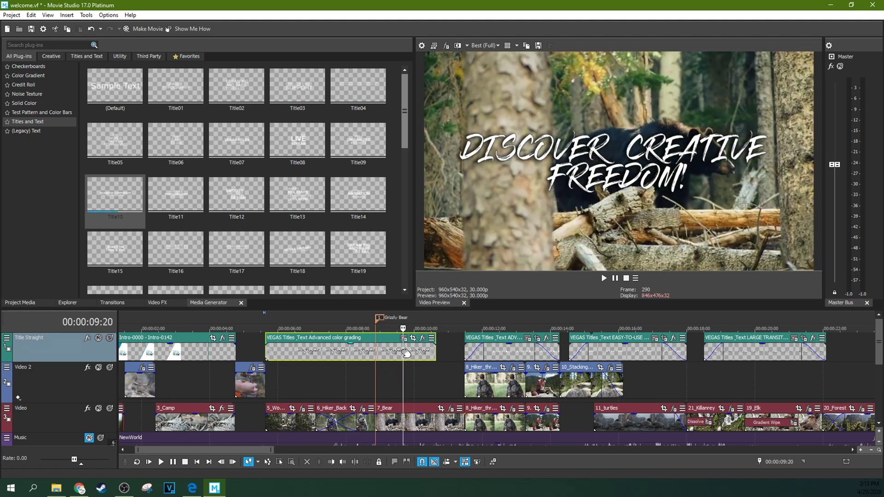
click(328, 352)
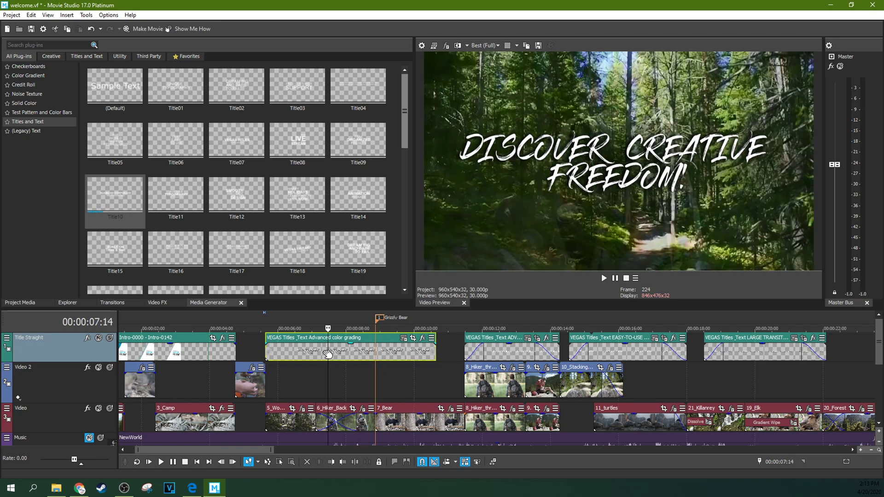
click(257, 350)
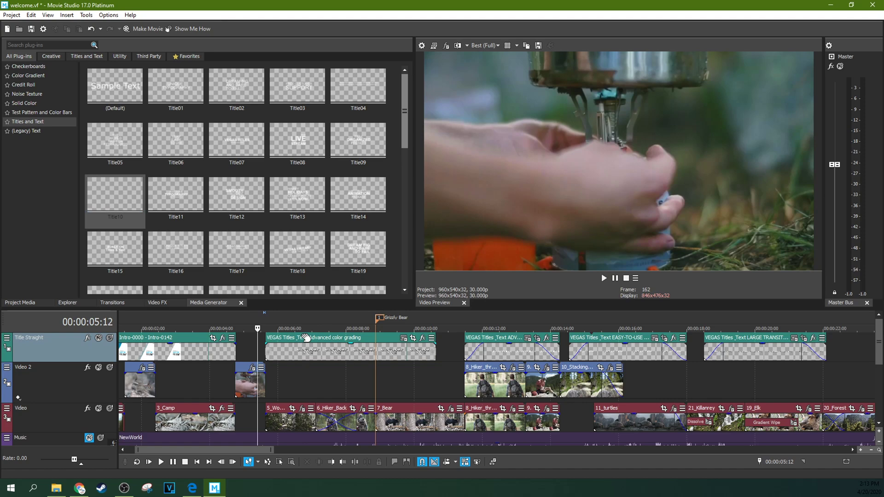
key(space)
key(space)
key(space)
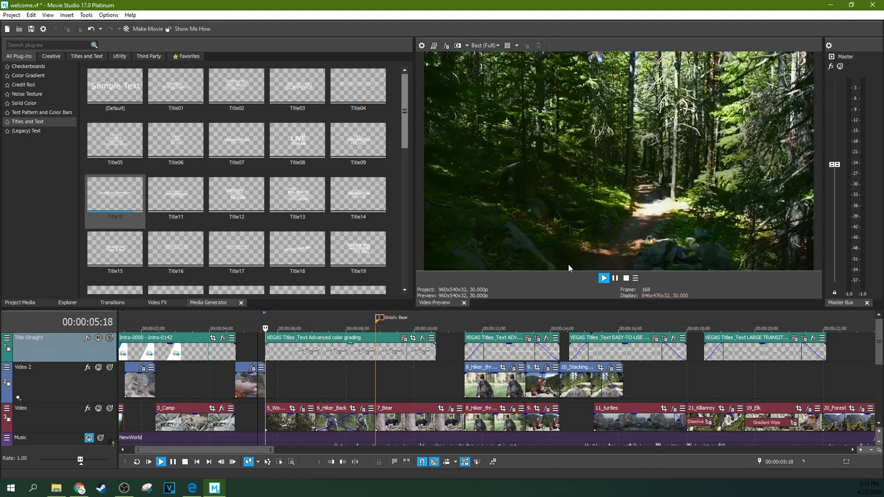
key(space)
key(space)
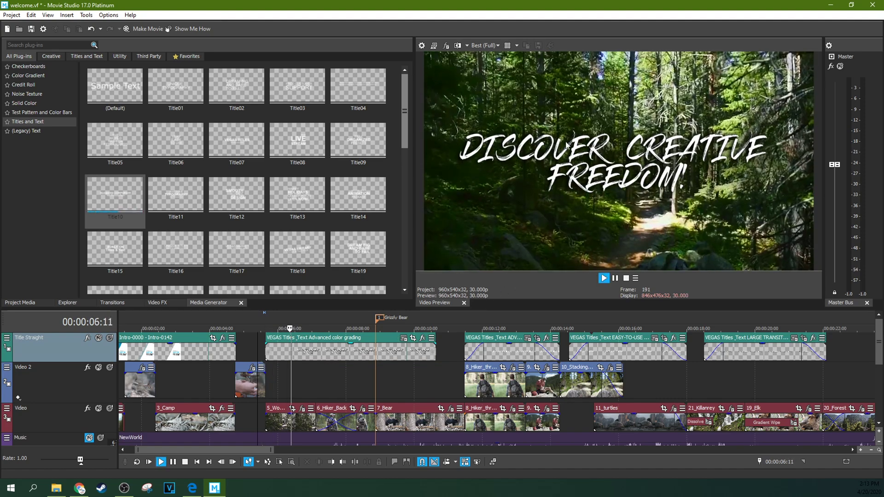
key(space)
key(space)
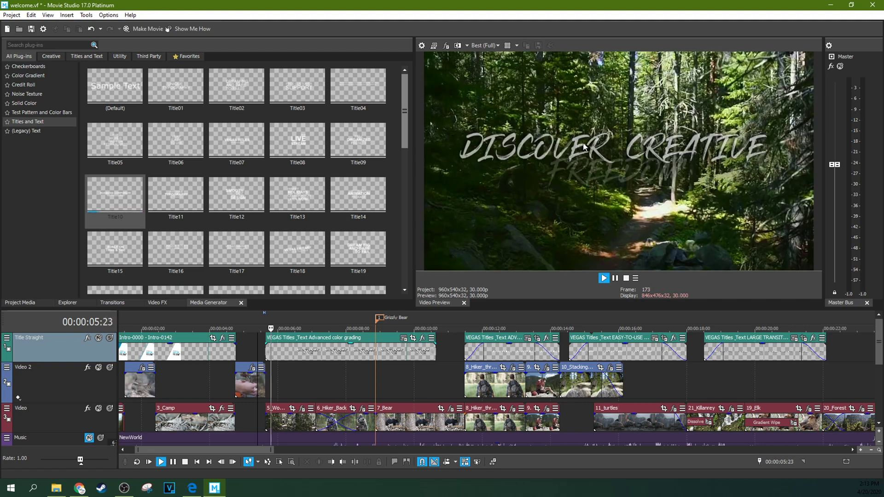
key(space)
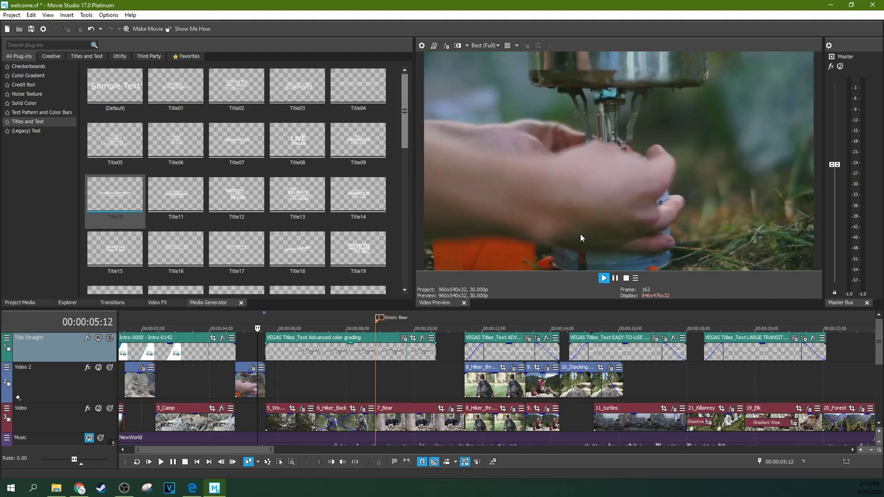
key(space)
key(space)
key(space)
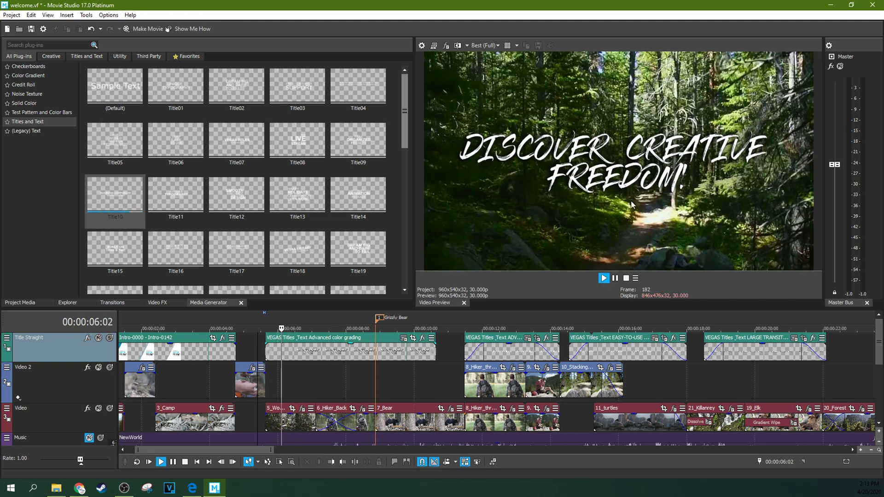
key(space)
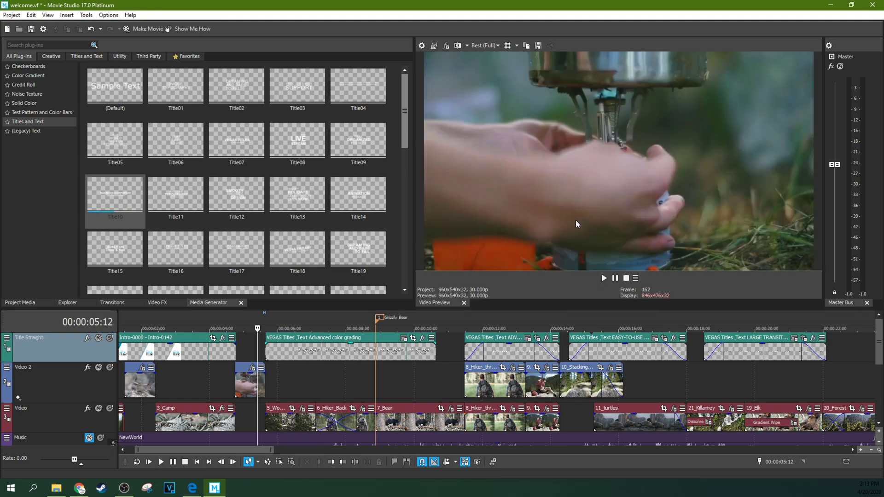
key(space)
key(space)
key(space)
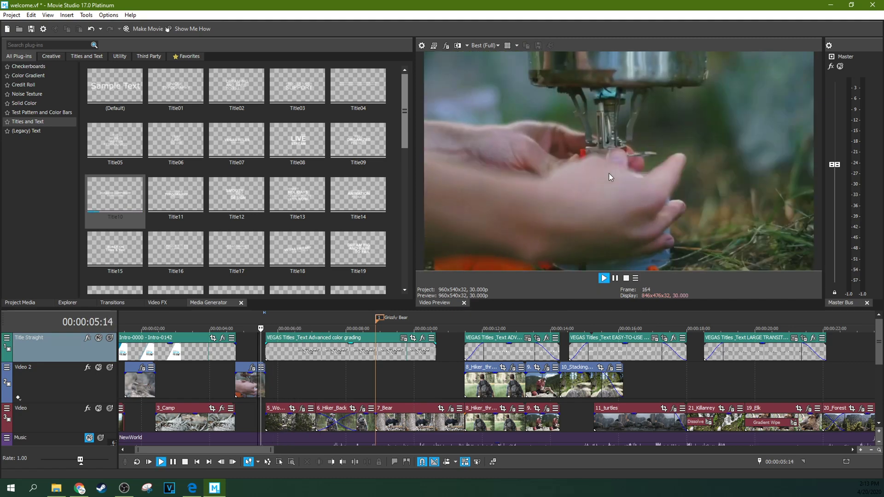
key(space)
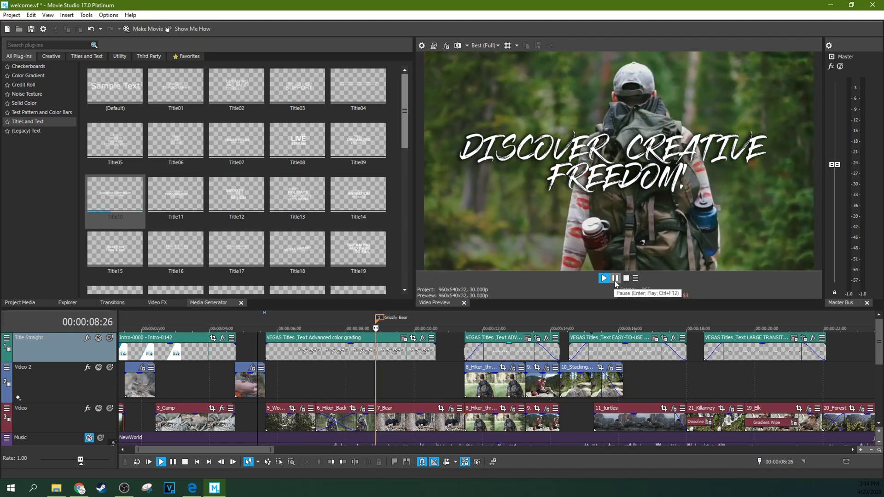
- Change the title's animation preset from Title21 to Title22
click(402, 343)
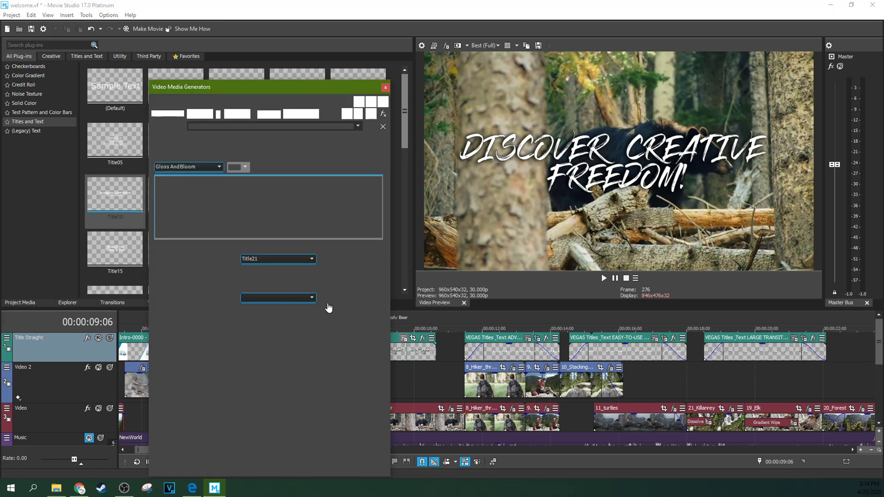
click(311, 258)
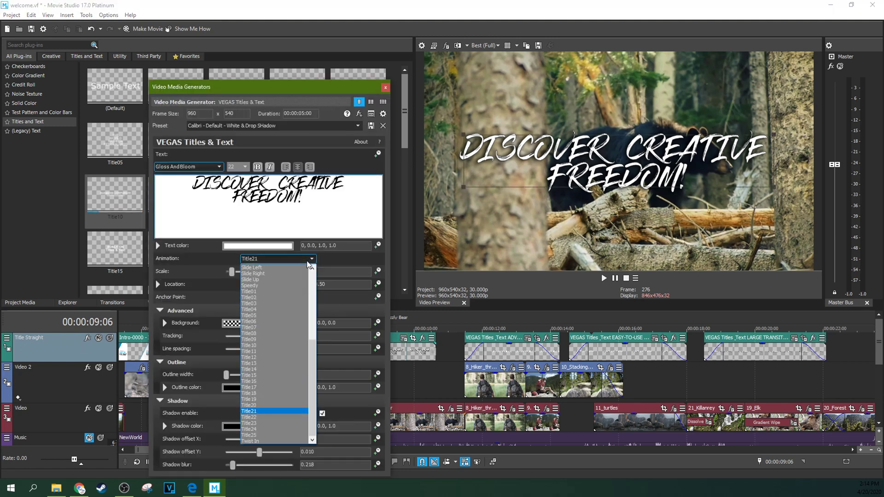
click(260, 417)
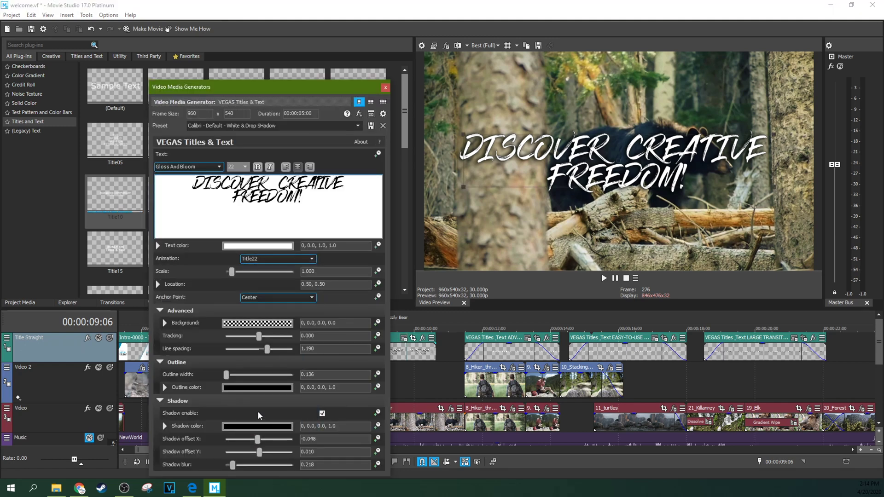
- Close the title settings and play the Title22 animation from just before the title
click(384, 87)
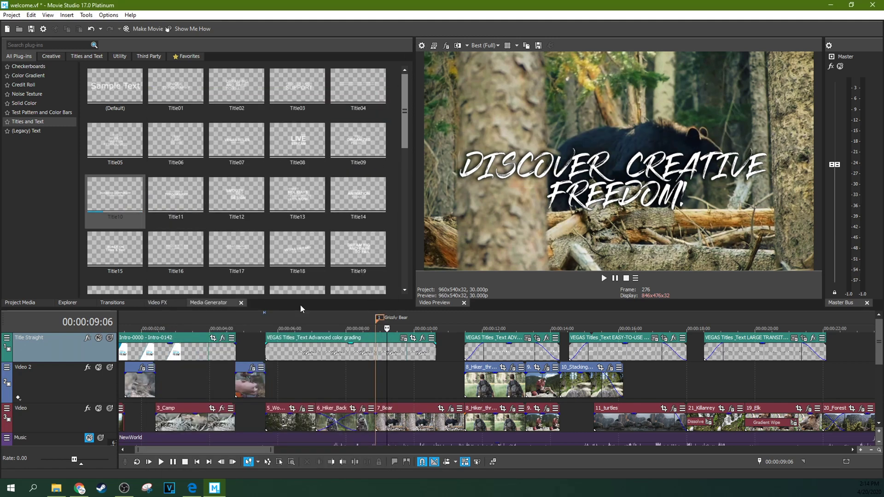
click(260, 353)
key(space)
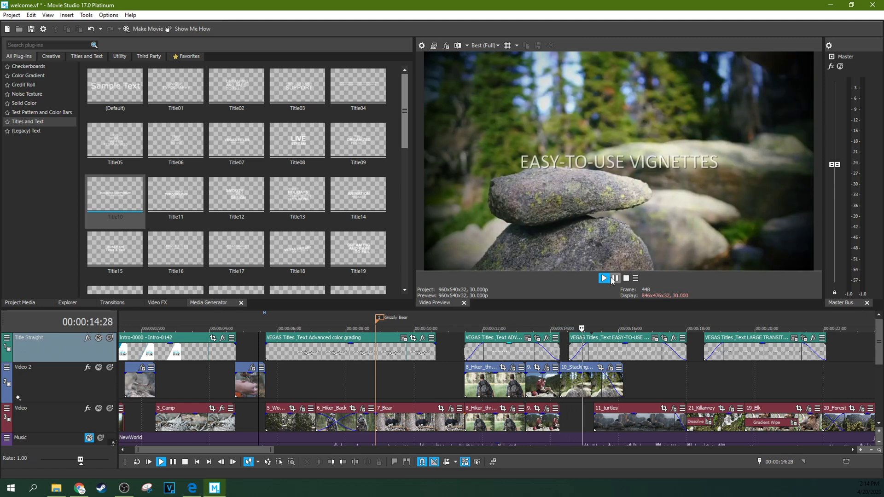
click(614, 278)
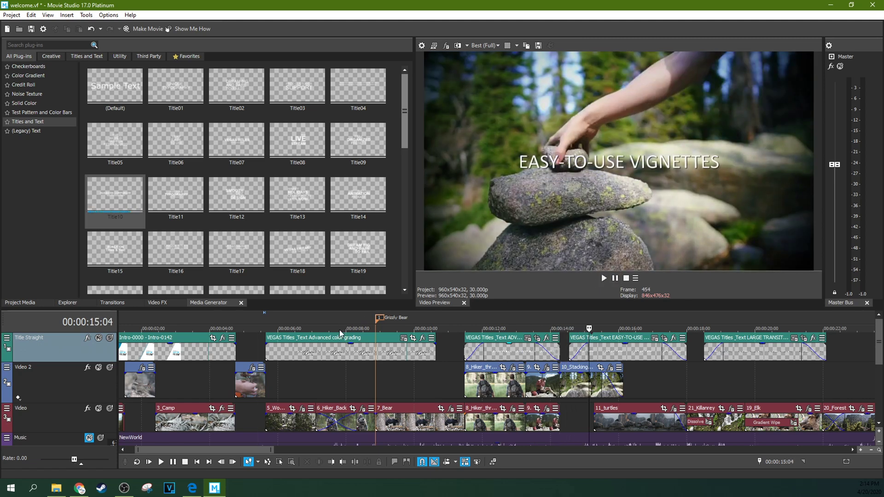
- Return to 5:12 and replay the title section, pausing on the bear shot
click(257, 349)
scroll(295, 348, up, 3)
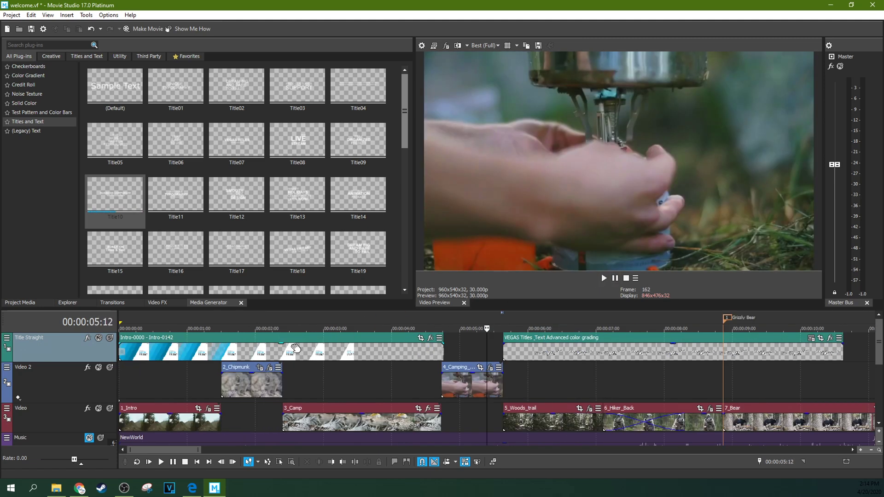
scroll(362, 352, down, 1)
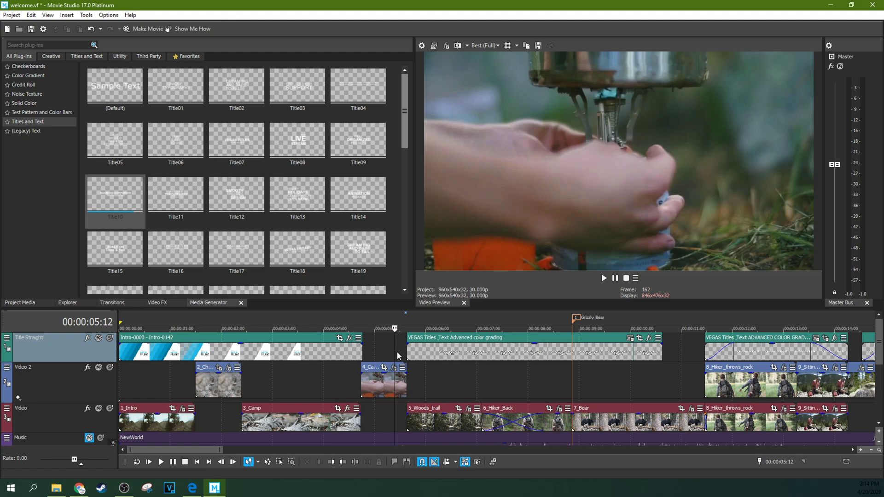
key(space)
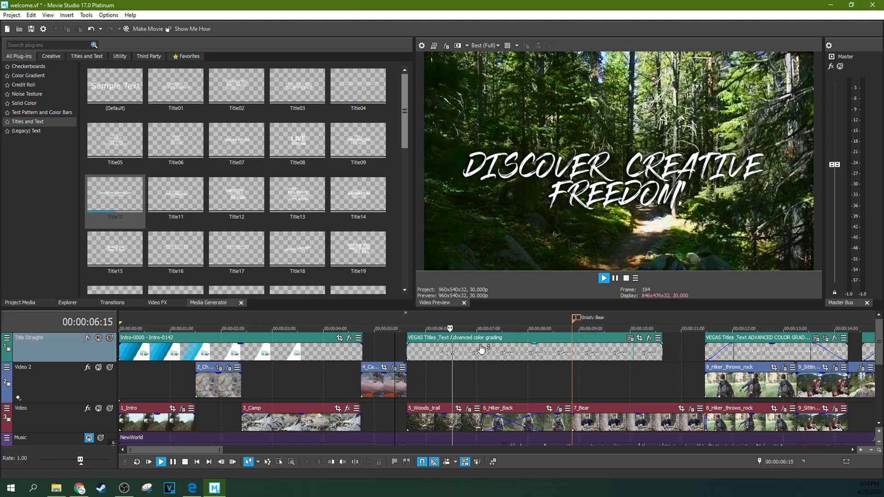
key(space)
key(space)
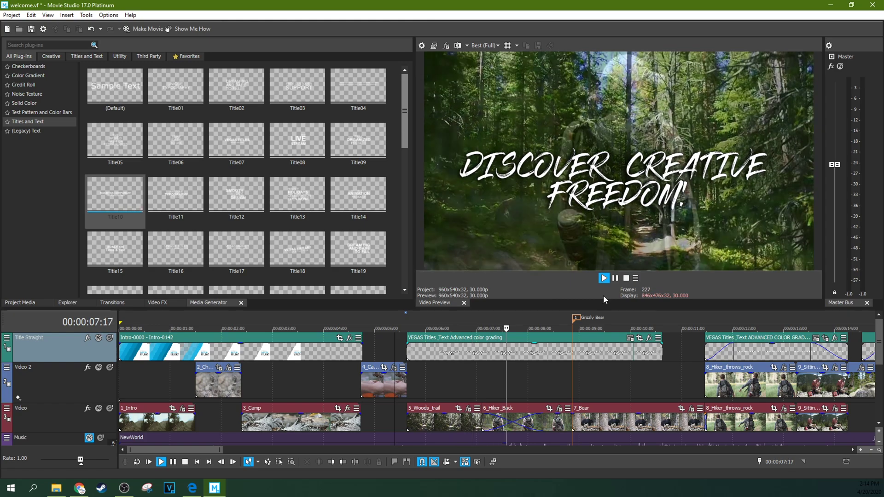
key(space)
key(space)
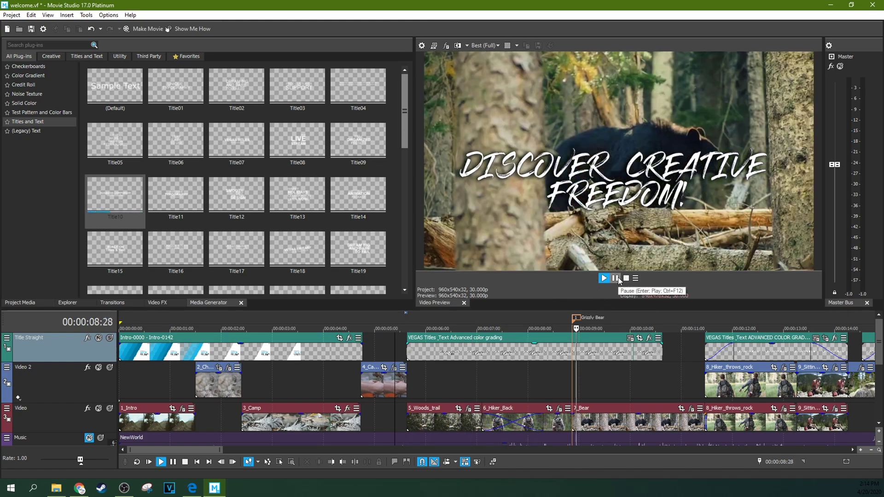
click(604, 279)
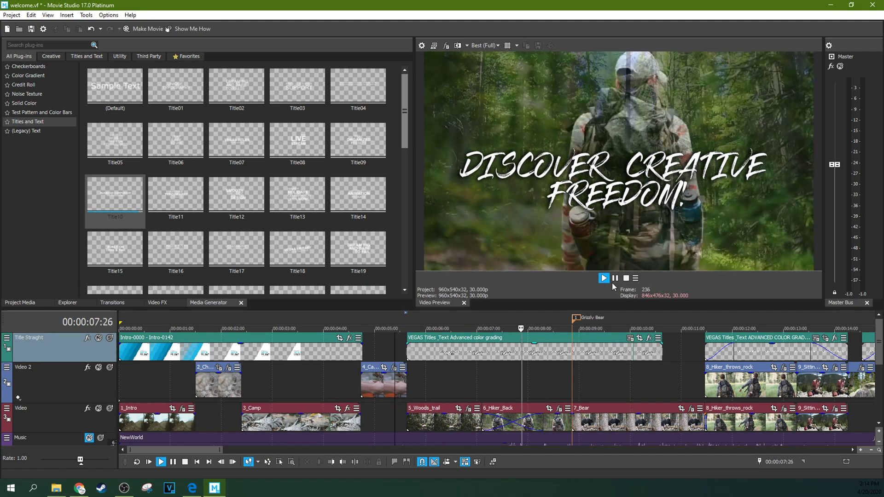
click(614, 279)
scroll(640, 352, down, 2)
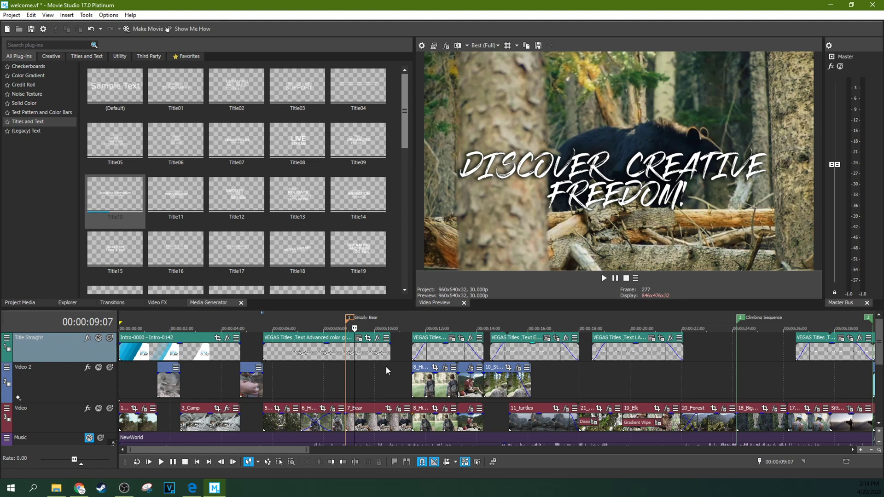
- Toggle the Color Grading workspace, scrub the title back to 7:12, and reopen its settings
key(alt+d)
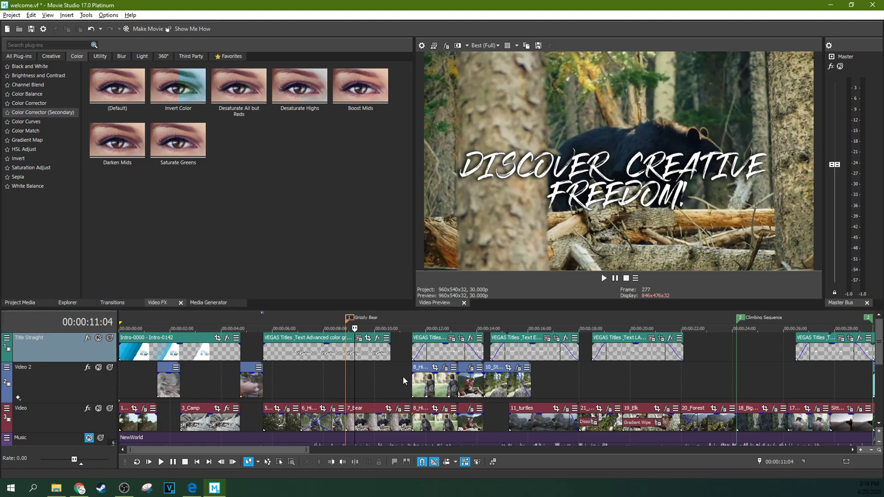
click(403, 377)
click(362, 379)
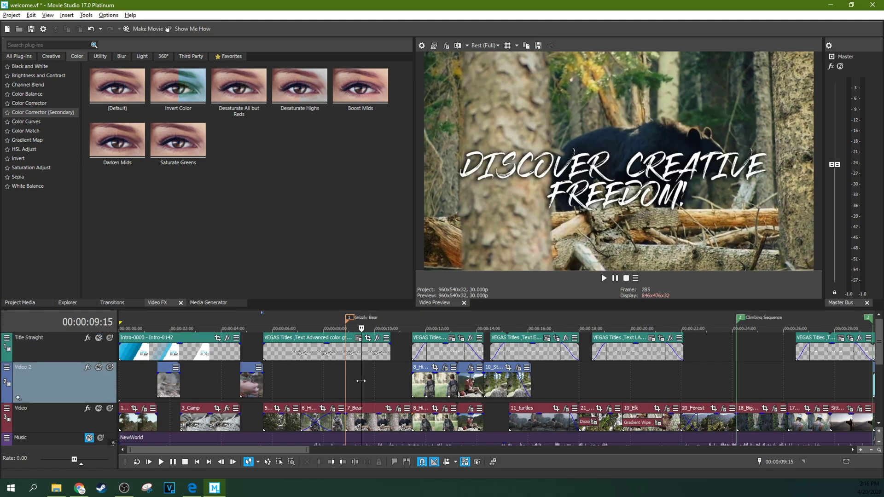
click(338, 377)
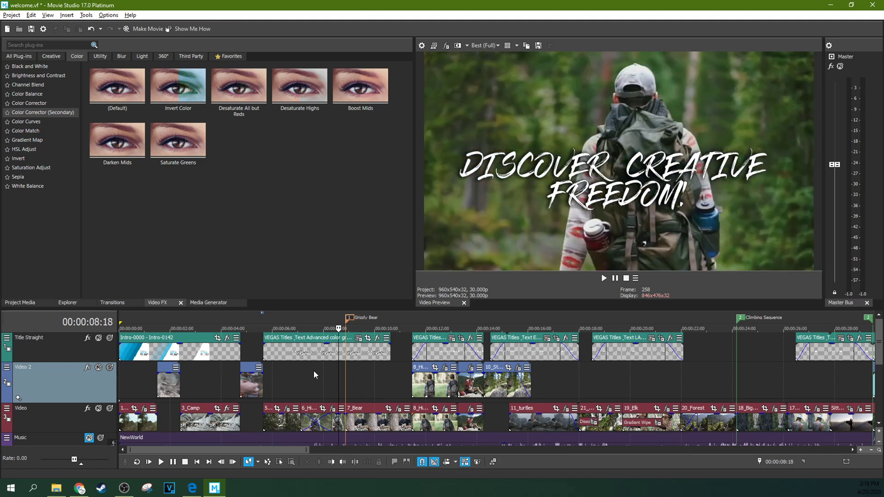
click(308, 368)
click(264, 352)
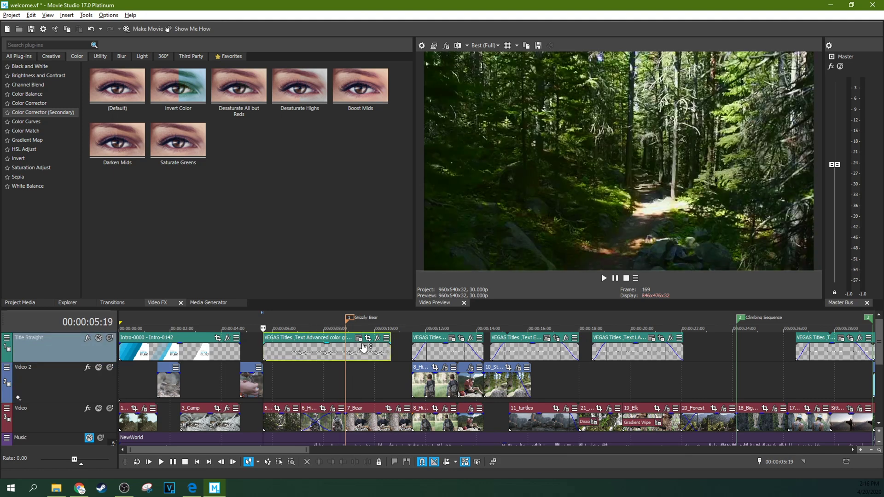
click(358, 338)
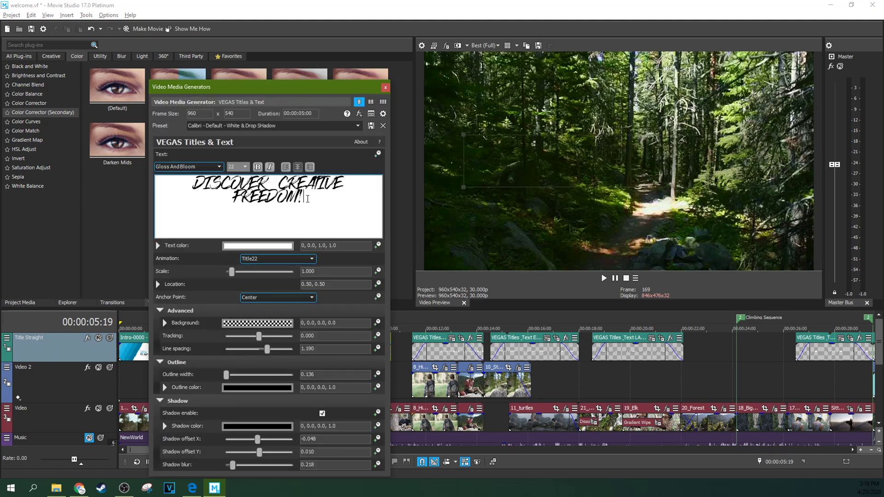
- Change the title's animation to Title23 and close the generator settings
drag(305, 198, 209, 187)
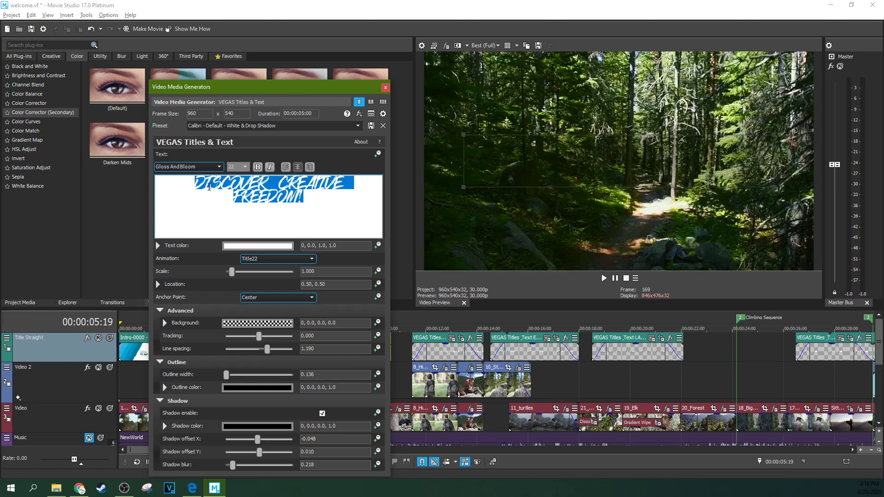
click(296, 223)
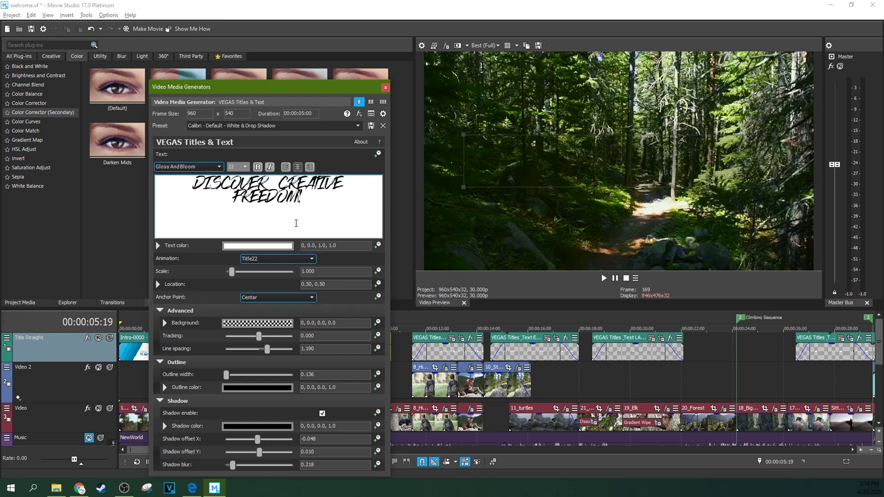
click(288, 258)
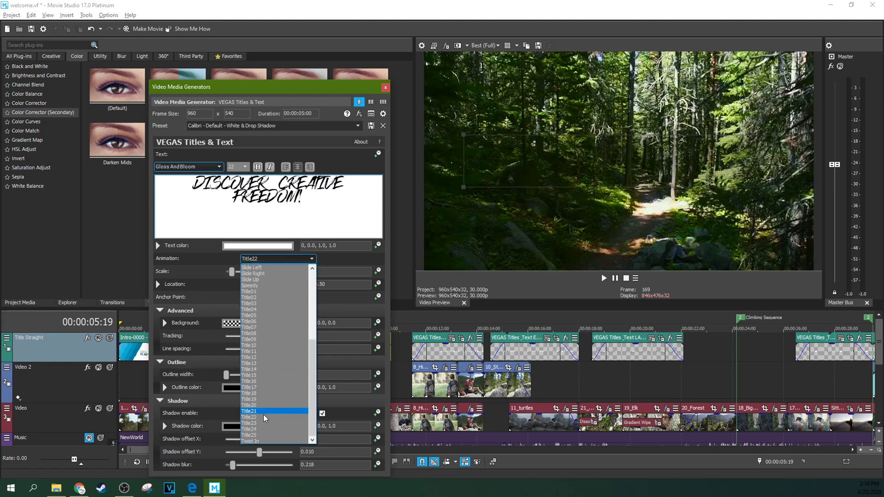
click(258, 423)
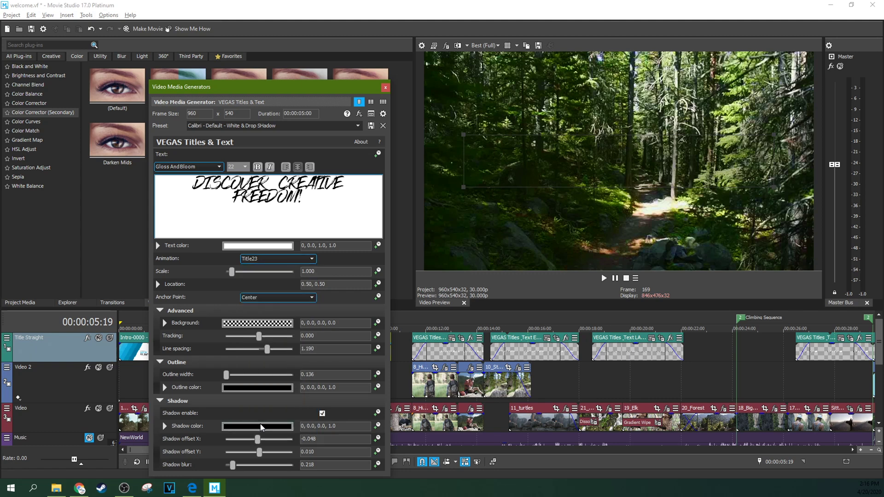
click(386, 86)
- Preview the Title23 animation from the gap just before the title
click(254, 341)
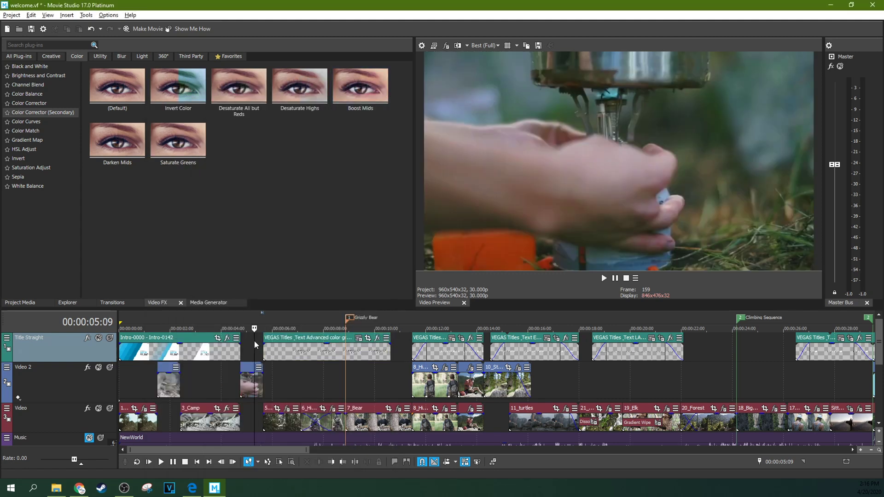
key(space)
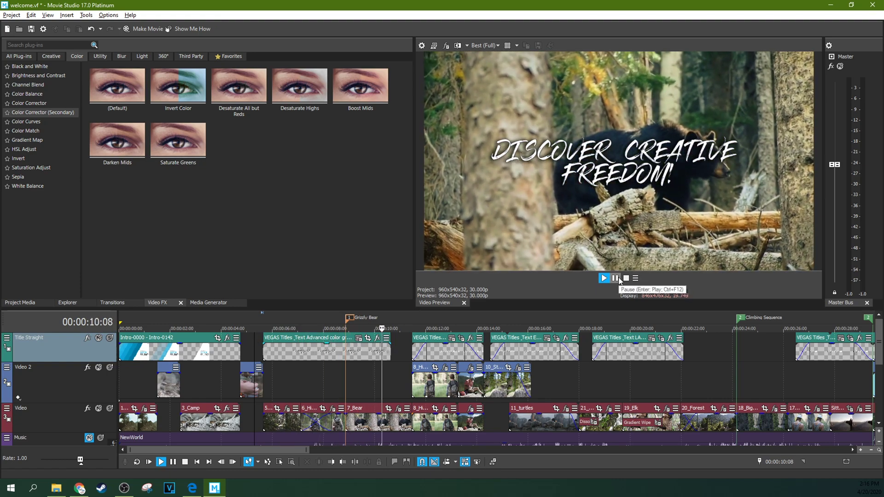
click(615, 278)
- Switch the title animation from Title23 to Title24 and close the settings
click(359, 339)
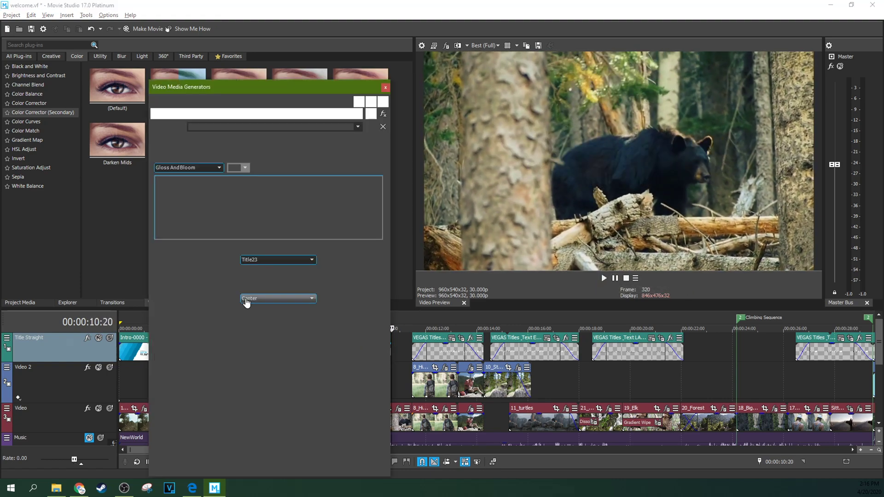
click(277, 258)
click(258, 430)
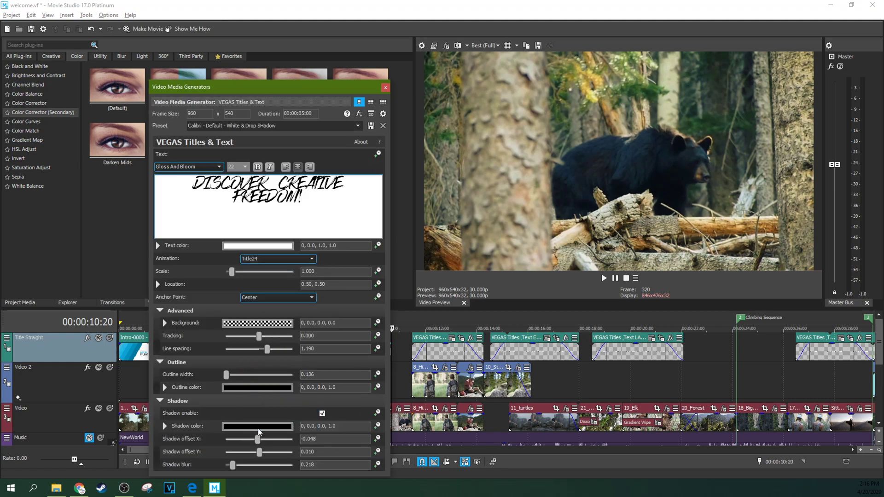
click(384, 87)
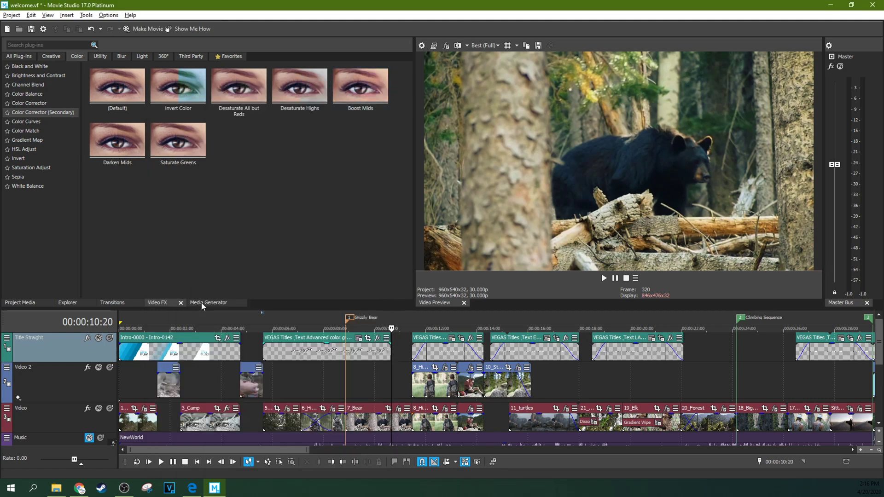
- Play back the Title24 animation from about 5 seconds, then reopen the title's settings
click(258, 348)
key(space)
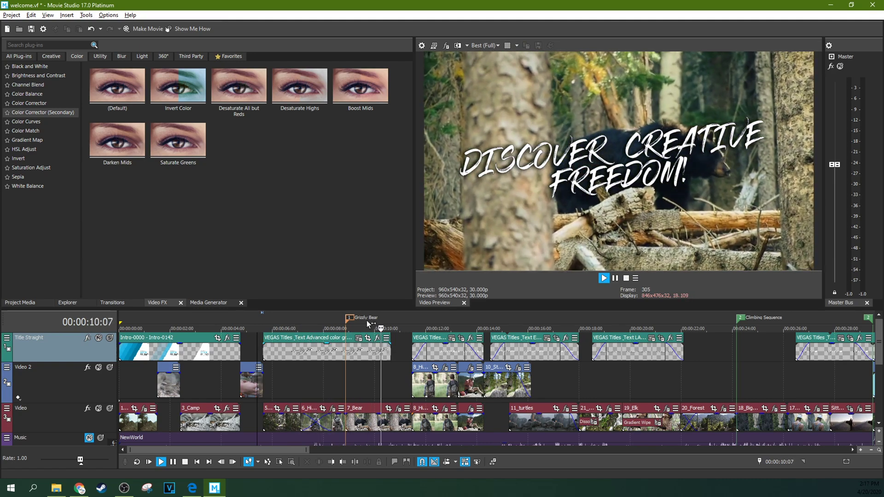
click(615, 278)
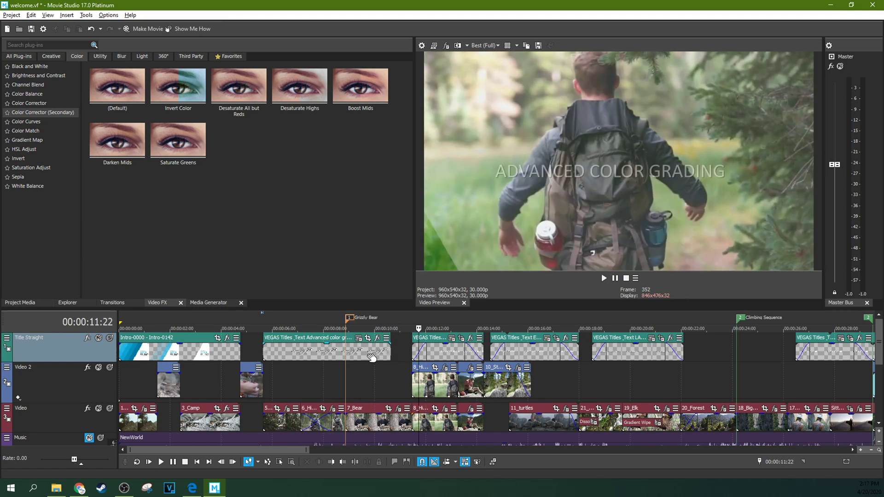
click(411, 355)
key(space)
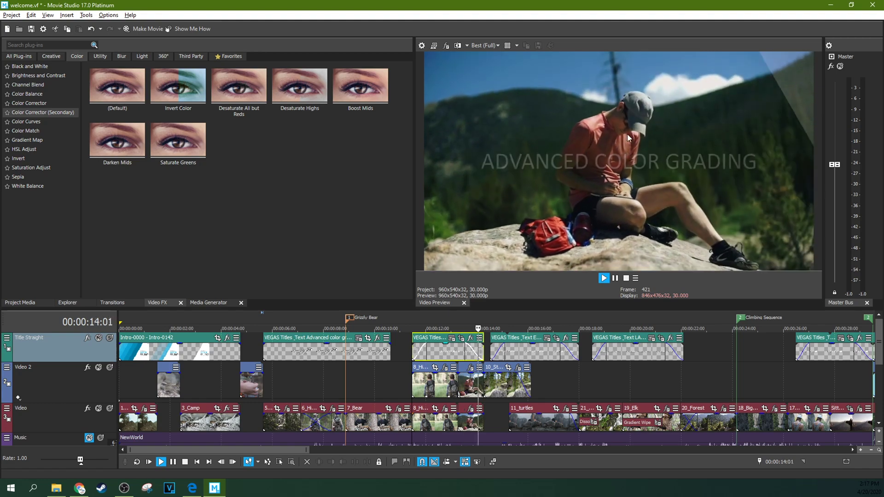
click(256, 352)
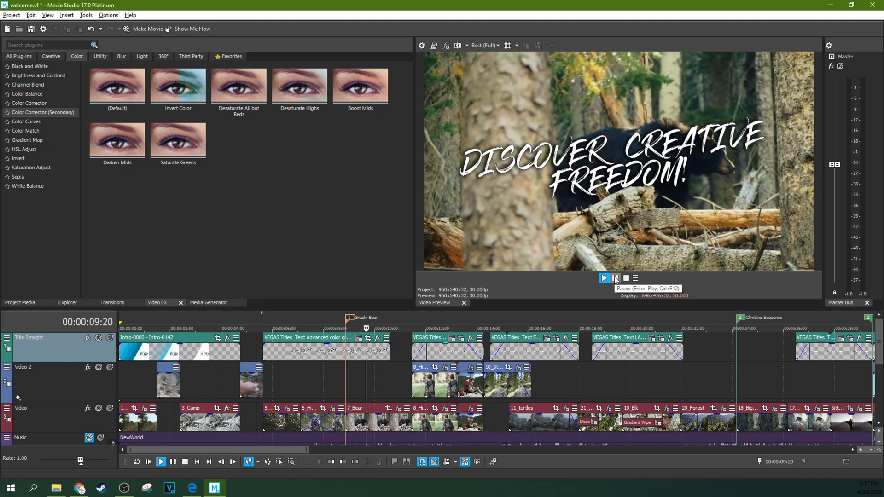
click(616, 279)
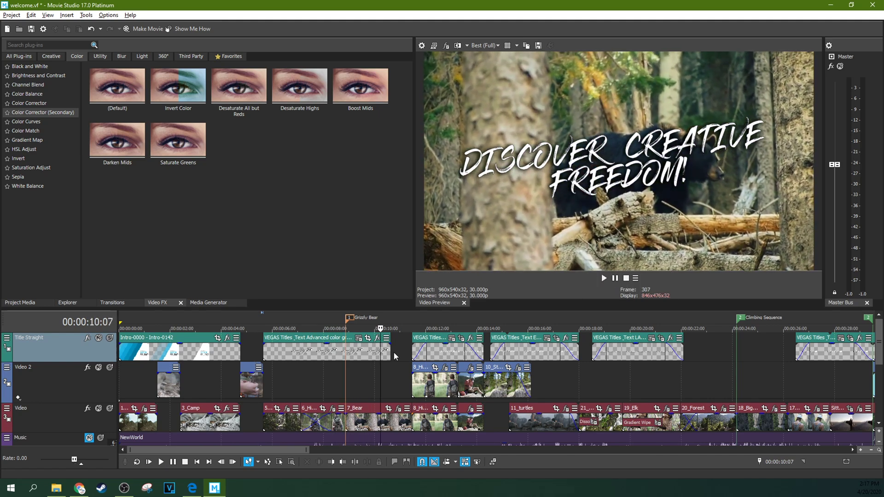
click(359, 340)
- Switch the title's animation to Title25
click(299, 256)
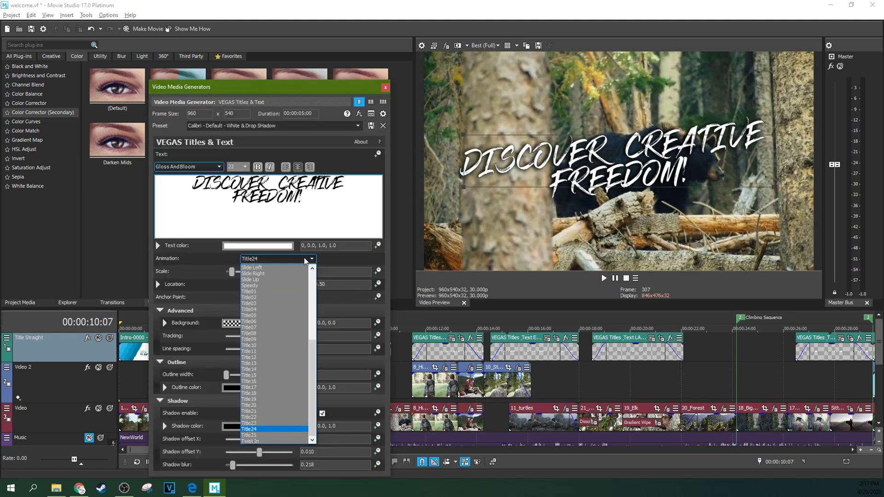
click(258, 434)
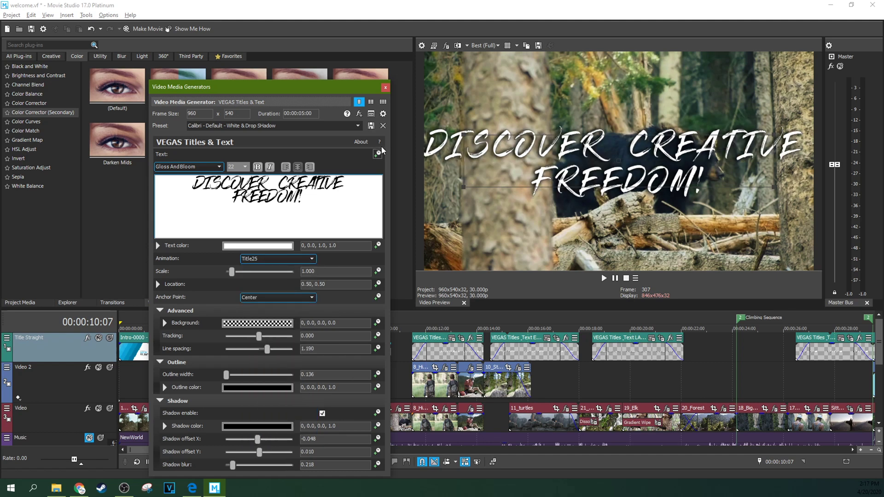
click(385, 88)
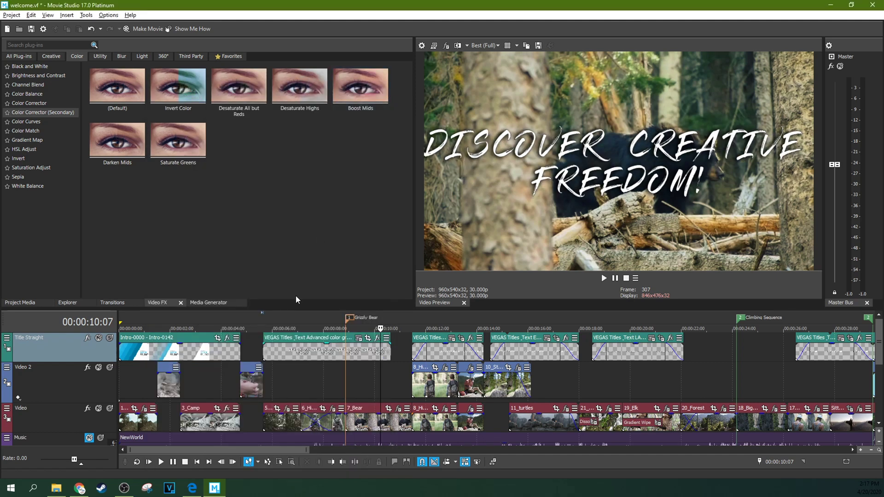
- Preview the Title25 animation from about 5 seconds, then reopen the title's generator settings
click(256, 348)
key(space)
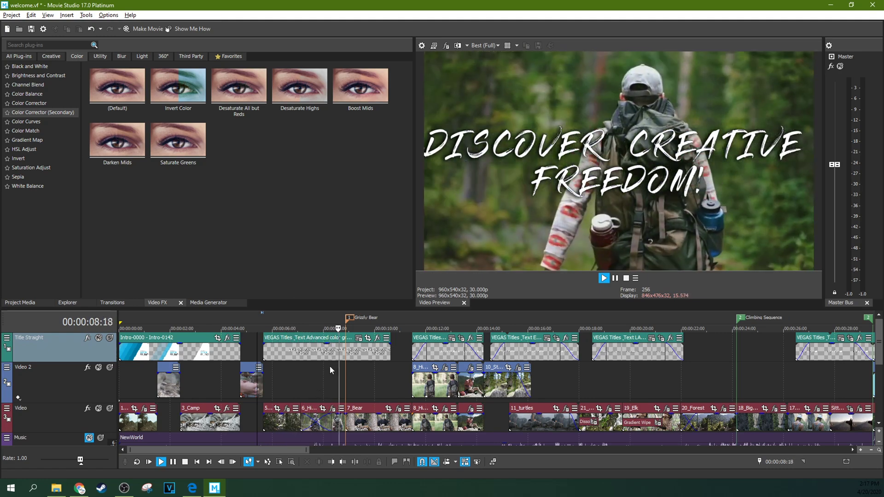
key(space)
click(358, 337)
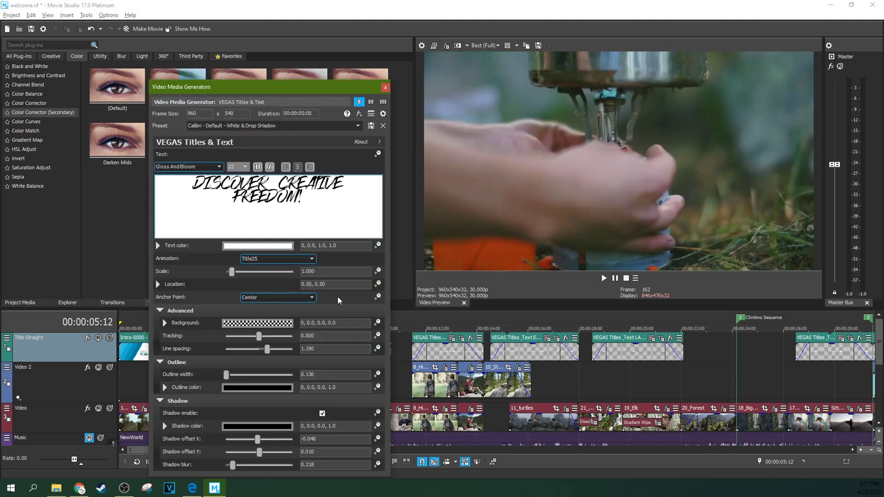
- Set the DISCOVER CREATIVE FREEDOM! title font size to 14
click(246, 167)
click(237, 198)
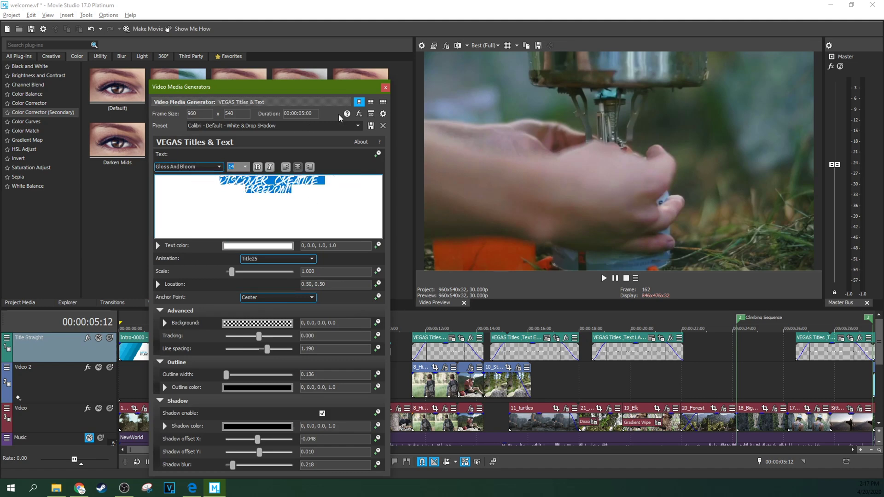
click(385, 88)
- Play back the resized title from about 5 seconds, then list the Titles and Text presets
key(space)
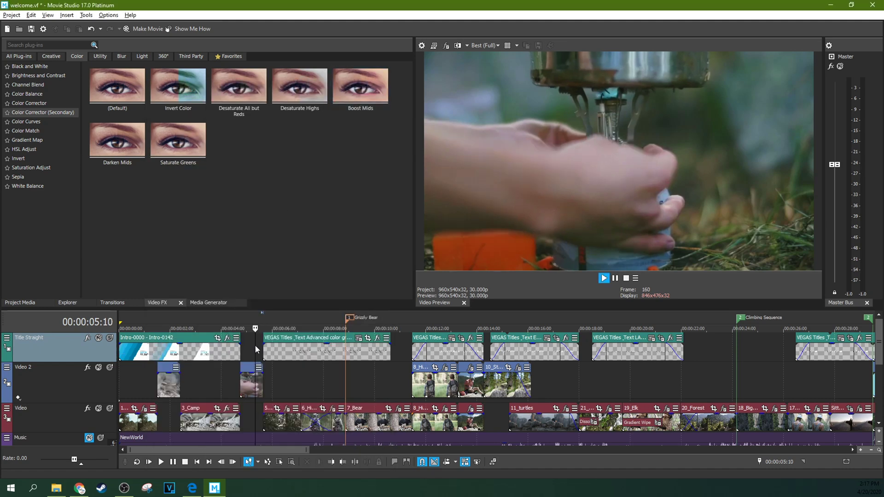
click(265, 404)
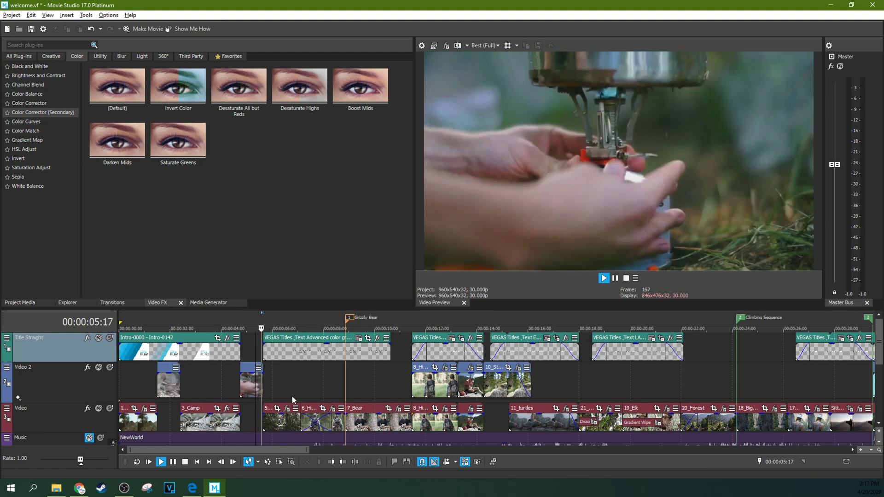
key(space)
key(space)
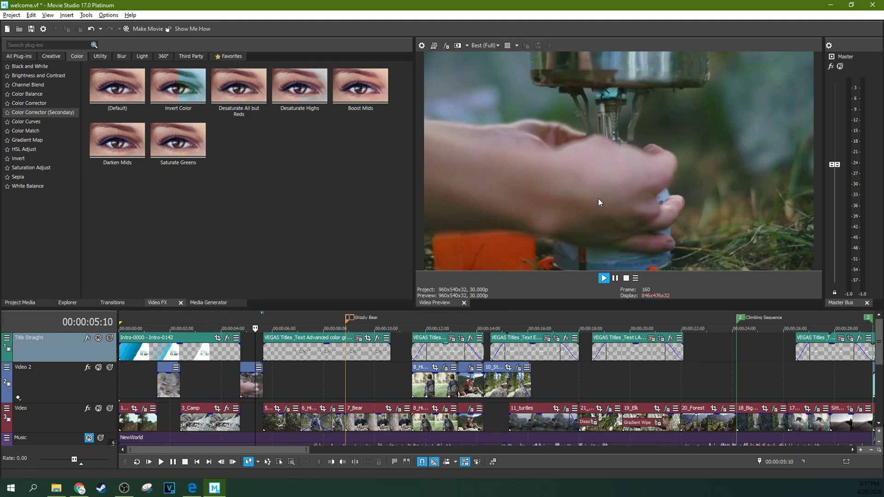
key(space)
key(space)
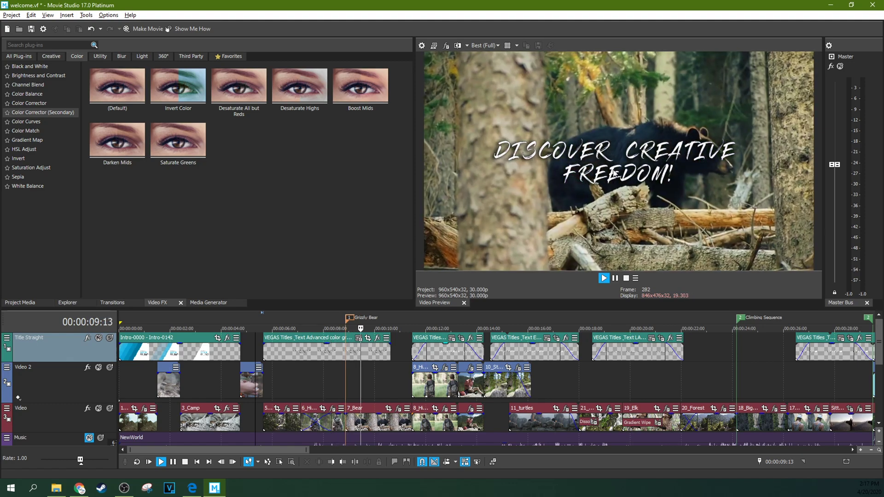
key(space)
key(space)
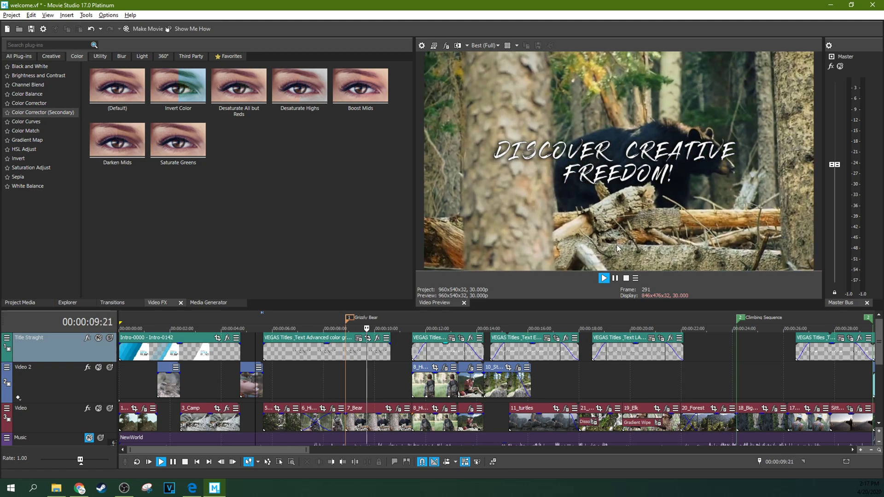
click(615, 279)
click(213, 303)
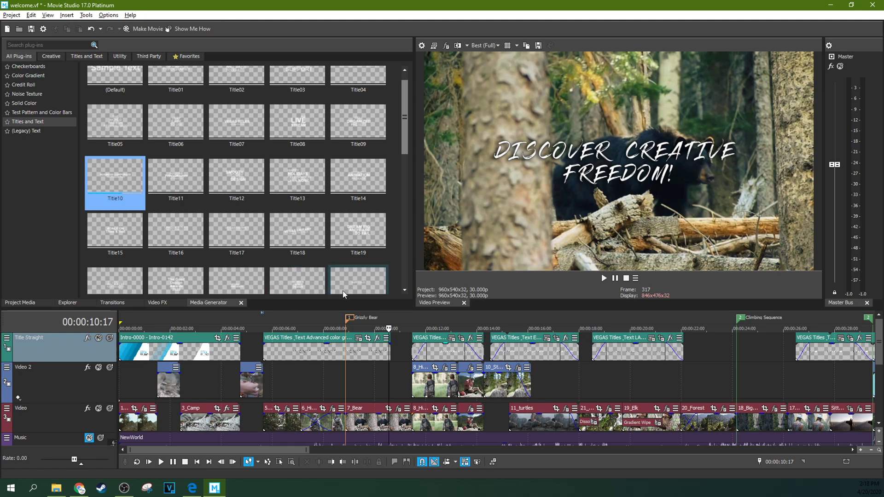
scroll(307, 211, down, 3)
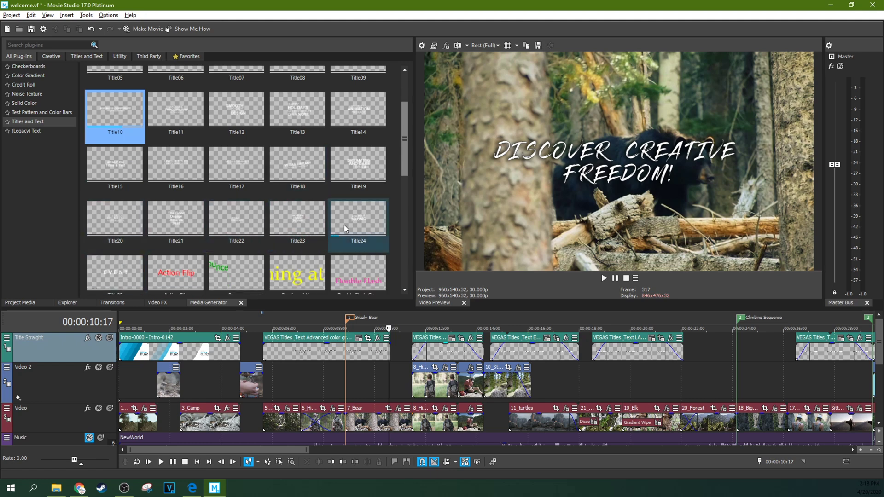
scroll(186, 225, up, 5)
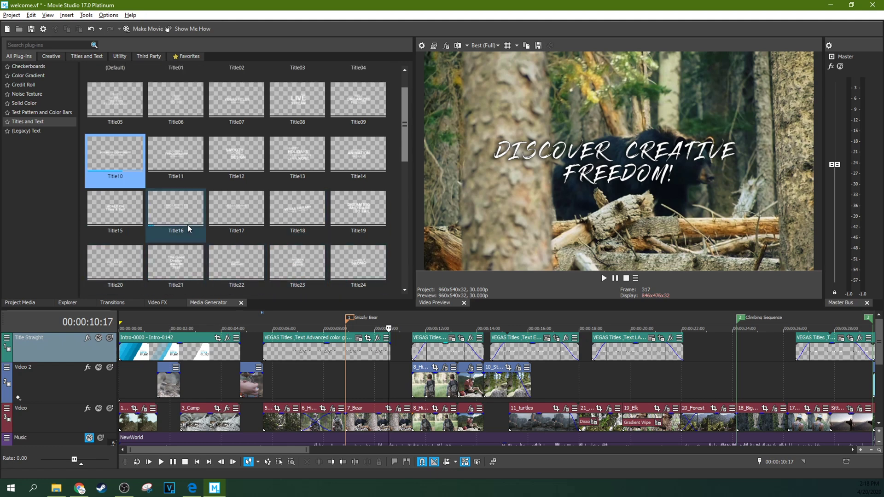